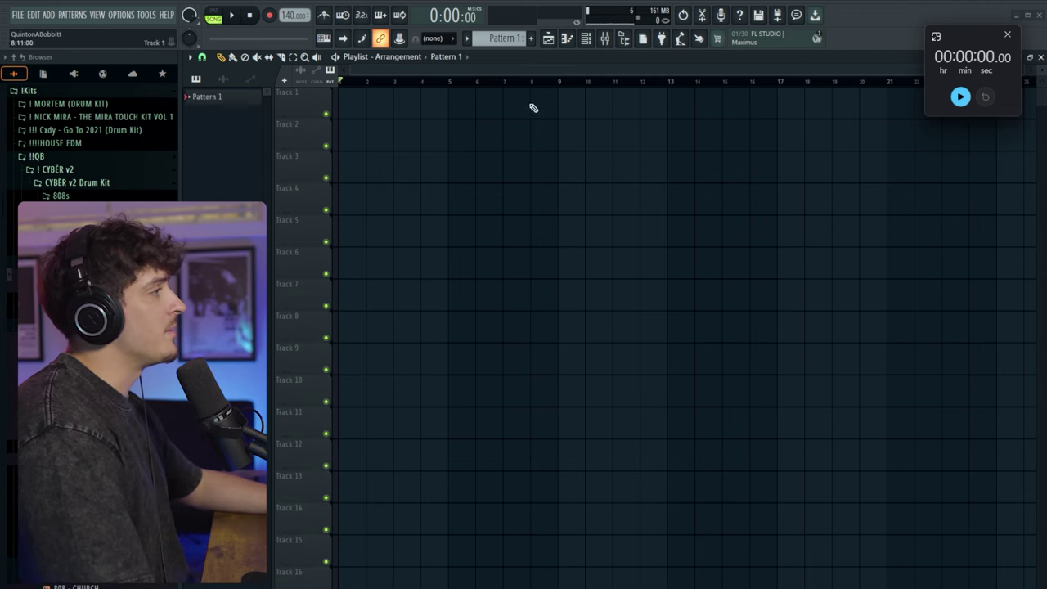
Start the stopwatch and replace the Sampler channel with the Serum plugin
{"action": "left_click_drag", "start_coordinate": [972, 38], "coordinate": [1001, 39]}
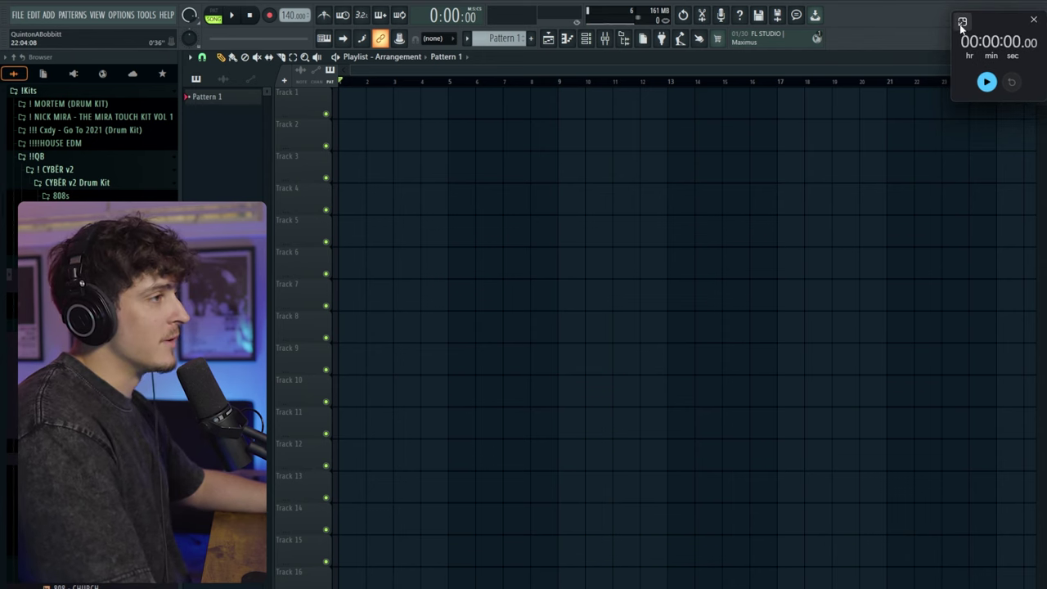
{"action": "left_click", "coordinate": [986, 82]}
{"action": "left_click", "coordinate": [586, 39]}
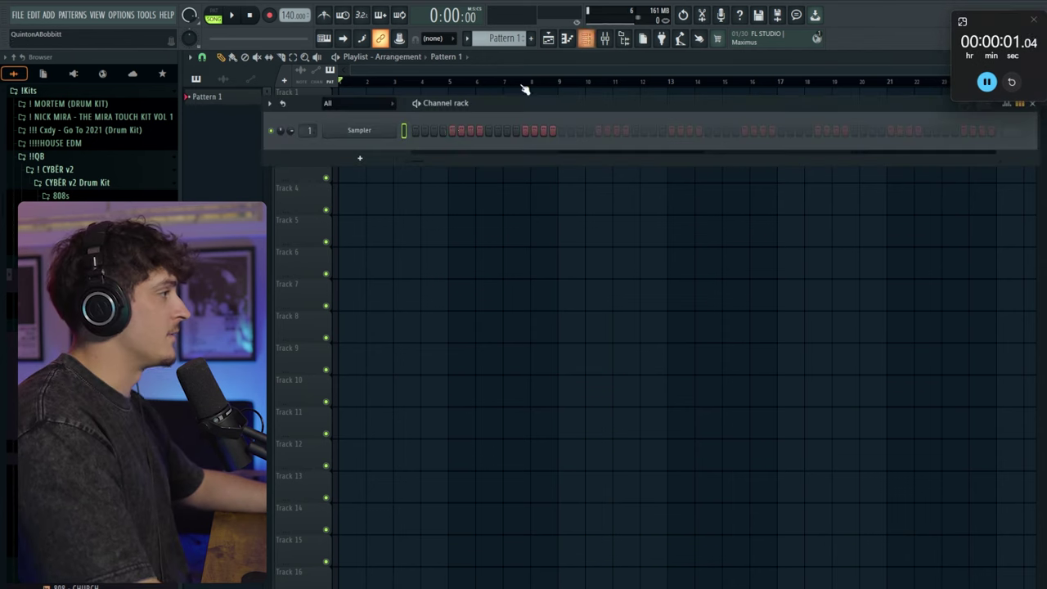
{"action": "right_click", "coordinate": [386, 136]}
{"action": "mouse_move", "coordinate": [426, 236]}
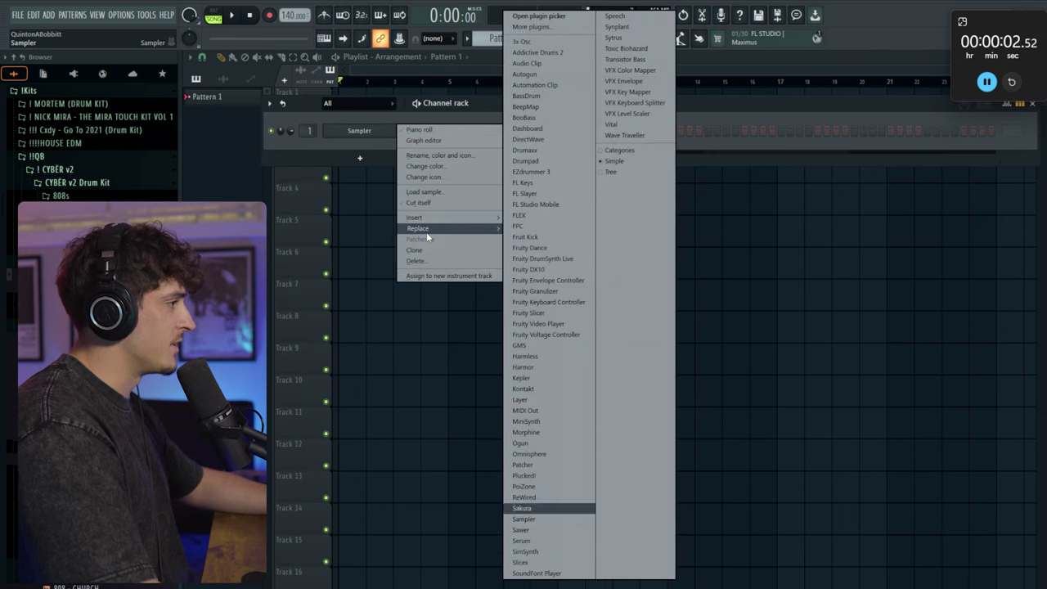
{"action": "left_click", "coordinate": [523, 541]}
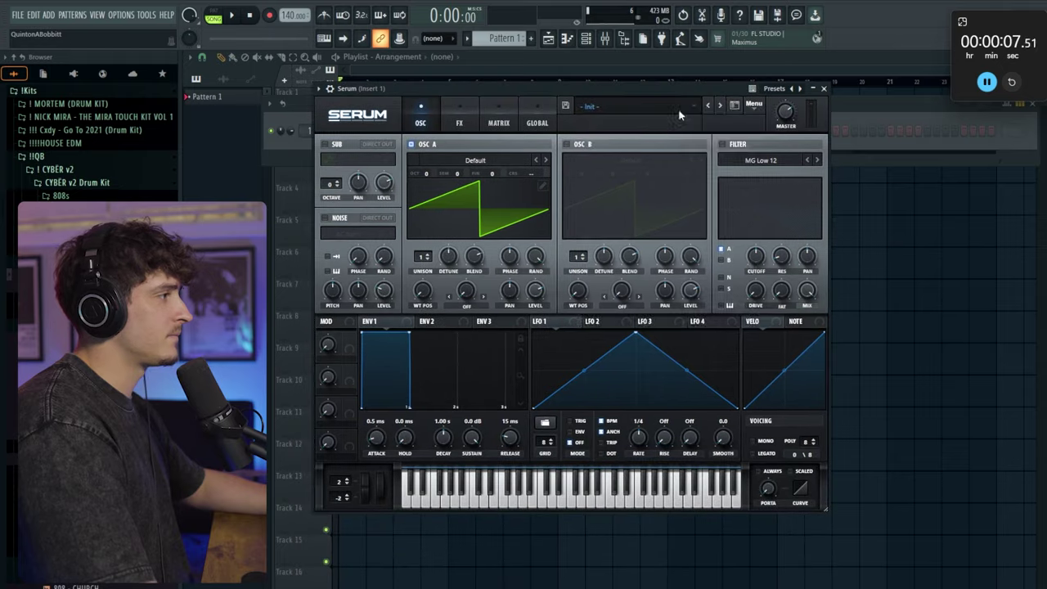
Load the "synth - rokstar" preset from the CYBER - Serum Bank into Serum
{"action": "left_click", "coordinate": [678, 108]}
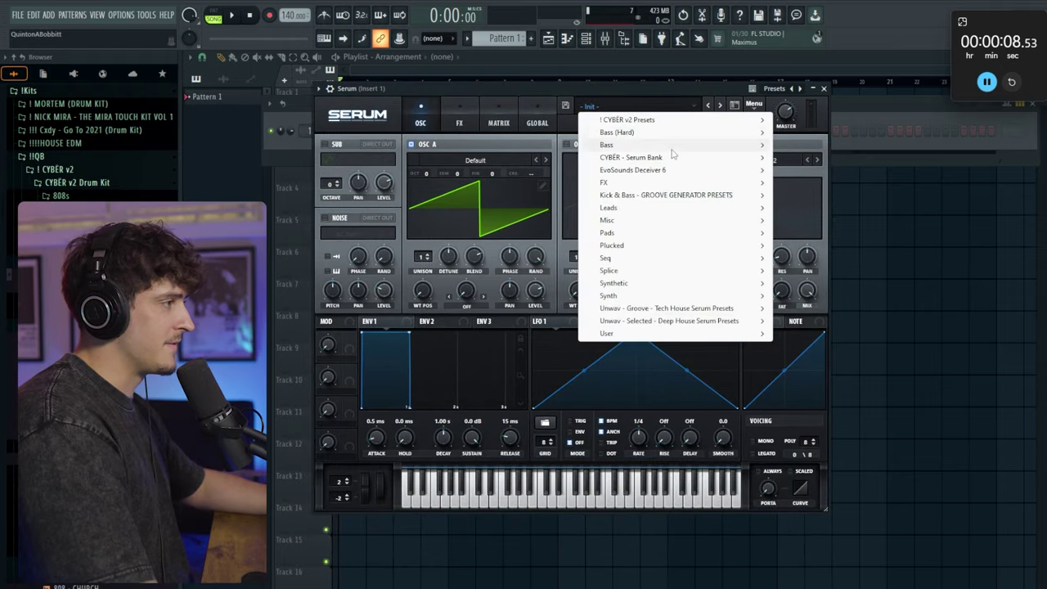
{"action": "mouse_move", "coordinate": [744, 158]}
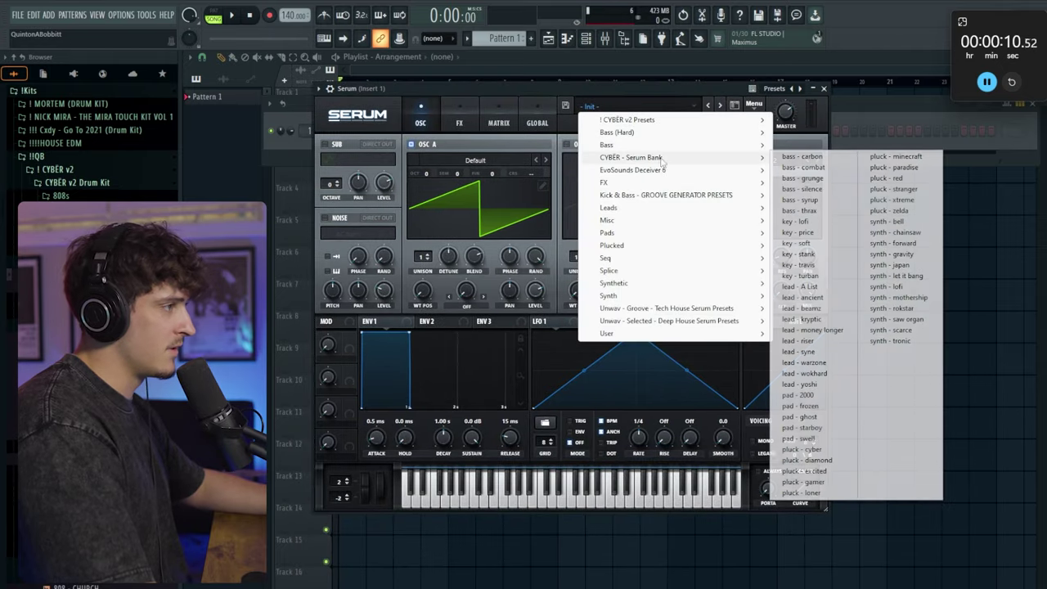
{"action": "left_click", "coordinate": [892, 309]}
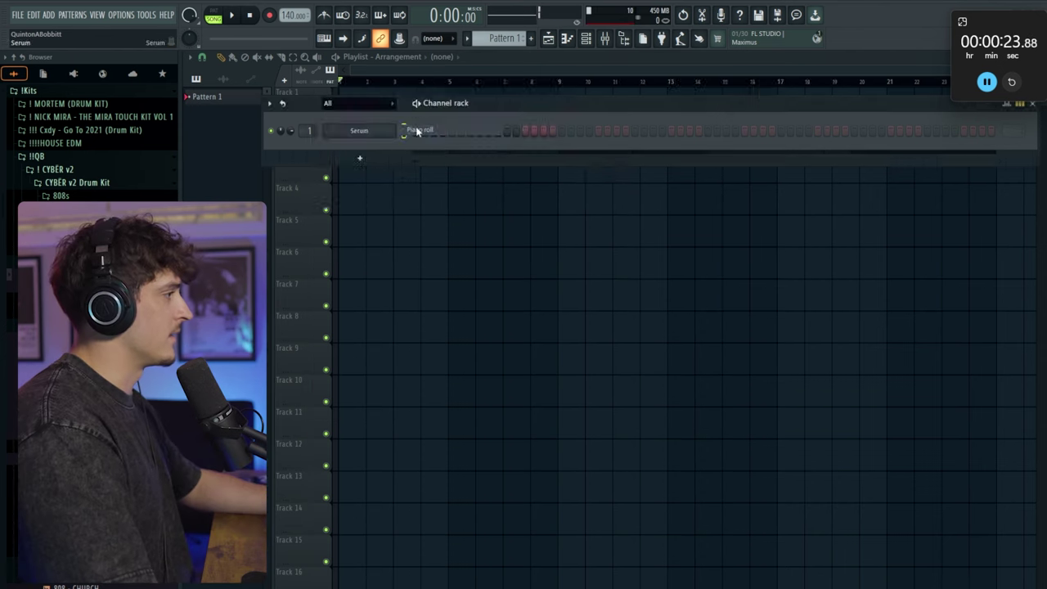
In Serum's piano roll, move the upper note of the opening chord to B6 and play the chord
{"action": "left_click", "coordinate": [426, 132]}
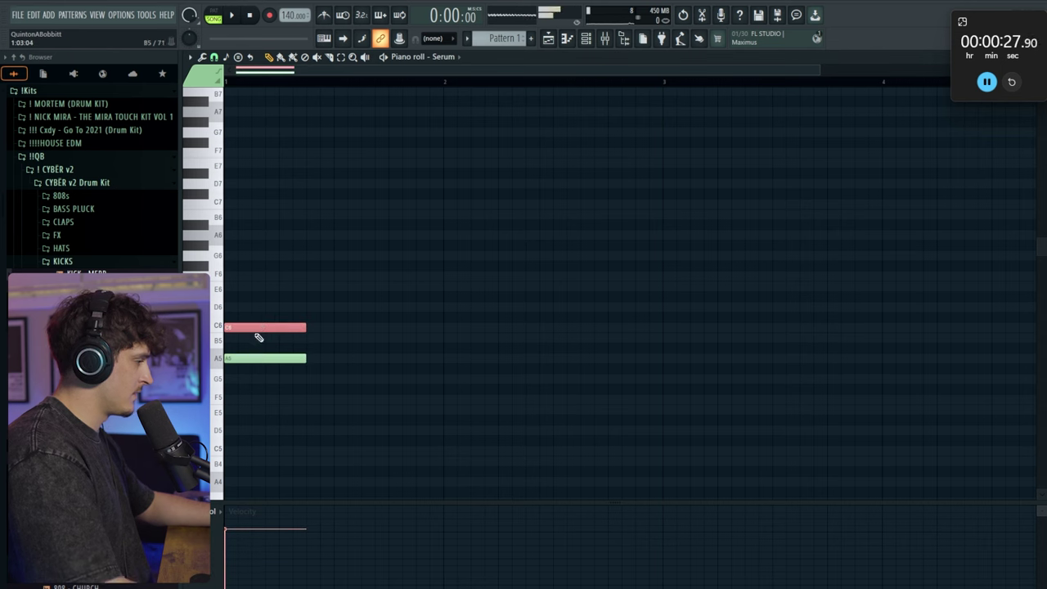
{"action": "key", "text": "shift+Down"}
{"action": "key", "text": "ctrl+Up"}
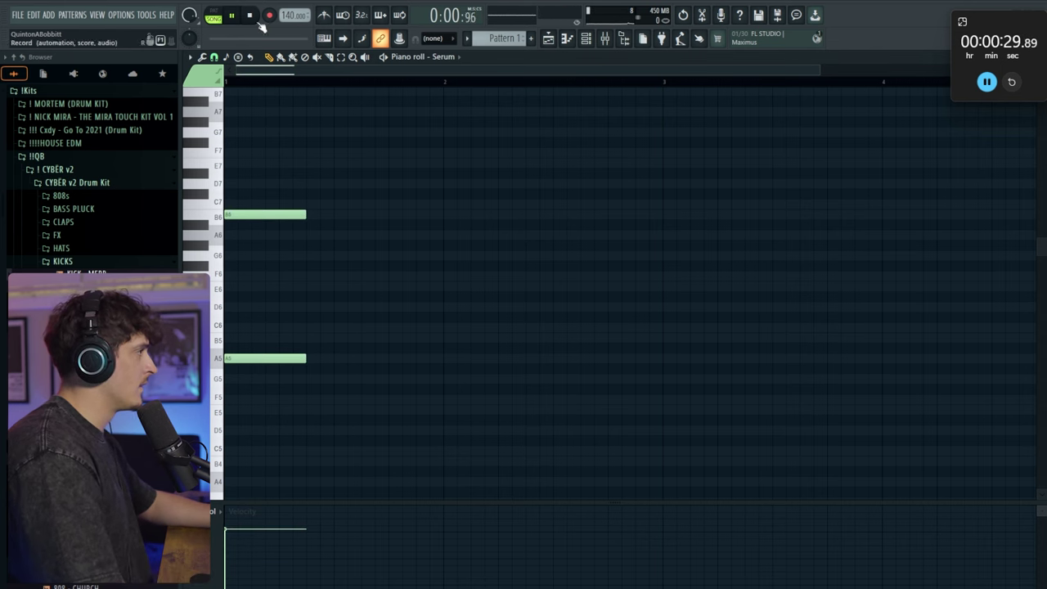
{"action": "key", "text": "space"}
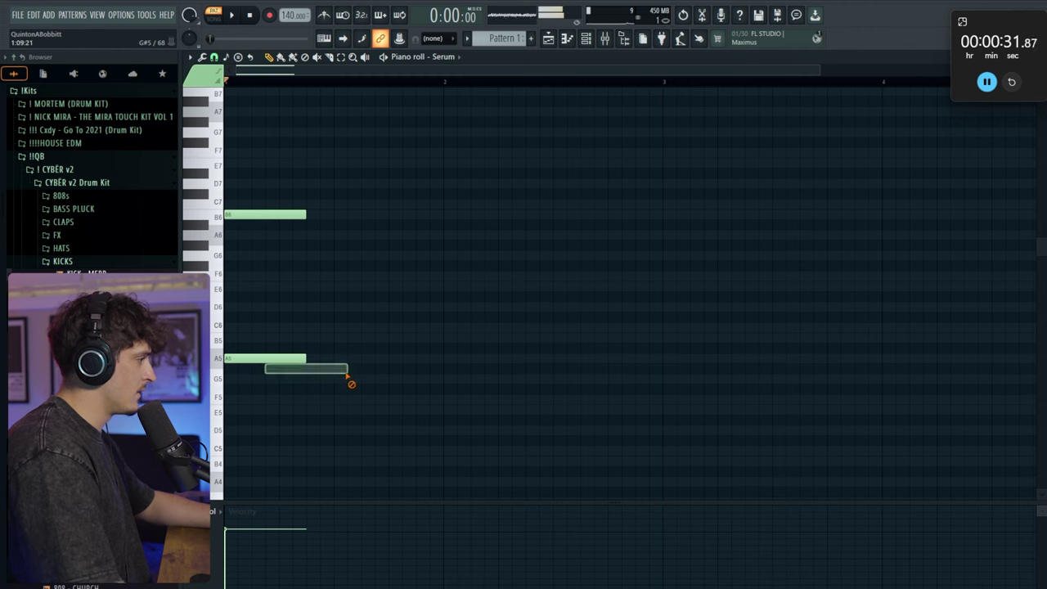
Lower the opening chord by one octave to A4 and B5 and play it back
{"action": "key", "text": "ctrl+Down"}
{"action": "key", "text": "space"}
{"action": "key", "text": "space"}
{"action": "scroll", "coordinate": [317, 349], "scroll_direction": "down", "scroll_amount": 4}
Copy the opening chord to beat 3 of bar 1 as E4 and F#5, and play it with the metronome on
{"action": "left_click_drag", "start_coordinate": [301, 381], "coordinate": [226, 128]}
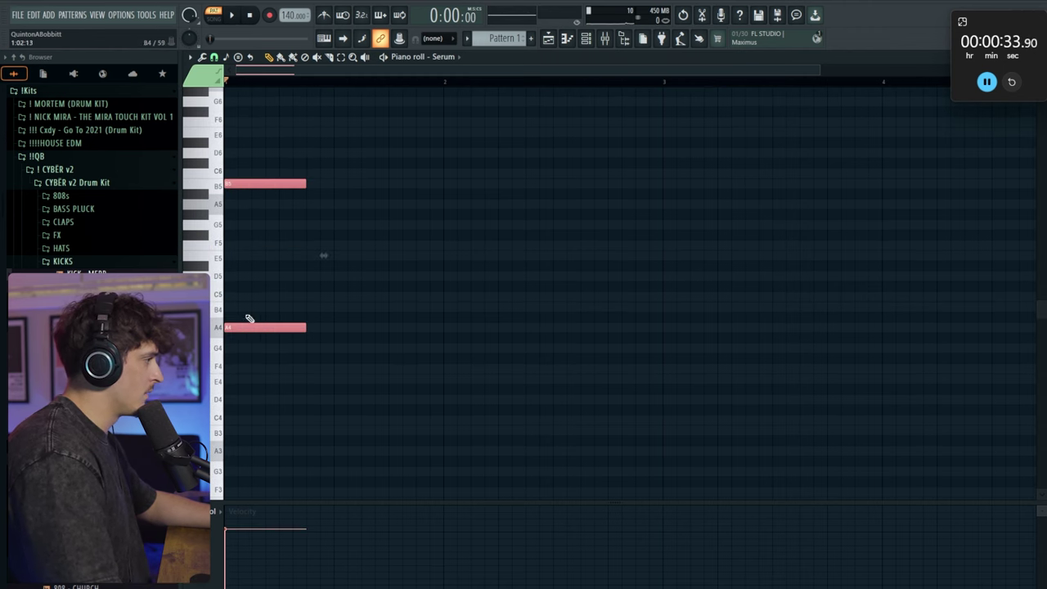
{"action": "left_click_drag", "start_coordinate": [266, 329], "coordinate": [355, 377], "text": "shift"}
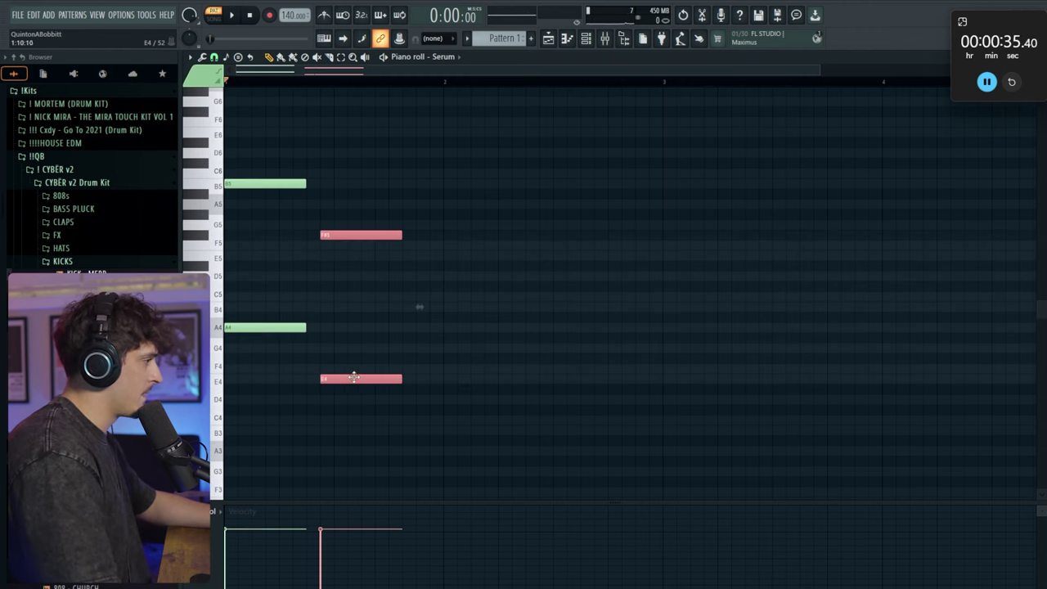
{"action": "left_click", "coordinate": [479, 387], "text": "ctrl"}
{"action": "key", "text": "space"}
{"action": "left_click", "coordinate": [324, 14]}
{"action": "key", "text": "space"}
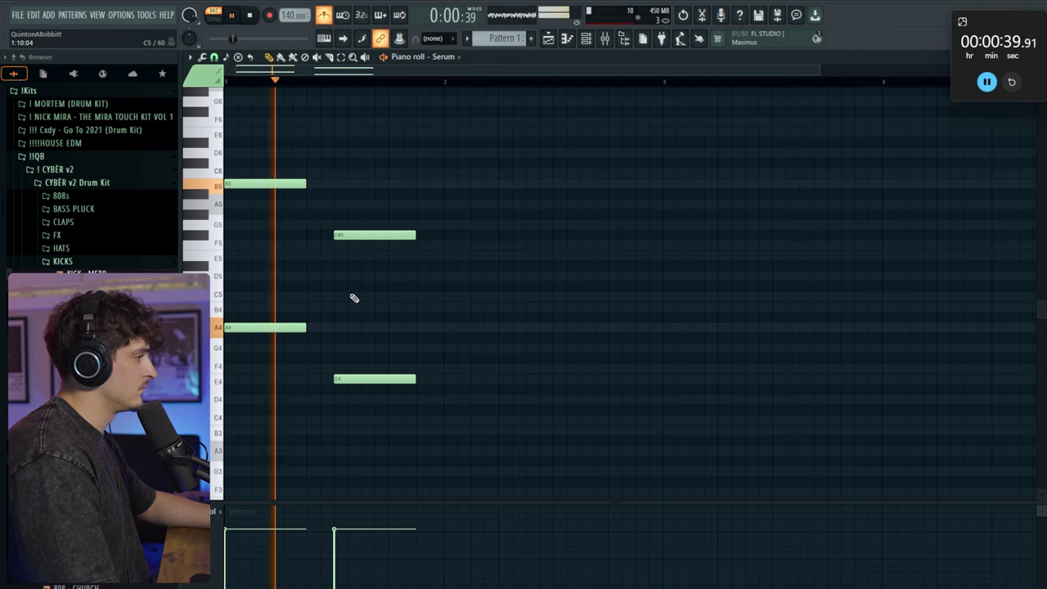
Transpose the second chord down two semitones to D4 and E5 and play the pattern
{"action": "left_click_drag", "start_coordinate": [357, 423], "coordinate": [362, 110], "text": "ctrl"}
{"action": "key", "text": "space"}
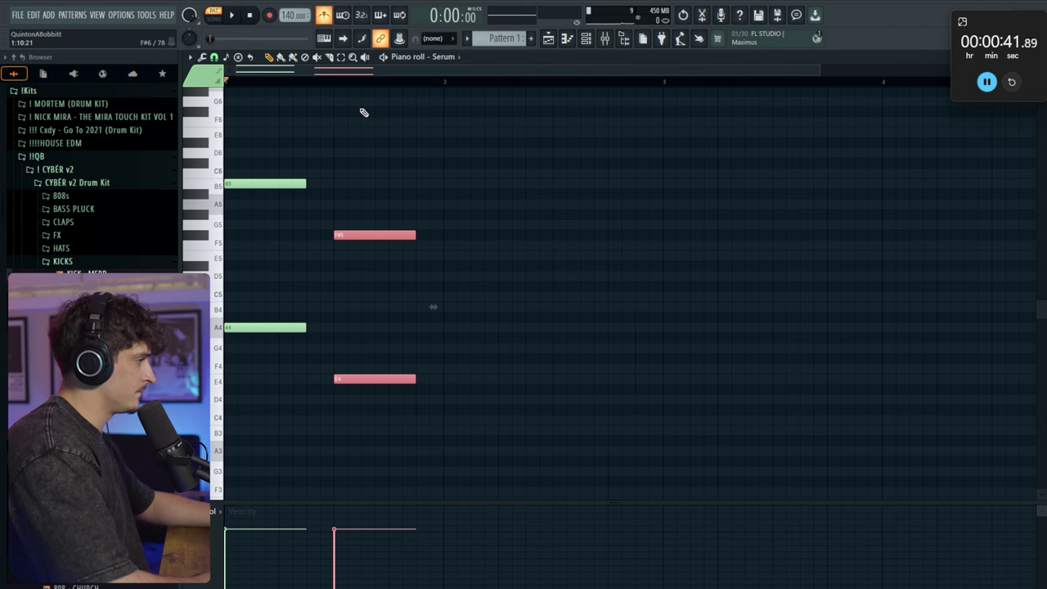
{"action": "key", "text": "shift+Down"}
{"action": "key", "text": "shift+Down"}
{"action": "key", "text": "space"}
{"action": "left_click", "coordinate": [440, 141], "text": "ctrl"}
{"action": "key", "text": "space"}
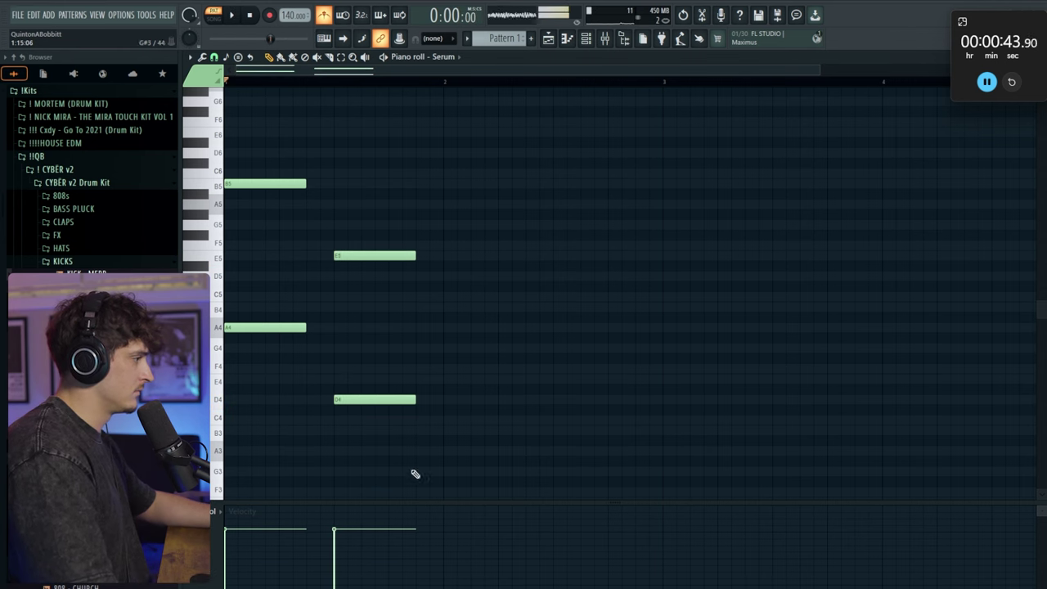
Copy the D4 and E5 chord into bar 2 as a third chord on F4 and G5
{"action": "left_click_drag", "start_coordinate": [373, 466], "coordinate": [388, 220], "text": "ctrl"}
{"action": "mouse_move", "coordinate": [357, 410]}
{"action": "left_mouse_down", "text": "shift"}
{"action": "mouse_move", "coordinate": [425, 382]}
{"action": "mouse_move", "coordinate": [443, 397]}
{"action": "left_mouse_up", "text": "shift"}
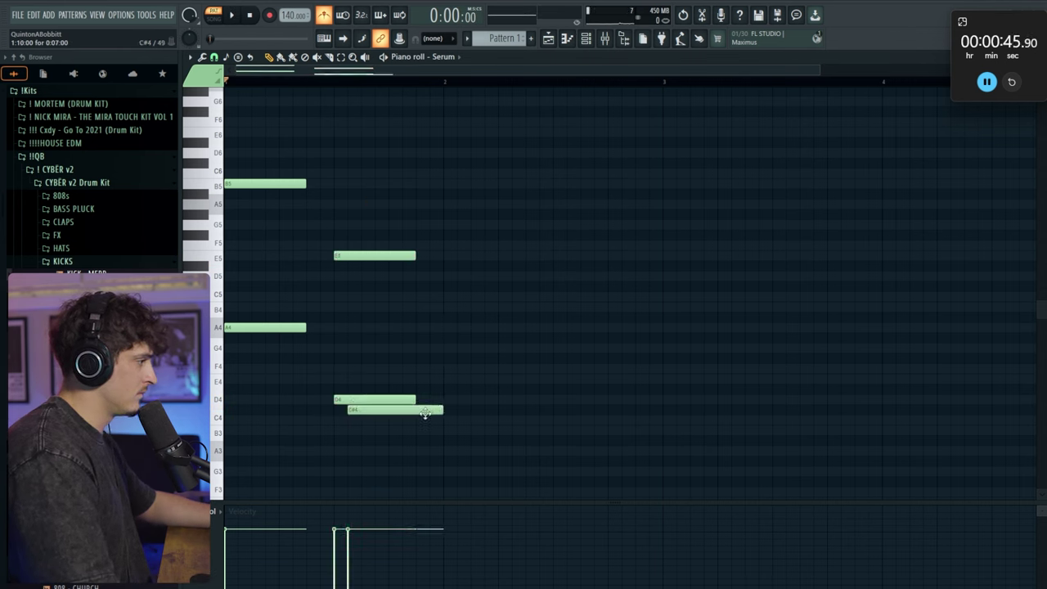
{"action": "right_click", "coordinate": [426, 412]}
{"action": "left_click_drag", "start_coordinate": [401, 423], "coordinate": [358, 218], "text": "ctrl"}
{"action": "left_click_drag", "start_coordinate": [355, 398], "coordinate": [518, 375], "text": "shift"}
{"action": "key", "text": "space"}
{"action": "left_click", "coordinate": [540, 421], "text": "ctrl"}
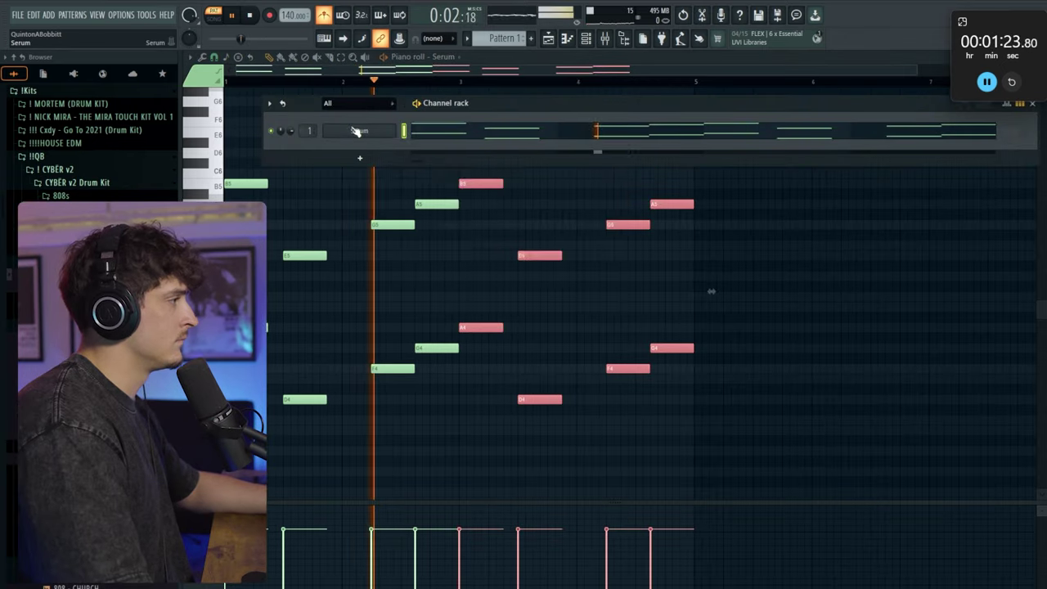
Clone the Serum channel and open the instrument window of Serum #2
{"action": "right_click", "coordinate": [358, 131]}
{"action": "left_click", "coordinate": [415, 239]}
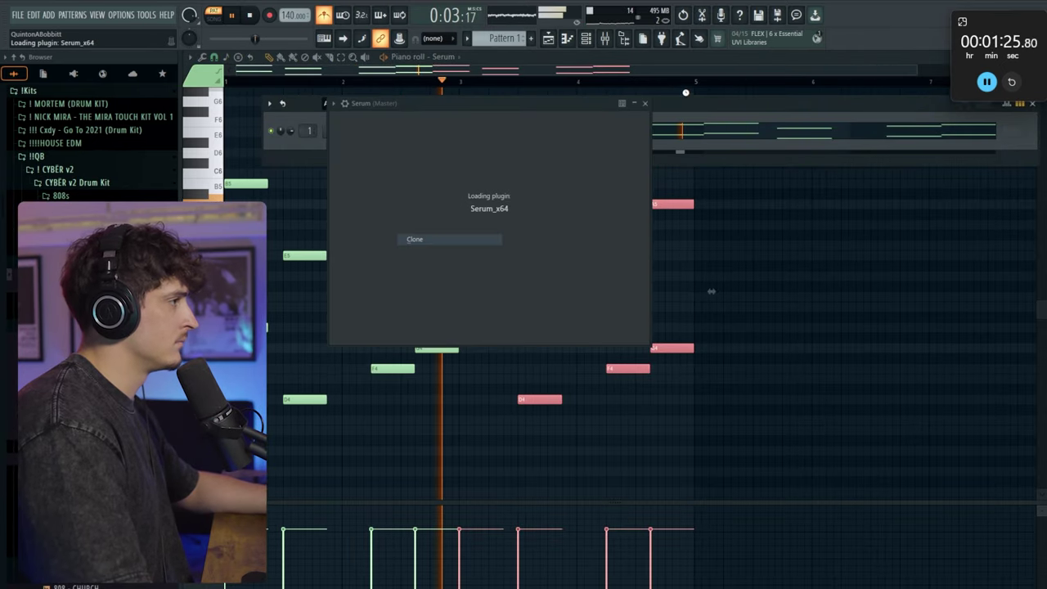
{"action": "left_click", "coordinate": [838, 104]}
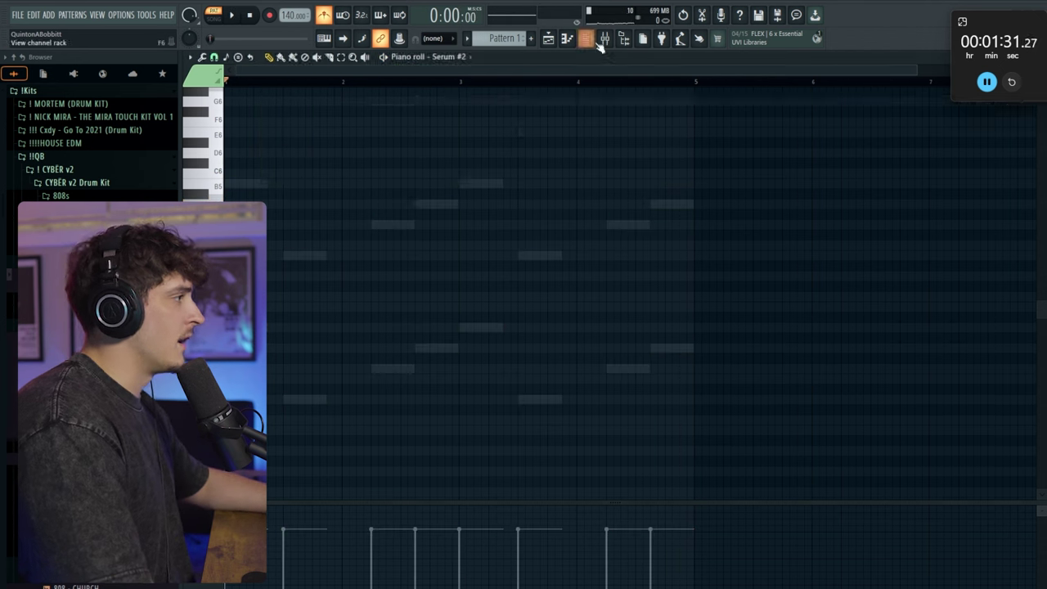
{"action": "left_click", "coordinate": [358, 147]}
{"action": "left_click", "coordinate": [705, 123]}
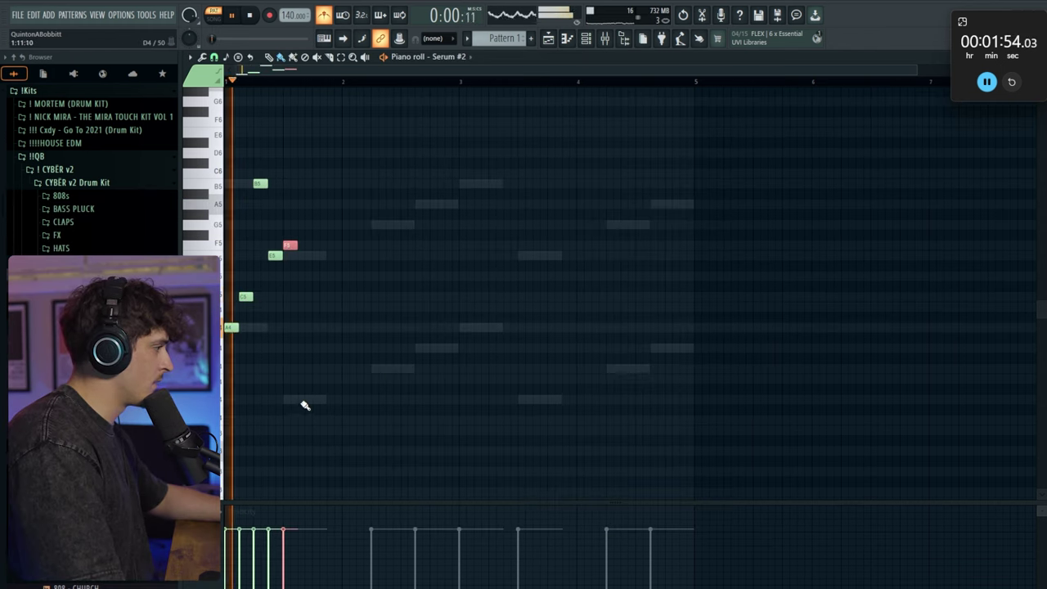
Add short D4, E5 and B5 notes to finish bar 1 of the Serum #2 melody, and play it
{"action": "left_click", "coordinate": [302, 401]}
{"action": "left_click", "coordinate": [318, 378]}
{"action": "key", "text": "space"}
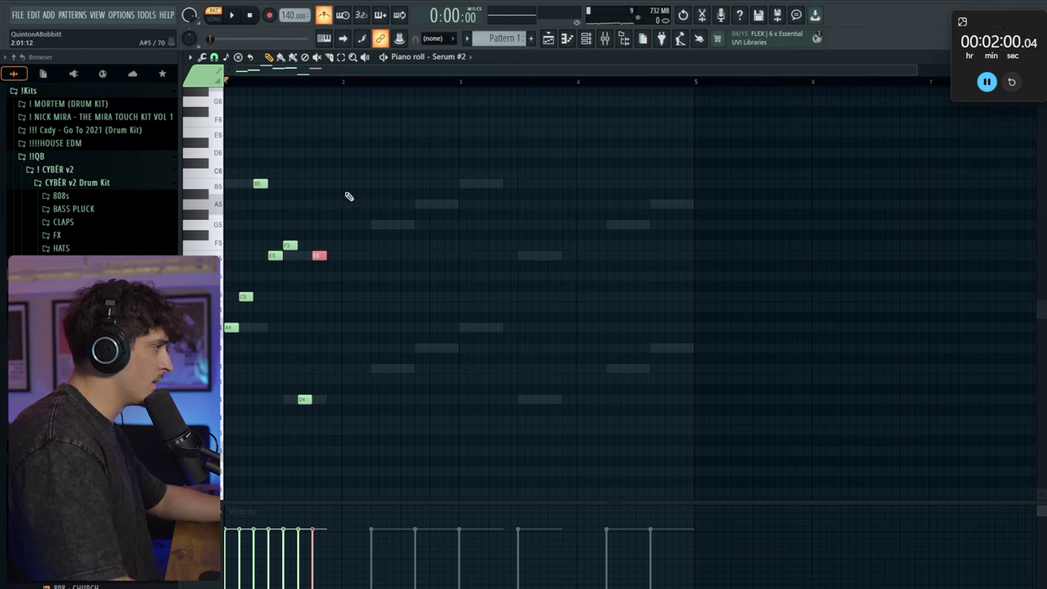
{"action": "left_click", "coordinate": [334, 182]}
{"action": "key", "text": "space"}
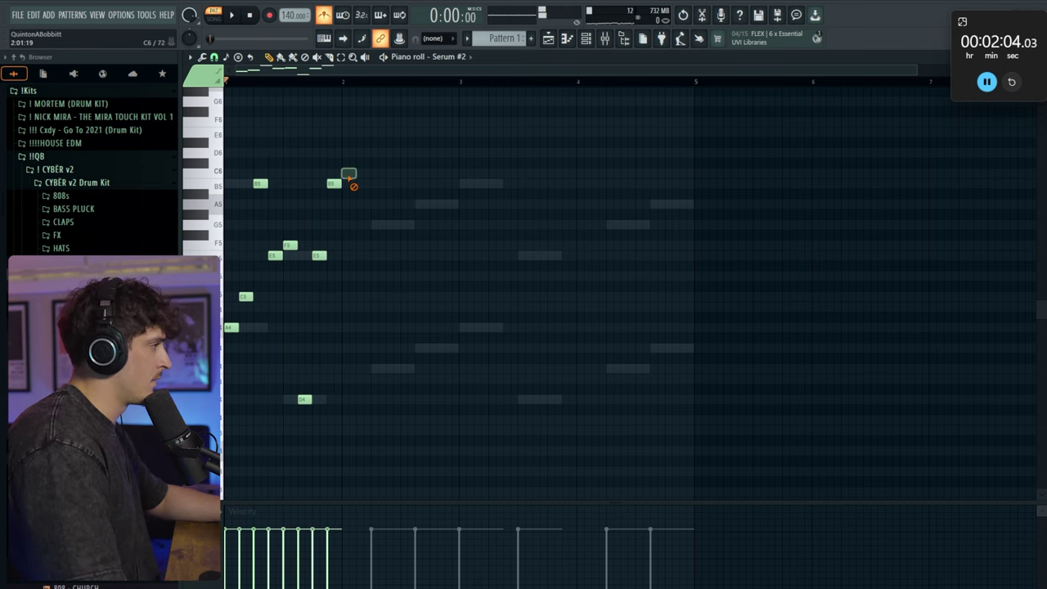
Raise the last melody note of bar 1 to C6 and add F5 and G5 at the start of bar 2
{"action": "left_click_drag", "start_coordinate": [333, 183], "coordinate": [334, 172]}
{"action": "left_click", "coordinate": [345, 245]}
{"action": "left_click", "coordinate": [362, 225]}
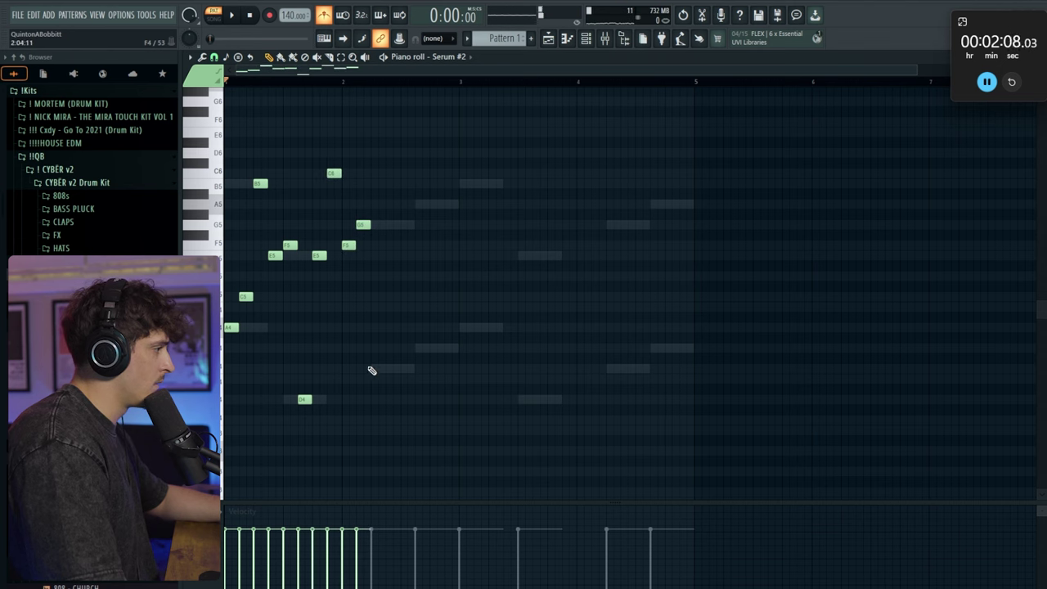
Continue the Serum #2 melody through bar 2 with short F4, G5, G4, A5, B5 and A5 notes, and play it
{"action": "left_click", "coordinate": [391, 225]}
{"action": "left_click", "coordinate": [420, 205]}
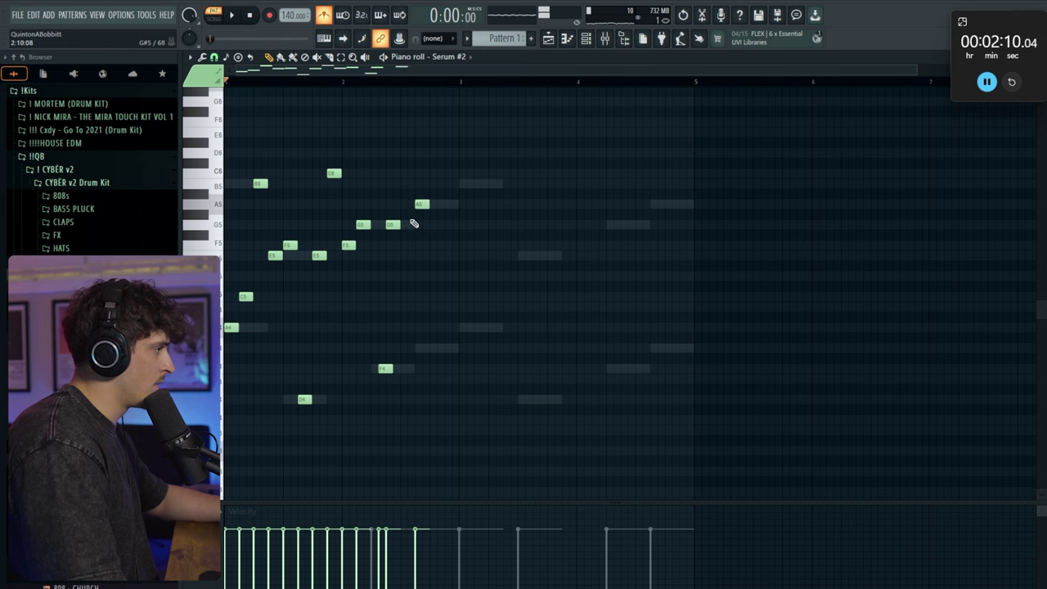
{"action": "left_click", "coordinate": [404, 348]}
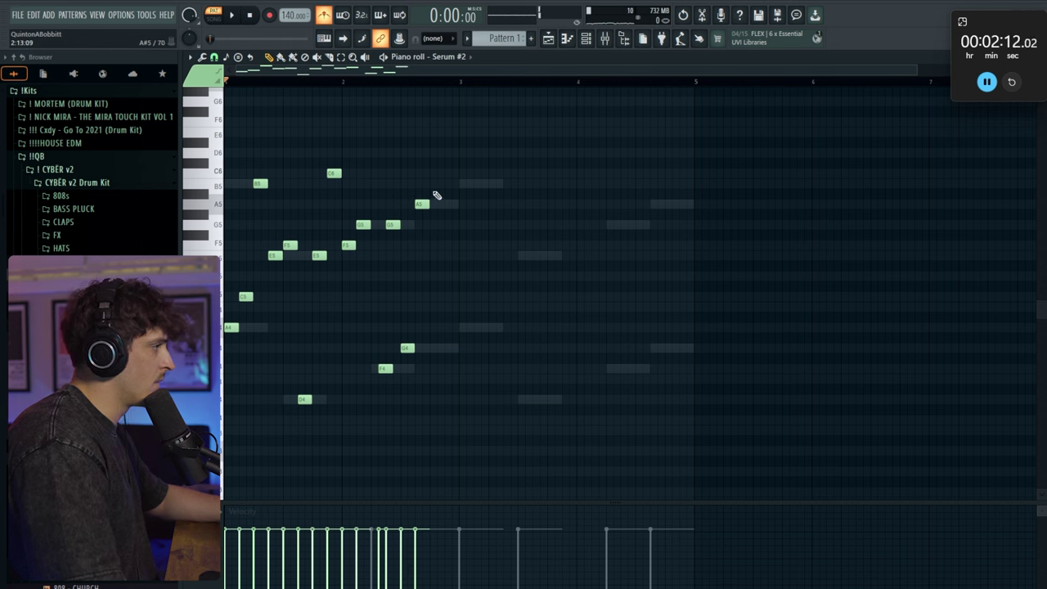
{"action": "left_click", "coordinate": [435, 184]}
{"action": "key", "text": "space"}
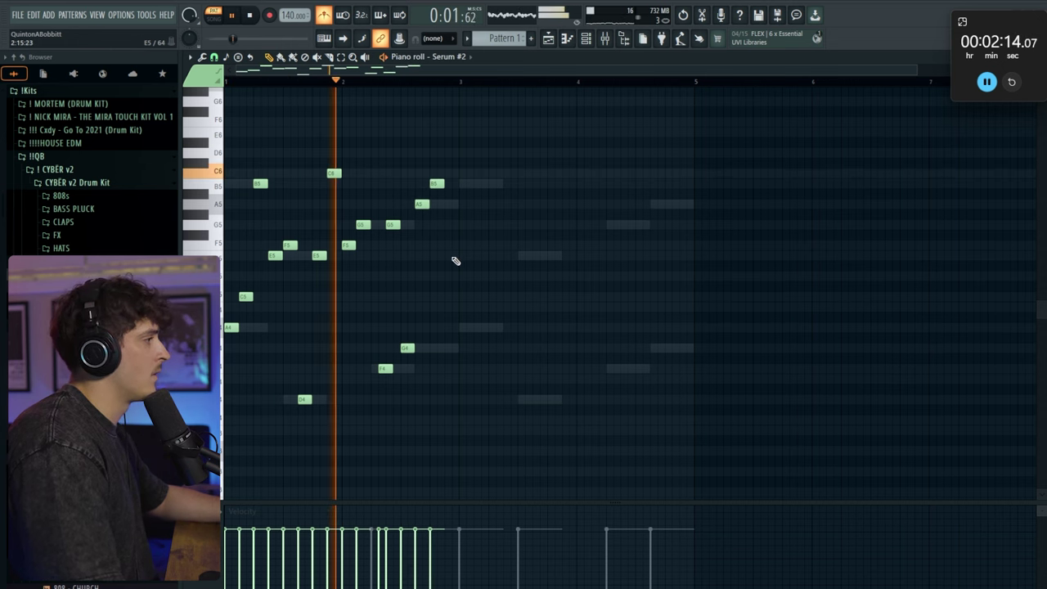
{"action": "key", "text": "space"}
{"action": "key", "text": "space"}
{"action": "left_click", "coordinate": [446, 205]}
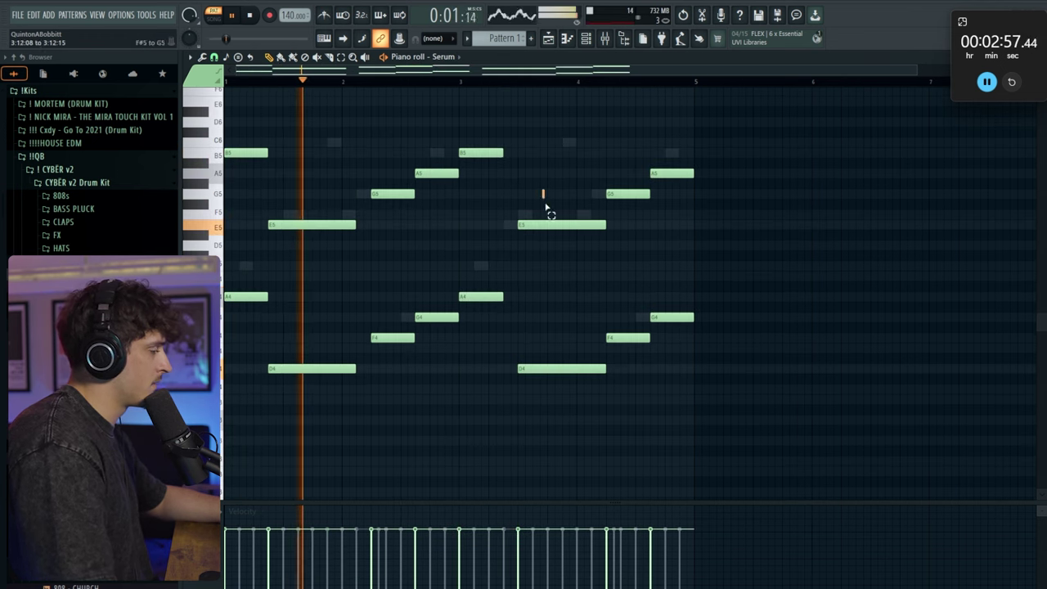
Move Serum's D4 and E5 chord in bar 3 to directly follow the A4 and B5 chord, and turn on the metronome
{"action": "left_click_drag", "start_coordinate": [545, 205], "coordinate": [519, 371]}
{"action": "left_click", "coordinate": [546, 428], "text": "ctrl"}
{"action": "left_click", "coordinate": [587, 39]}
{"action": "key", "text": "space"}
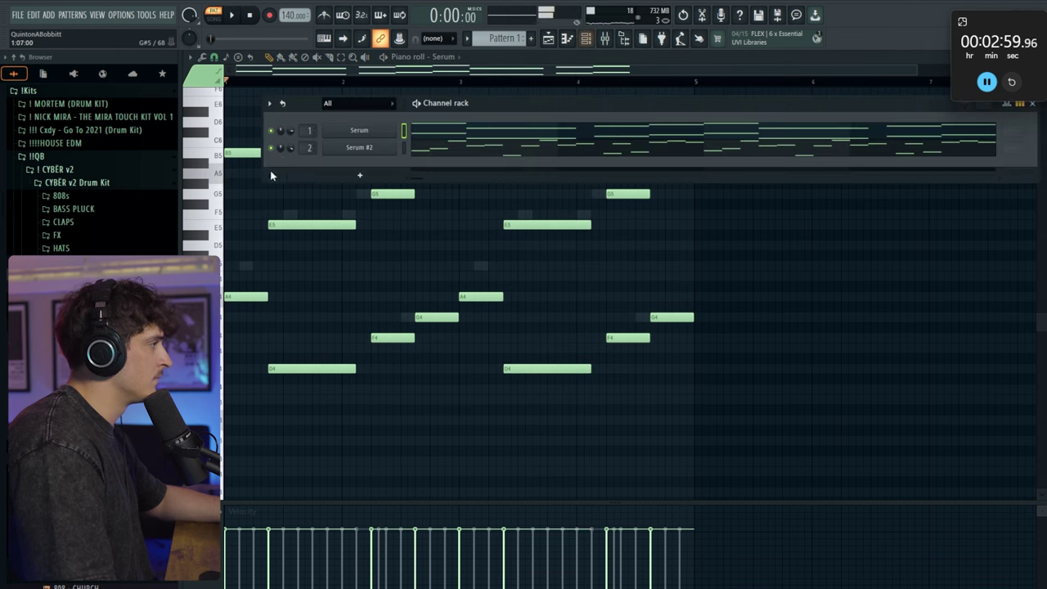
{"action": "left_click", "coordinate": [315, 62]}
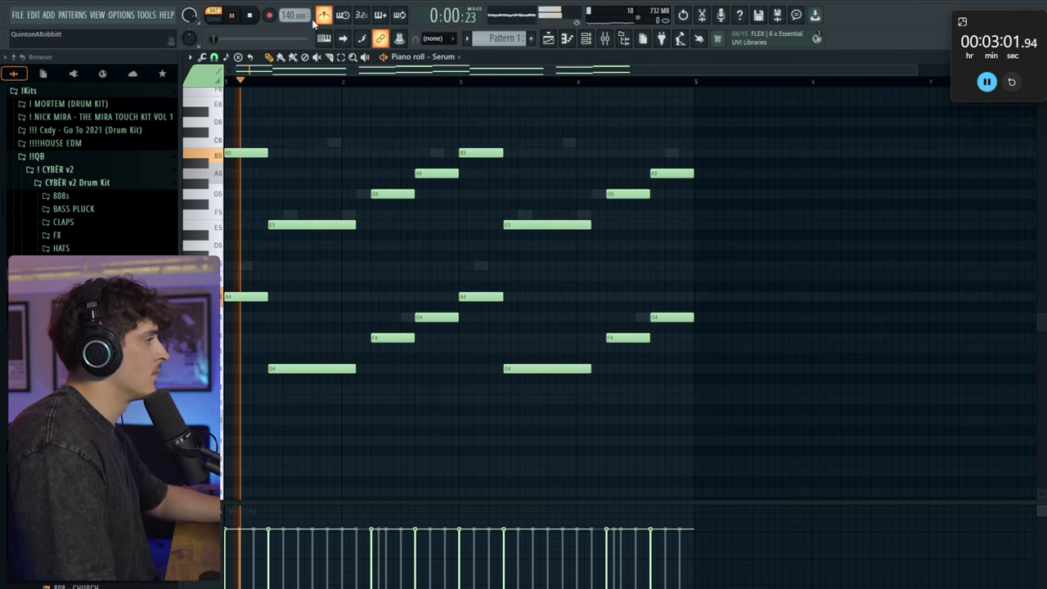
Shorten the D4 and E5 chord in bar 1 to the same length as the first chord
{"action": "left_click_drag", "start_coordinate": [337, 394], "coordinate": [322, 168]}
{"action": "key", "text": "space"}
{"action": "key", "text": "space"}
{"action": "left_click_drag", "start_coordinate": [353, 226], "coordinate": [308, 230]}
Shift the F4 and G5 chord to directly follow the D4 and E5 chord and lengthen it to two beats
{"action": "left_click_drag", "start_coordinate": [369, 383], "coordinate": [400, 128]}
{"action": "key", "text": "space"}
{"action": "key", "text": "space"}
{"action": "left_click_drag", "start_coordinate": [383, 196], "coordinate": [325, 195]}
{"action": "left_click", "coordinate": [358, 207], "text": "ctrl"}
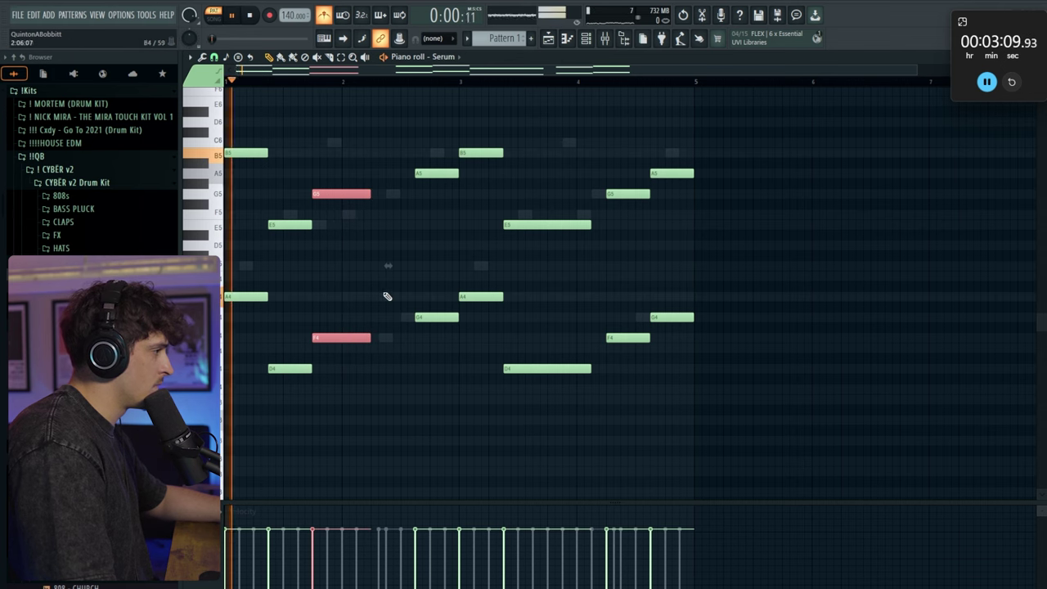
Shift the G4 and A5 chord in bar 2 to directly follow the F4 and G5 chord and lengthen it to two beats
{"action": "left_click_drag", "start_coordinate": [440, 354], "coordinate": [430, 174]}
{"action": "left_click", "coordinate": [432, 184]}
{"action": "right_click", "coordinate": [439, 188]}
{"action": "left_click_drag", "start_coordinate": [442, 365], "coordinate": [431, 175]}
{"action": "key", "text": "space"}
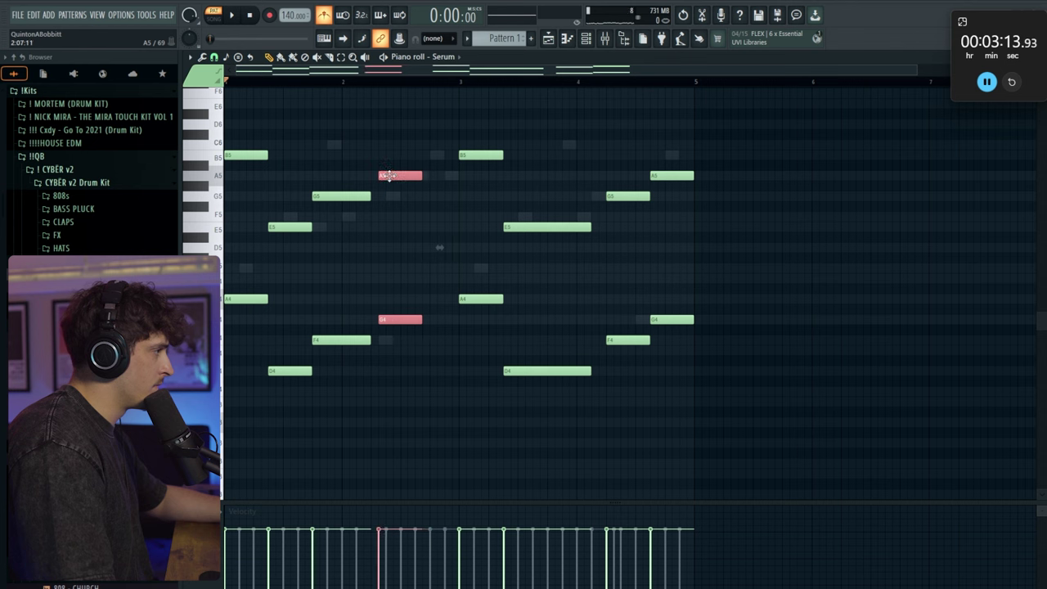
{"action": "mouse_move", "coordinate": [411, 173]}
{"action": "left_mouse_down"}
{"action": "mouse_move", "coordinate": [449, 176]}
{"action": "mouse_move", "coordinate": [429, 183]}
{"action": "left_mouse_up"}
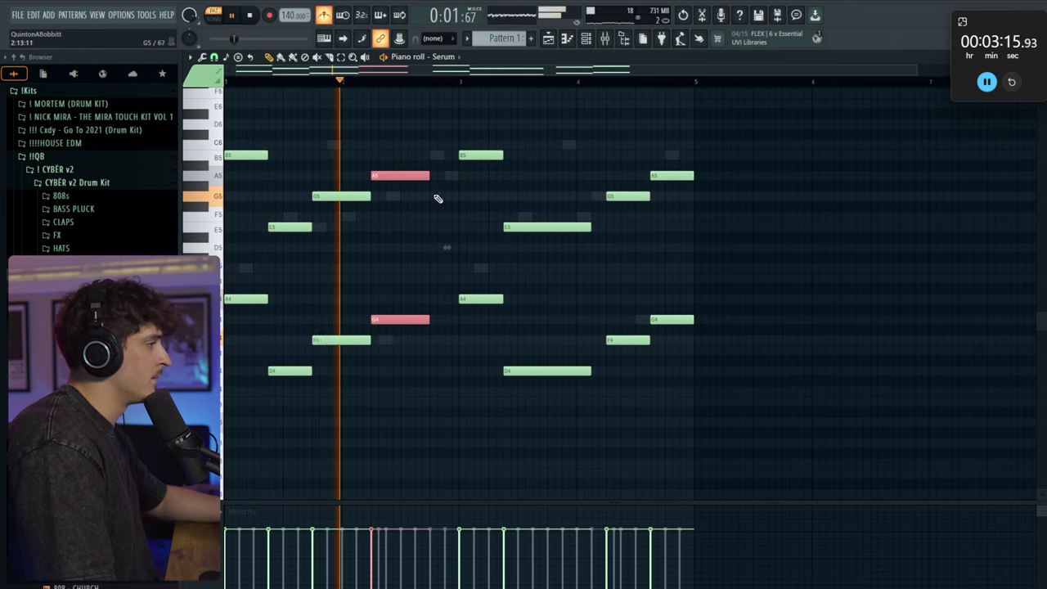
{"action": "left_click", "coordinate": [445, 221], "text": "ctrl"}
Delete all Serum chords from bar 3 onward and play the remaining progression
{"action": "left_click_drag", "start_coordinate": [490, 108], "coordinate": [458, 221]}
{"action": "key", "text": "space"}
{"action": "left_click_drag", "start_coordinate": [459, 120], "coordinate": [713, 409]}
{"action": "key", "text": "Delete"}
{"action": "key", "text": "space"}
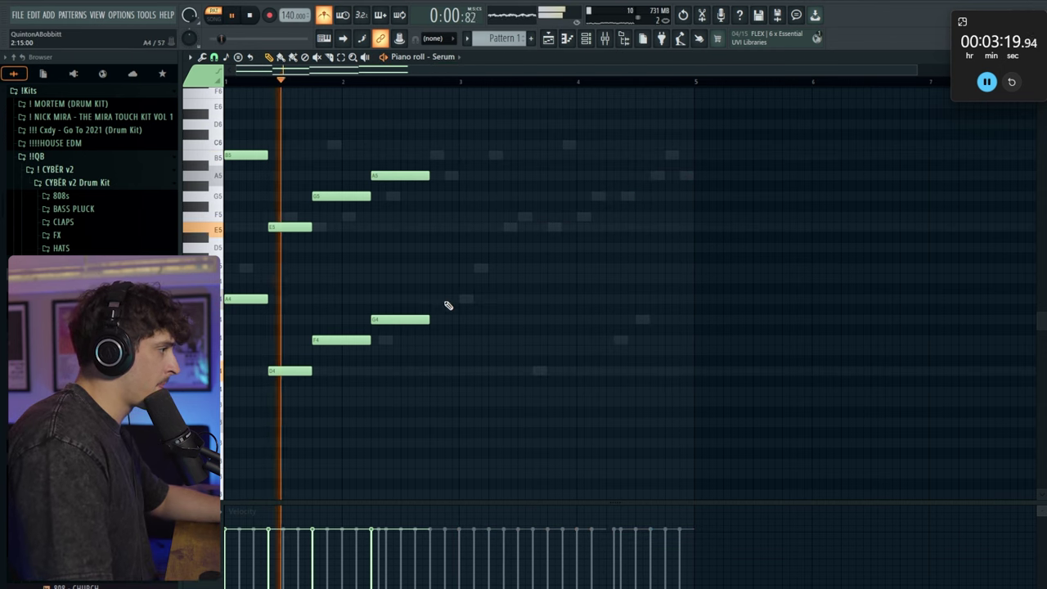
Copy the first A4 and B5 chord to directly after the G4 and A5 chord in bar 2
{"action": "left_click_drag", "start_coordinate": [432, 333], "coordinate": [246, 131]}
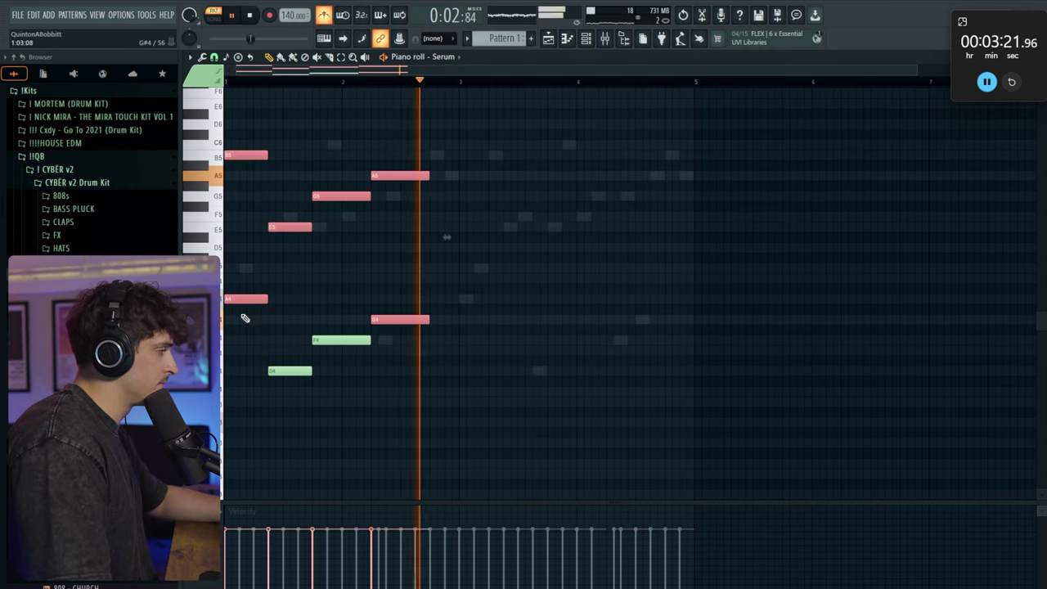
{"action": "key", "text": "space"}
{"action": "left_click_drag", "start_coordinate": [264, 324], "coordinate": [233, 120]}
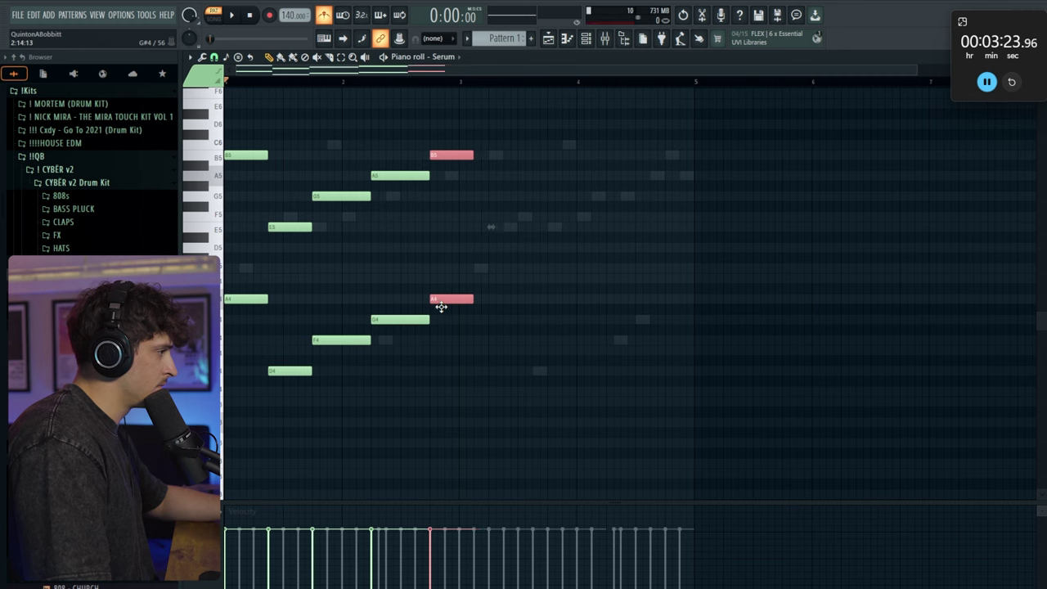
Shorten the copied A4 and B5 chord to one step, repeat it three times to fill bar 2, and play the progression
{"action": "left_click_drag", "start_coordinate": [442, 306], "coordinate": [432, 123]}
{"action": "key", "text": "ctrl+b"}
{"action": "key", "text": "ctrl+b"}
{"action": "key", "text": "ctrl+b"}
{"action": "key", "text": "space"}
{"action": "left_click", "coordinate": [521, 364], "text": "ctrl"}
{"action": "scroll", "coordinate": [474, 156], "scroll_direction": "up", "scroll_amount": 4}
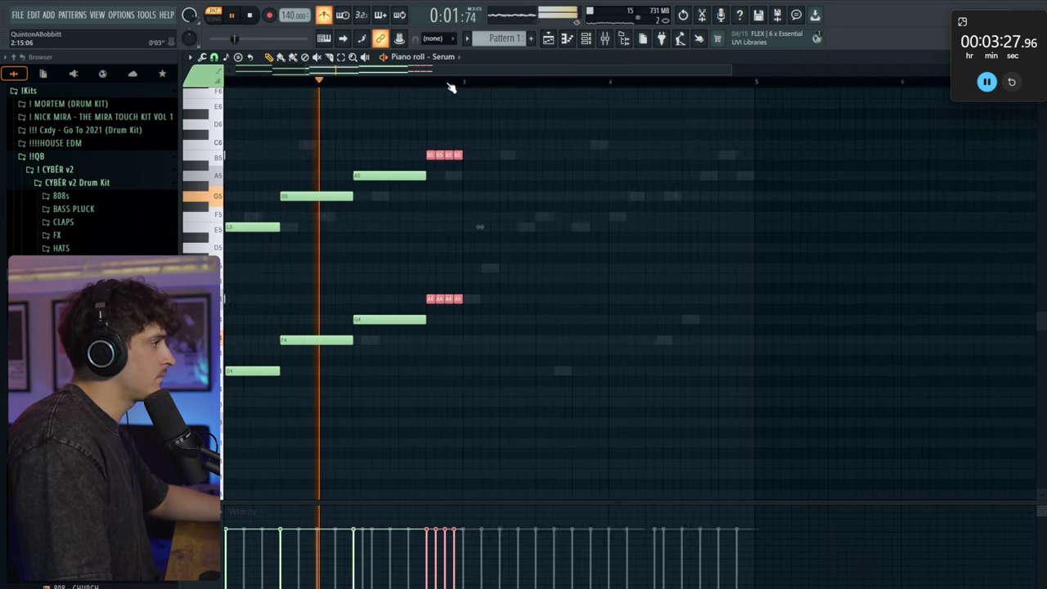
{"action": "left_click", "coordinate": [562, 218], "text": "ctrl"}
{"action": "key", "text": "space"}
{"action": "key", "text": "space"}
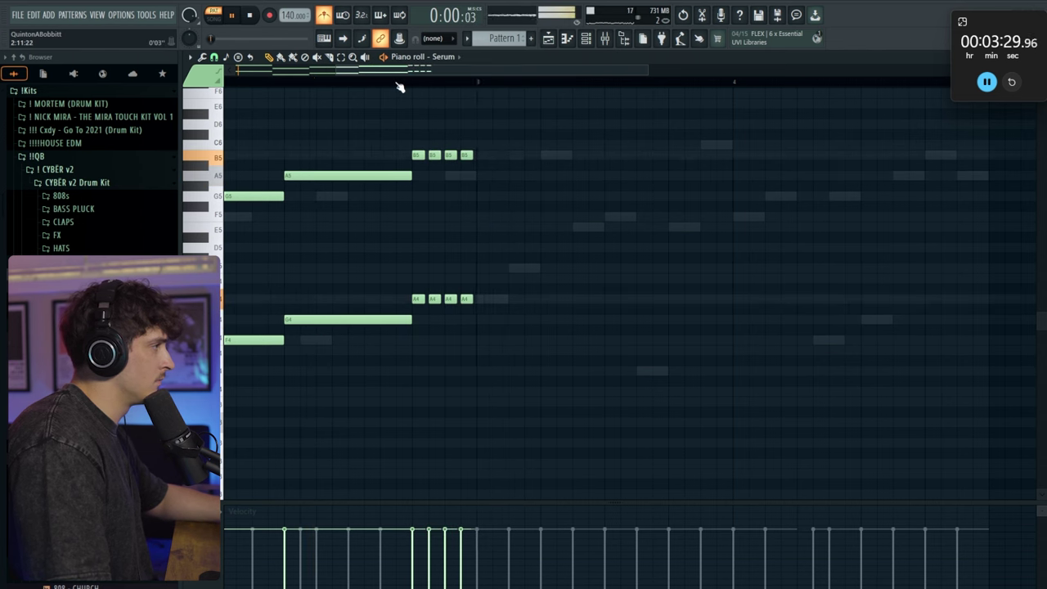
Duplicate the two-bar Serum chord progression into bars 3 and 4 and play the result
{"action": "scroll", "coordinate": [400, 87], "scroll_direction": "down", "scroll_amount": 4}
{"action": "key", "text": "ctrl+b"}
{"action": "key", "text": "ctrl+z"}
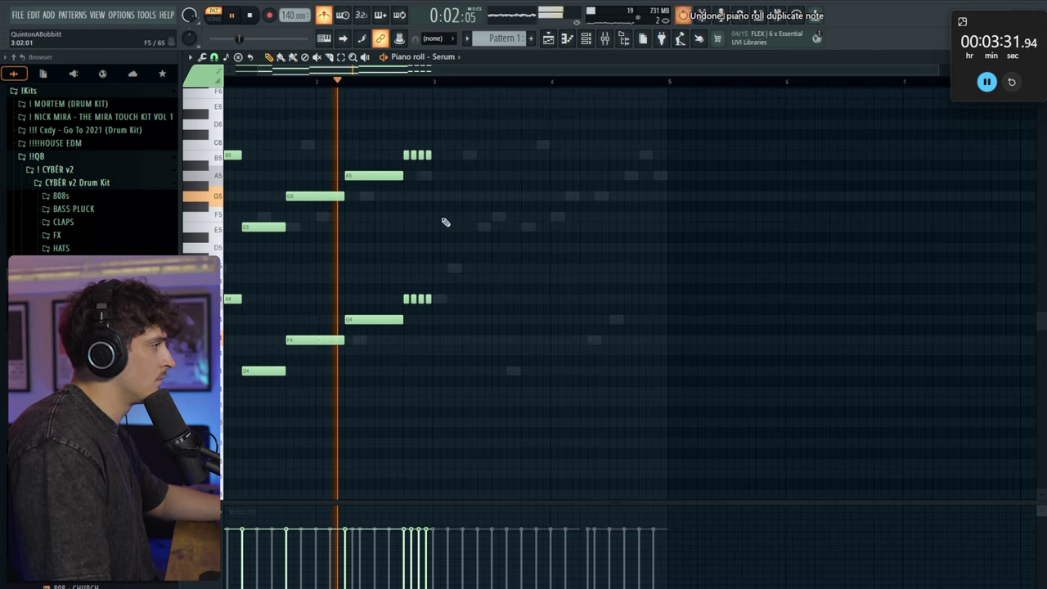
{"action": "key", "text": "space"}
{"action": "left_click_drag", "start_coordinate": [438, 86], "coordinate": [221, 87]}
{"action": "key", "text": "ctrl+b"}
{"action": "key", "text": "ctrl+d"}
{"action": "left_click", "coordinate": [281, 85]}
{"action": "key", "text": "space"}
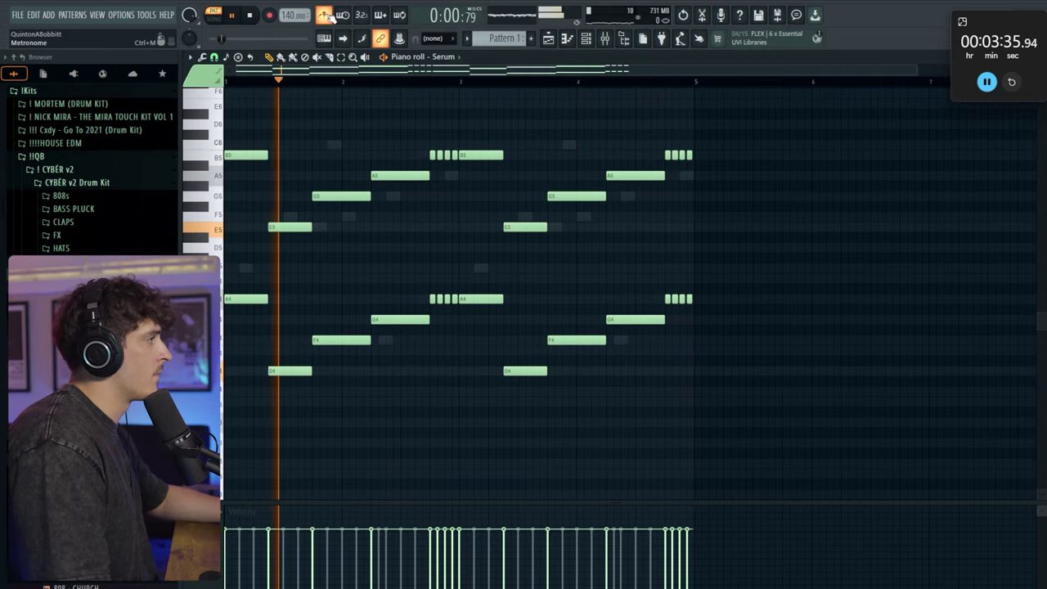
Unmute Serum #2 and replace its old melody with a two-step A4 note at the start of bar 1
{"action": "key", "text": "F6"}
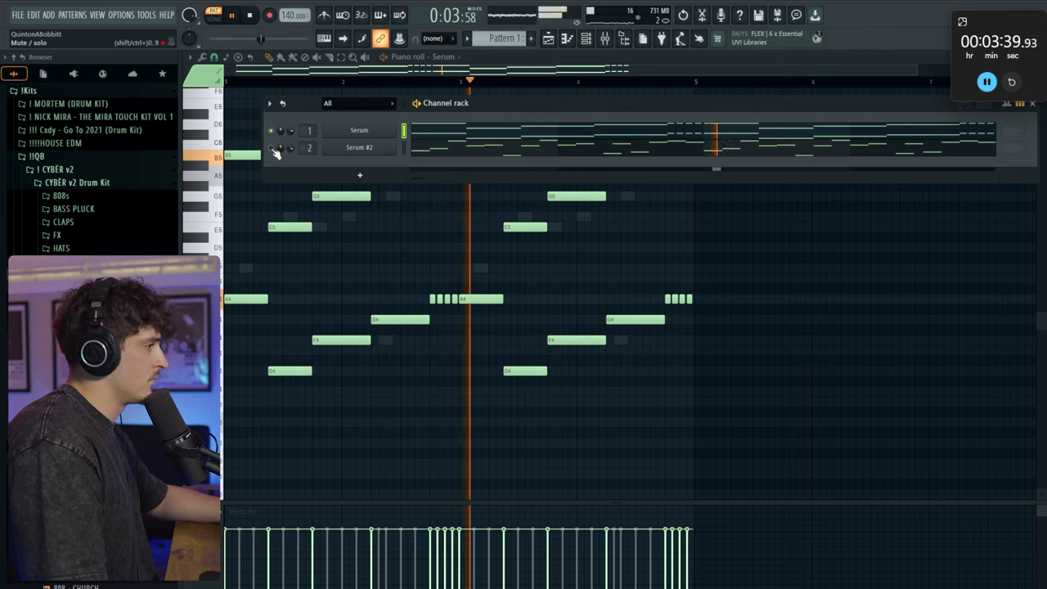
{"action": "left_click", "coordinate": [273, 150]}
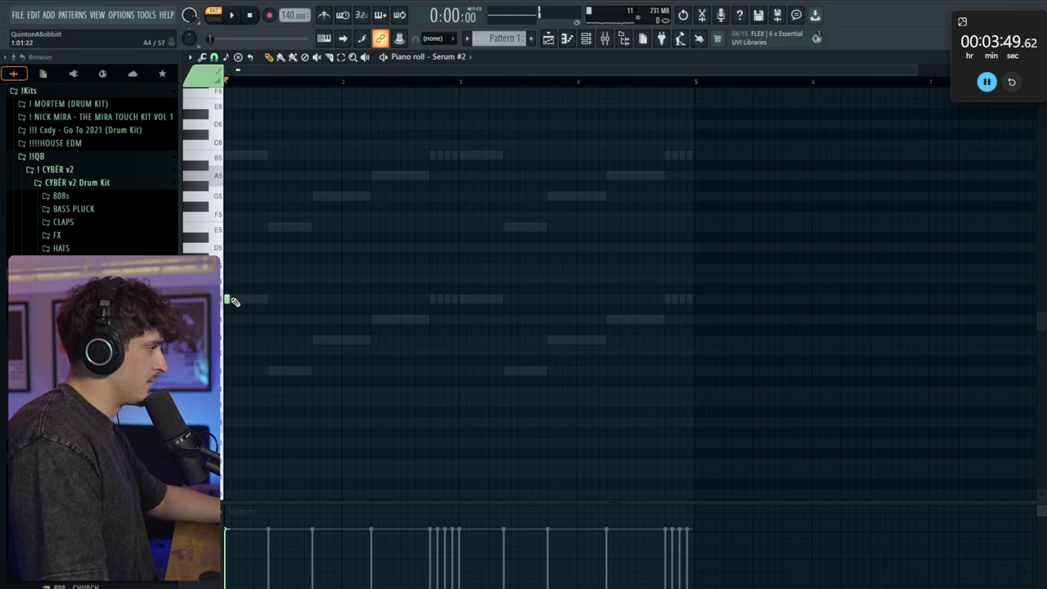
{"action": "scroll", "coordinate": [251, 200], "scroll_direction": "up", "scroll_amount": 2}
{"action": "key", "text": "space"}
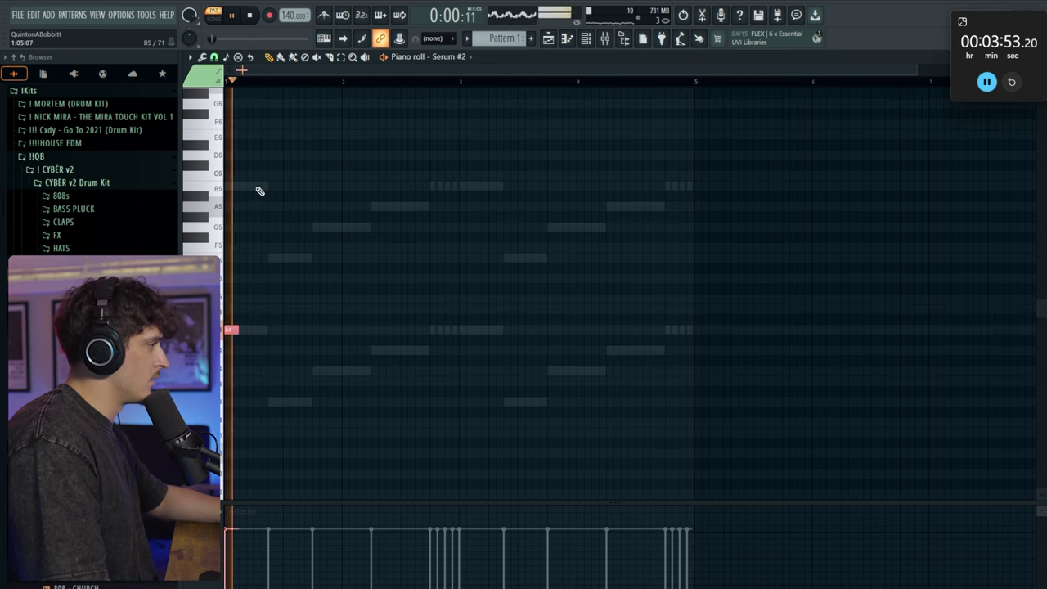
{"action": "left_click", "coordinate": [257, 189]}
{"action": "left_click", "coordinate": [273, 258]}
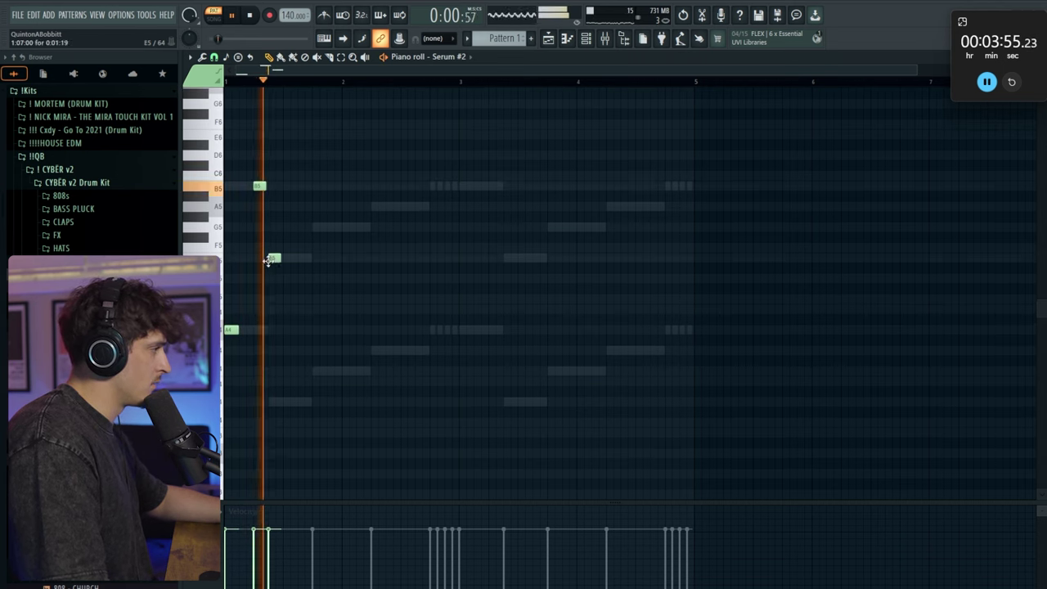
{"action": "key", "text": "ctrl"}
{"action": "key", "text": "ctrl"}
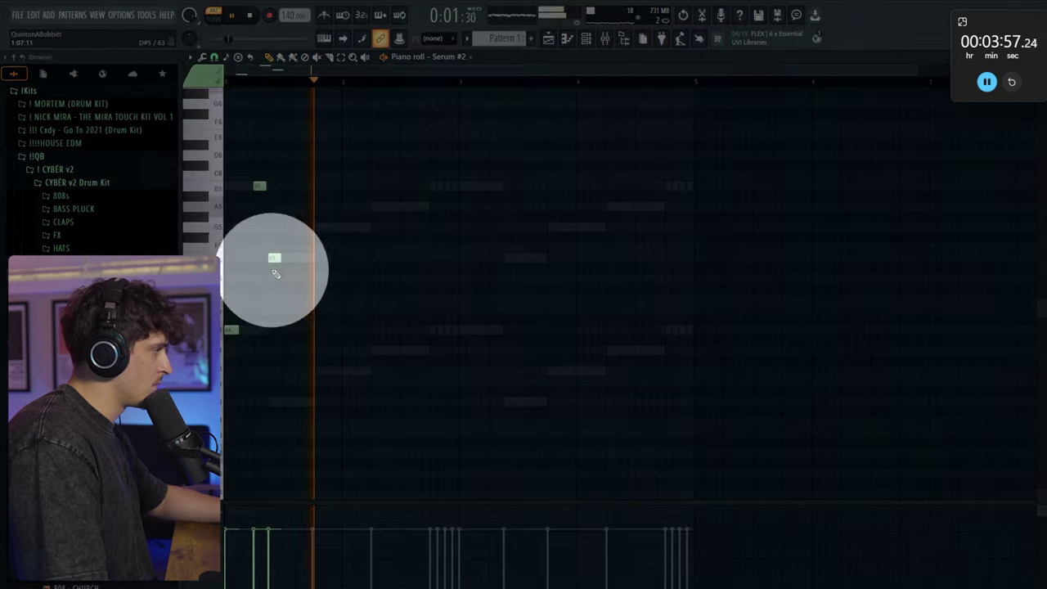
{"action": "right_click", "coordinate": [275, 259]}
{"action": "right_click", "coordinate": [257, 186]}
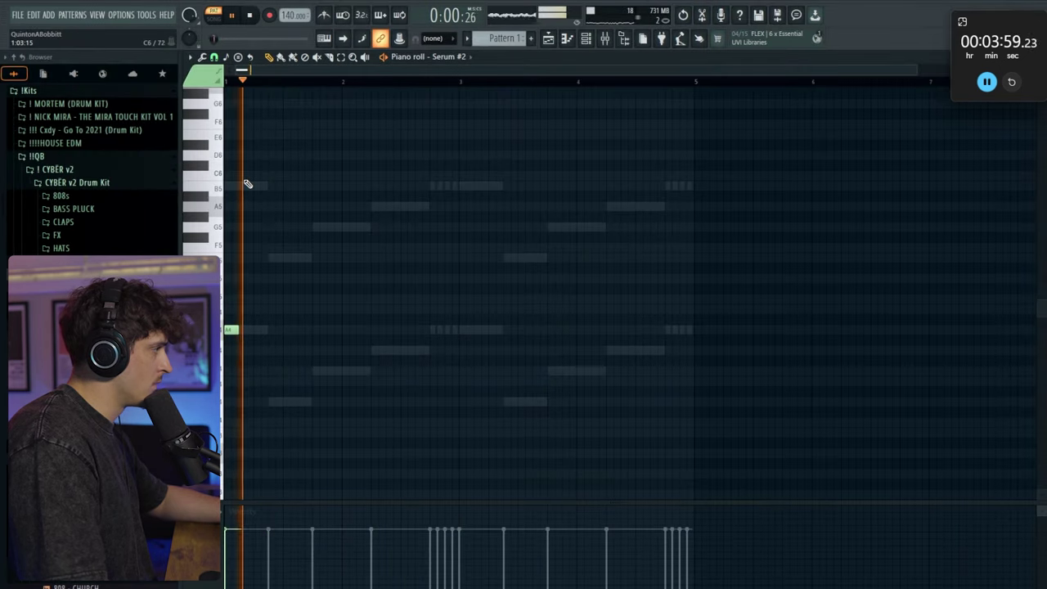
Continue the Serum #2 melody over the chords in bars 1 and 2 with two-step B5, E5, F4, G5, G4, A5, B5 and A4 notes
{"action": "left_click", "coordinate": [257, 188]}
{"action": "left_click", "coordinate": [315, 371]}
{"action": "left_click", "coordinate": [347, 227]}
{"action": "mouse_move", "coordinate": [348, 230]}
{"action": "left_mouse_down"}
{"action": "mouse_move", "coordinate": [324, 237]}
{"action": "mouse_move", "coordinate": [331, 227]}
{"action": "left_mouse_up"}
{"action": "left_click", "coordinate": [371, 349]}
{"action": "key", "text": "space"}
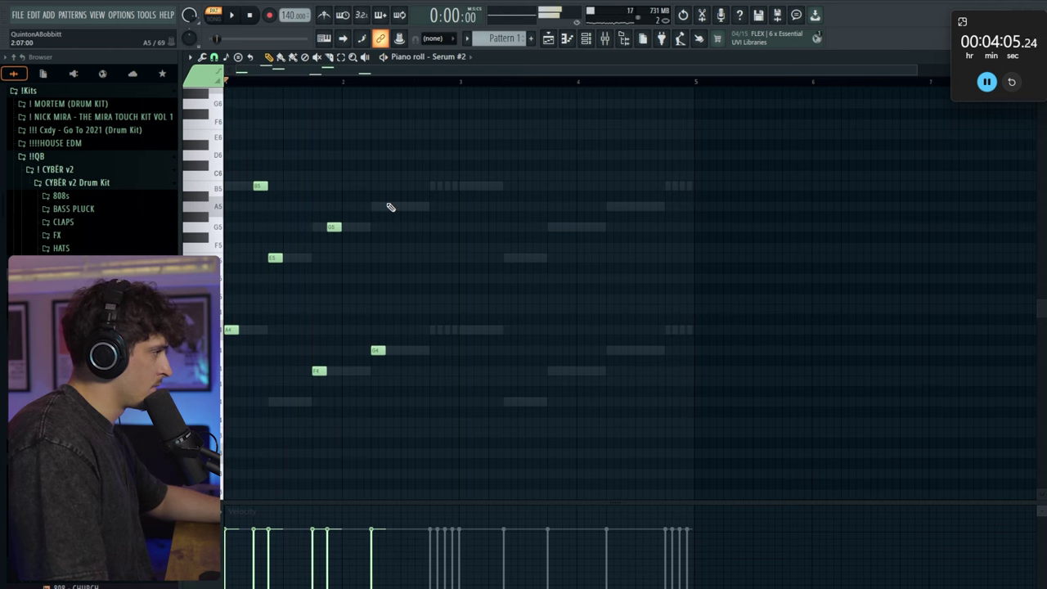
{"action": "key", "text": "space"}
{"action": "key", "text": "F6"}
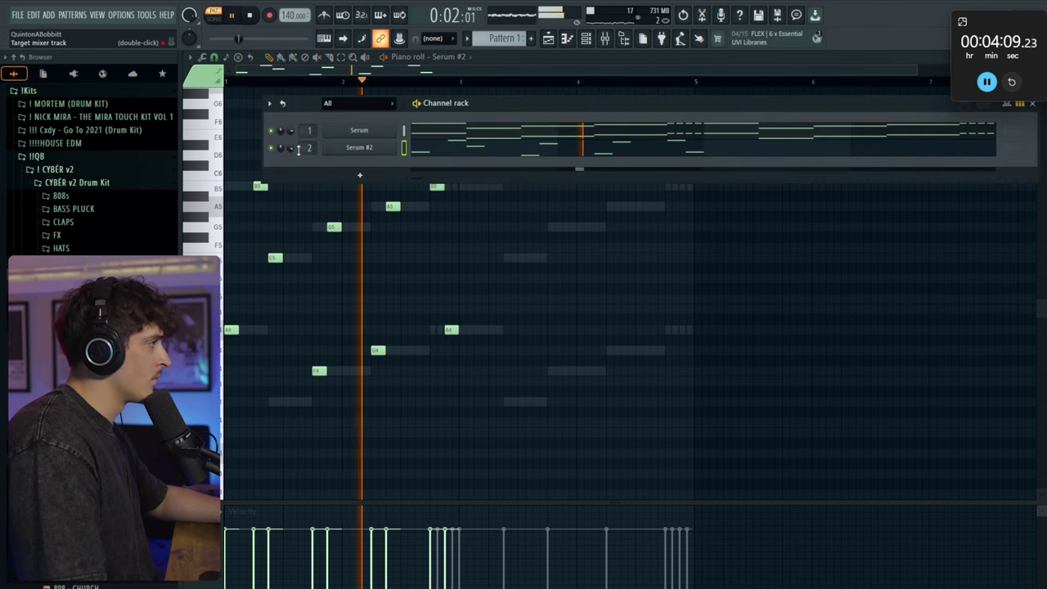
{"action": "key", "text": "F6"}
Duplicate the two-bar Serum #2 melody into bars 3 and 4 and delete the last A4 in bar 2
{"action": "key", "text": "ctrl+b"}
{"action": "left_click", "coordinate": [457, 244], "text": "ctrl"}
{"action": "right_click", "coordinate": [451, 331]}
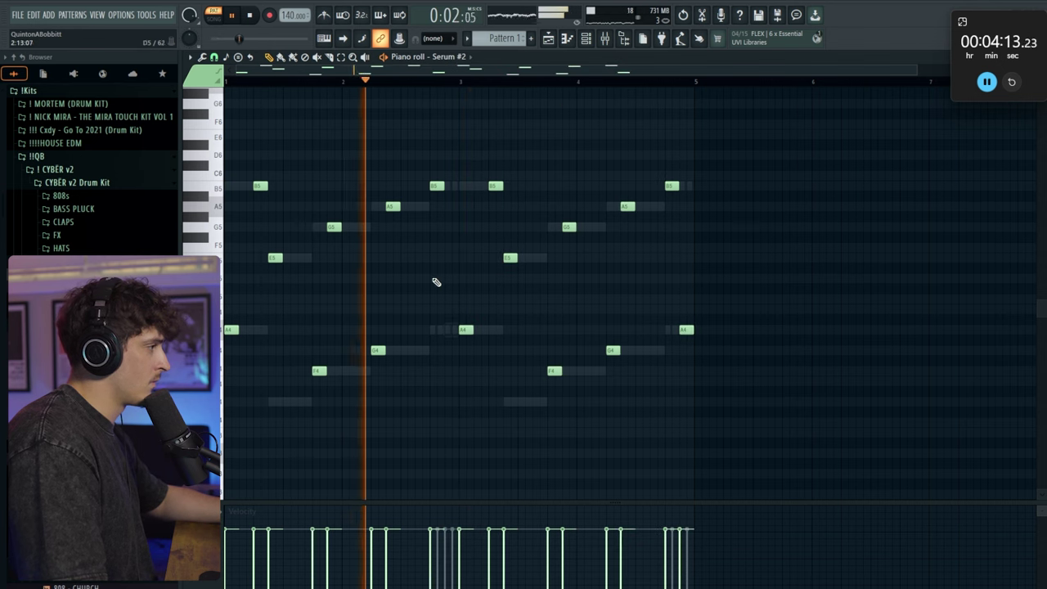
{"action": "left_click", "coordinate": [450, 247]}
{"action": "key", "text": "space"}
{"action": "key", "text": "space"}
{"action": "right_click", "coordinate": [451, 247]}
Add an A5 at the end of bar 2 and replace the last A4 of bar 4 with an A5
{"action": "left_click", "coordinate": [450, 207]}
{"action": "right_click", "coordinate": [686, 330]}
{"action": "left_click", "coordinate": [684, 207]}
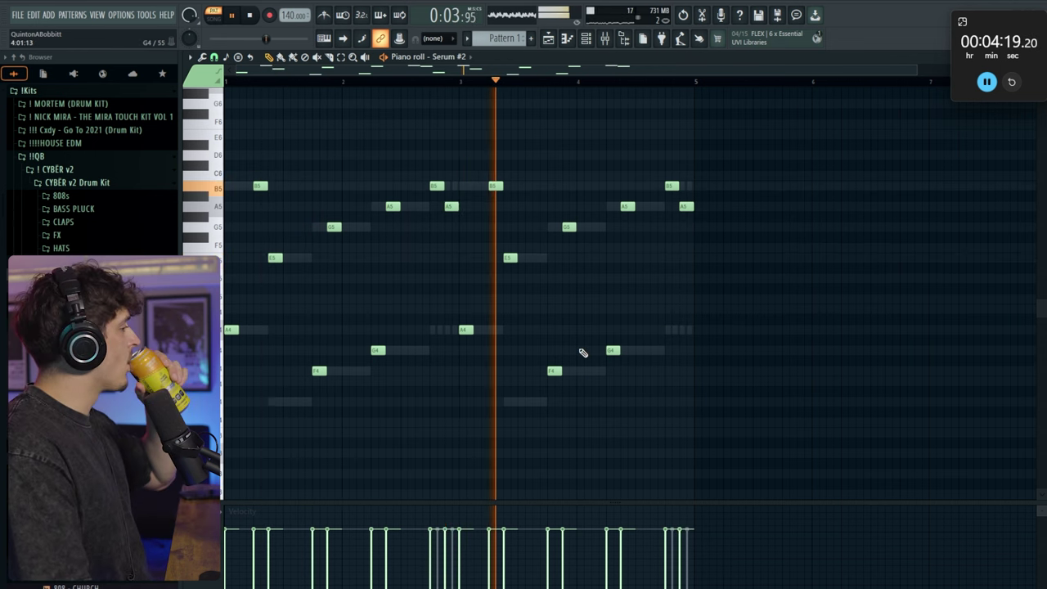
Load Fruity Chorus in the first effect slot of mixer Insert 1 and lower Insert 2's level to -3.3 dB
{"action": "left_click", "coordinate": [586, 39]}
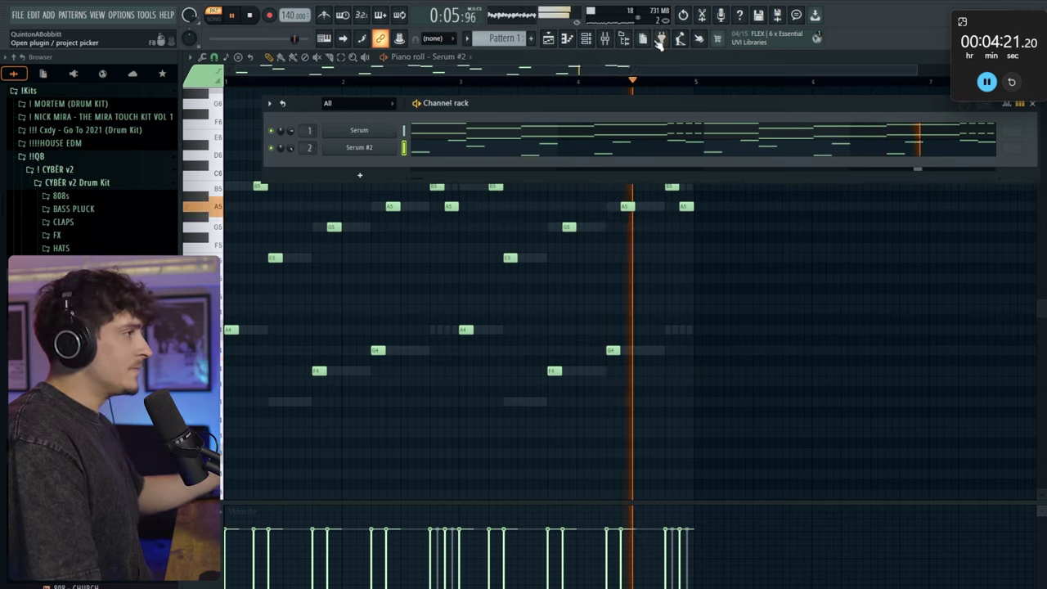
{"action": "left_click", "coordinate": [606, 39]}
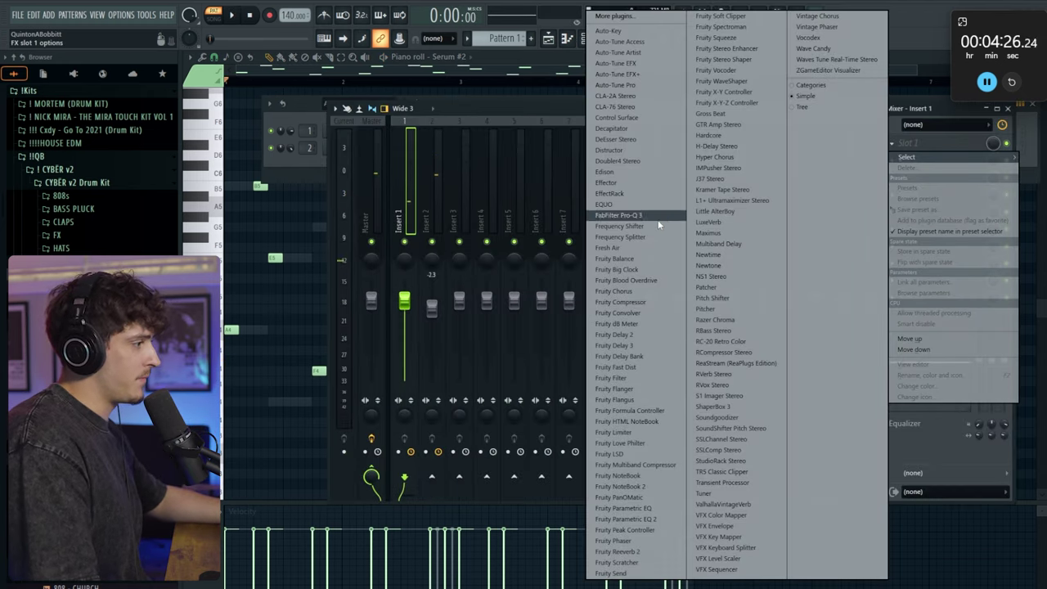
{"action": "left_click", "coordinate": [614, 291]}
{"action": "left_click_drag", "start_coordinate": [356, 172], "coordinate": [495, 153]}
{"action": "key", "text": "space"}
{"action": "left_click", "coordinate": [669, 150]}
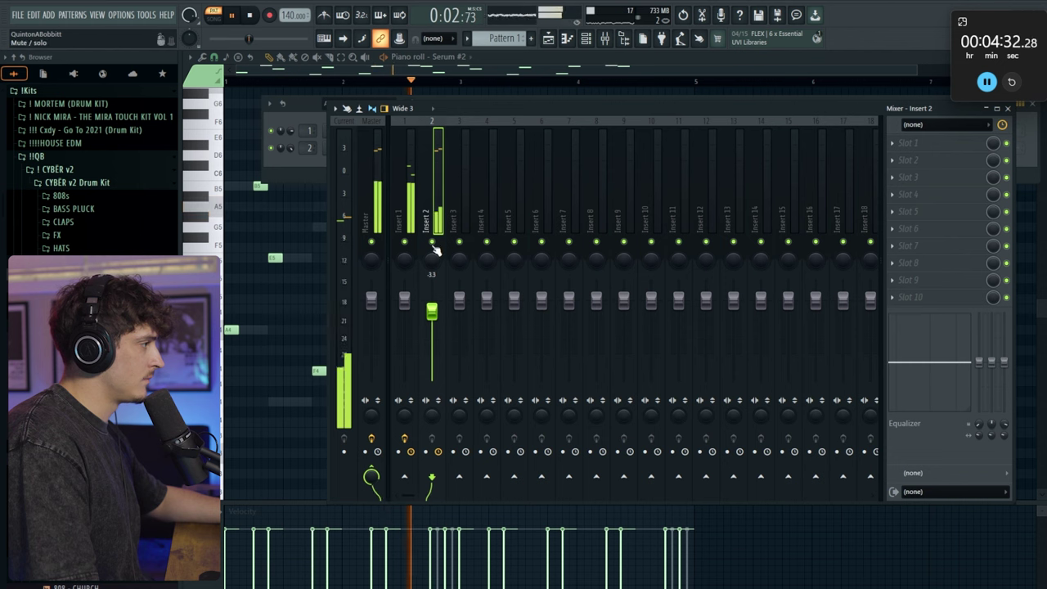
Solo mixer Insert 2 and load H-Delay Stereo in its first slot with a host-synced ping-pong dotted 1/8 delay
{"action": "right_click", "coordinate": [432, 243]}
{"action": "left_click", "coordinate": [919, 145]}
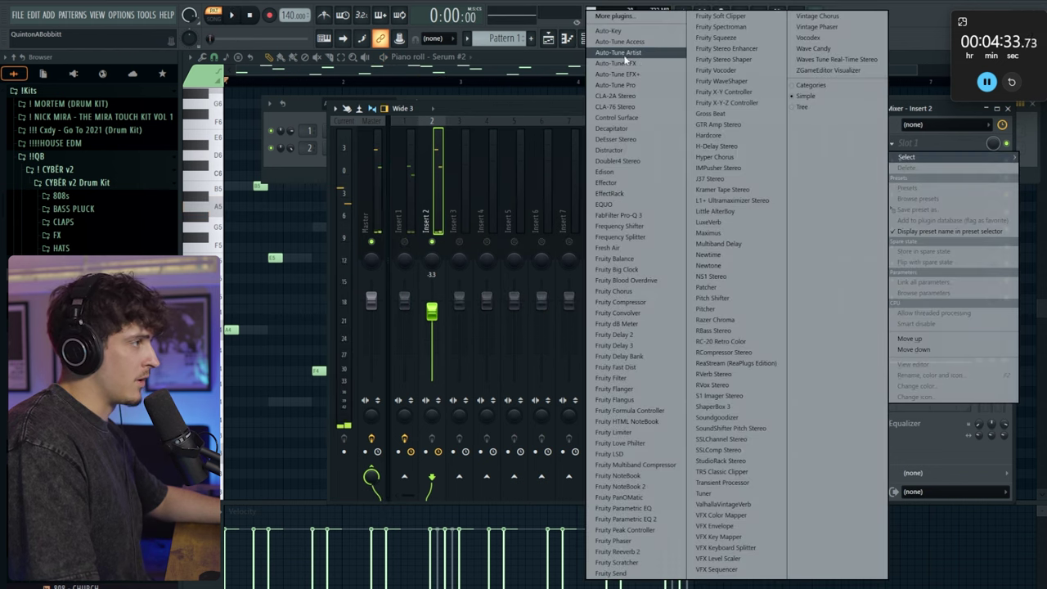
{"action": "left_click", "coordinate": [719, 146]}
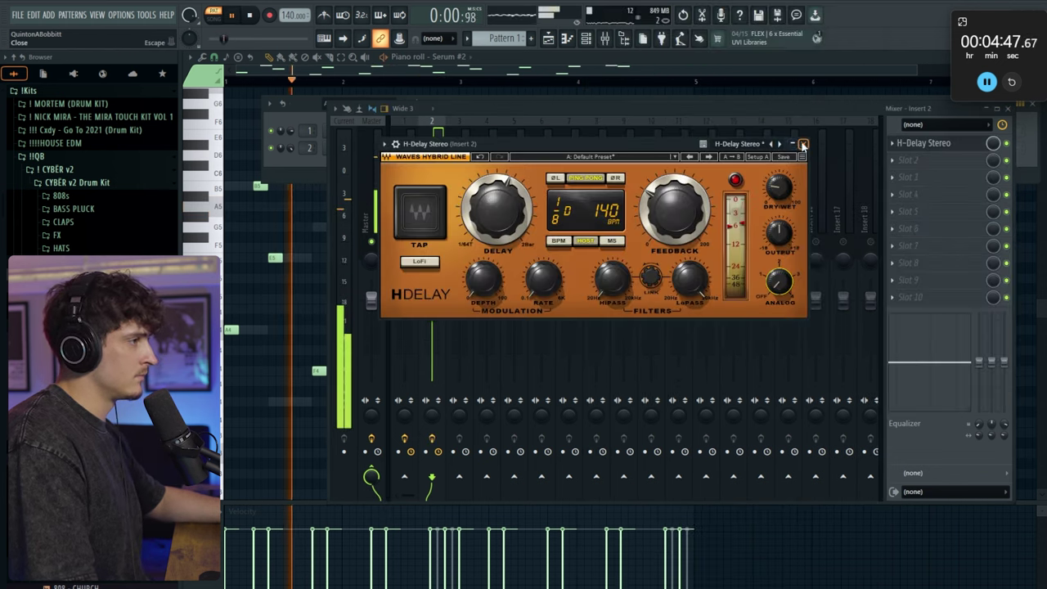
{"action": "left_click", "coordinate": [800, 140]}
Load Hyper Chorus in the second effect slot of Insert 2
{"action": "left_click", "coordinate": [907, 162]}
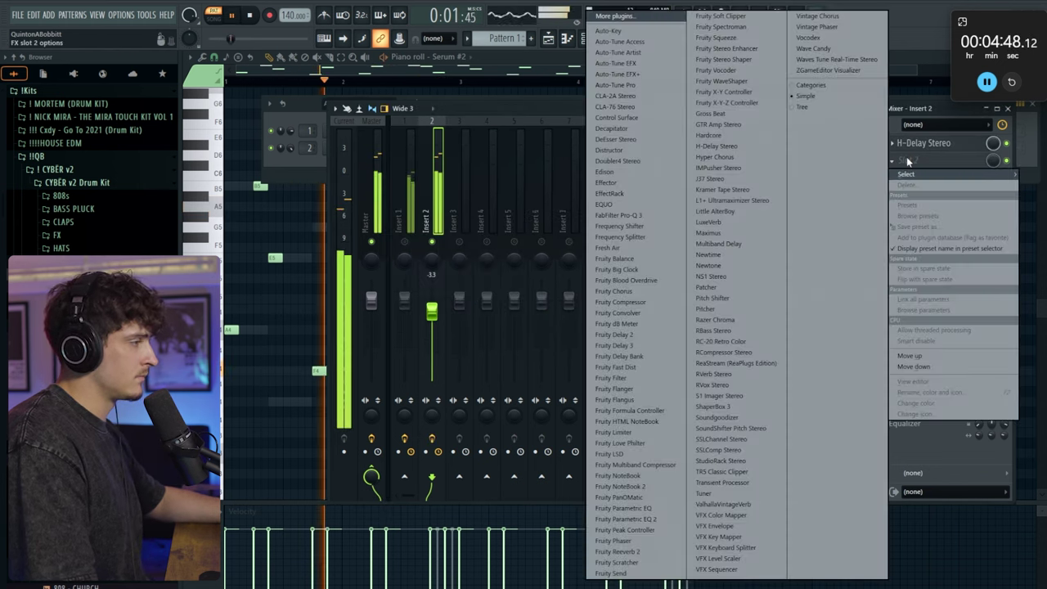
{"action": "left_click", "coordinate": [746, 157]}
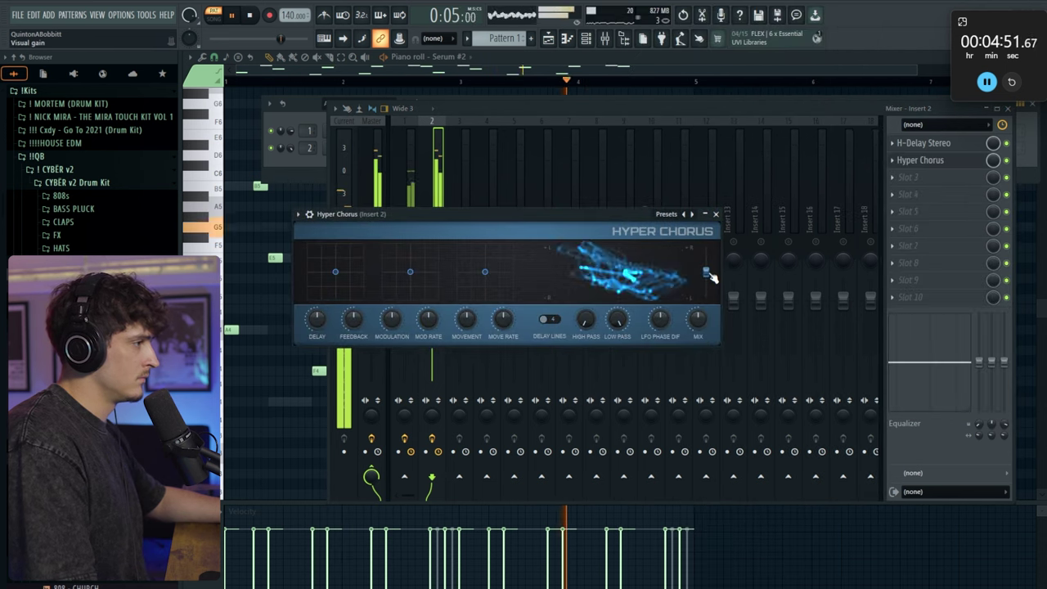
{"action": "left_click", "coordinate": [712, 213]}
Load Fruity Parametric EQ 2 in Insert 2's third slot, pulling down the two lowest bands and slightly raising a middle band
{"action": "left_click", "coordinate": [908, 177]}
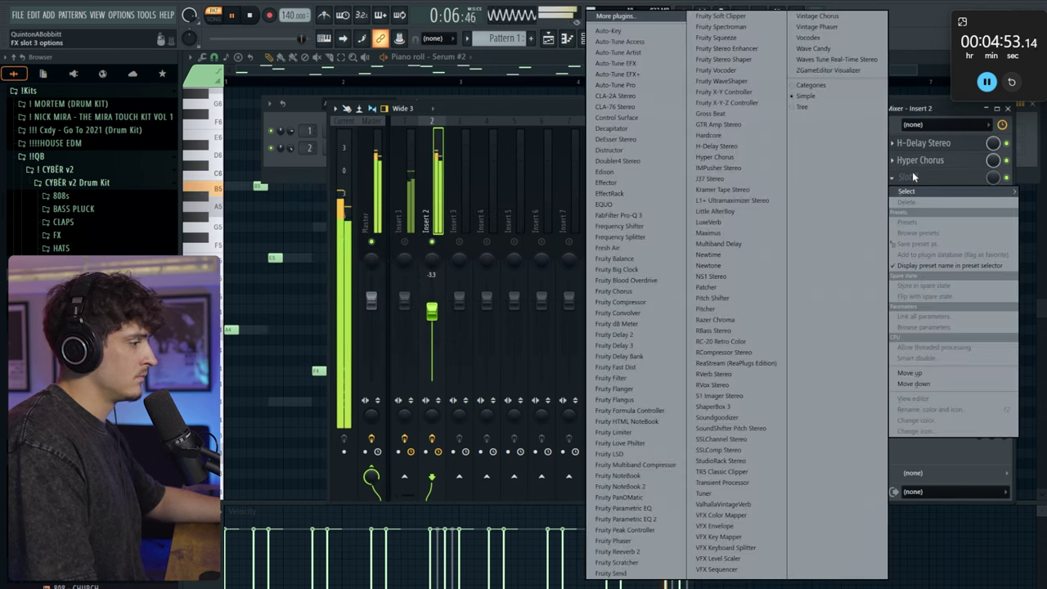
{"action": "left_click", "coordinate": [630, 519]}
{"action": "left_click_drag", "start_coordinate": [241, 207], "coordinate": [295, 275]}
{"action": "left_click_drag", "start_coordinate": [274, 207], "coordinate": [238, 247]}
{"action": "left_click_drag", "start_coordinate": [336, 207], "coordinate": [334, 189]}
{"action": "left_click", "coordinate": [585, 111]}
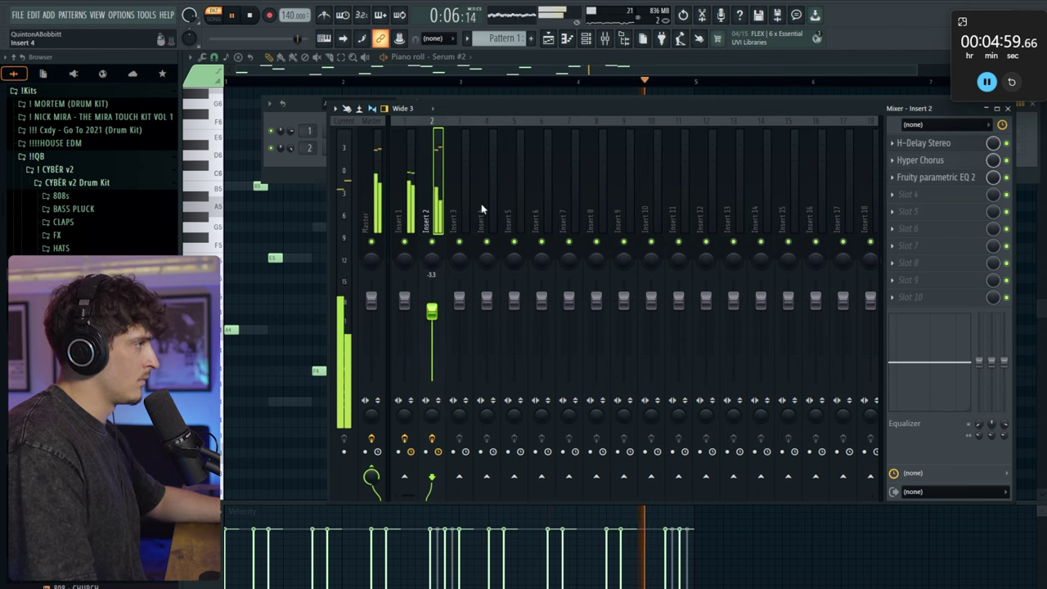
Stop playback and add another Serum instrument channel to the channel rack
{"action": "left_click", "coordinate": [586, 38]}
{"action": "key", "text": "space"}
{"action": "left_click", "coordinate": [342, 174]}
{"action": "key", "text": "s"}
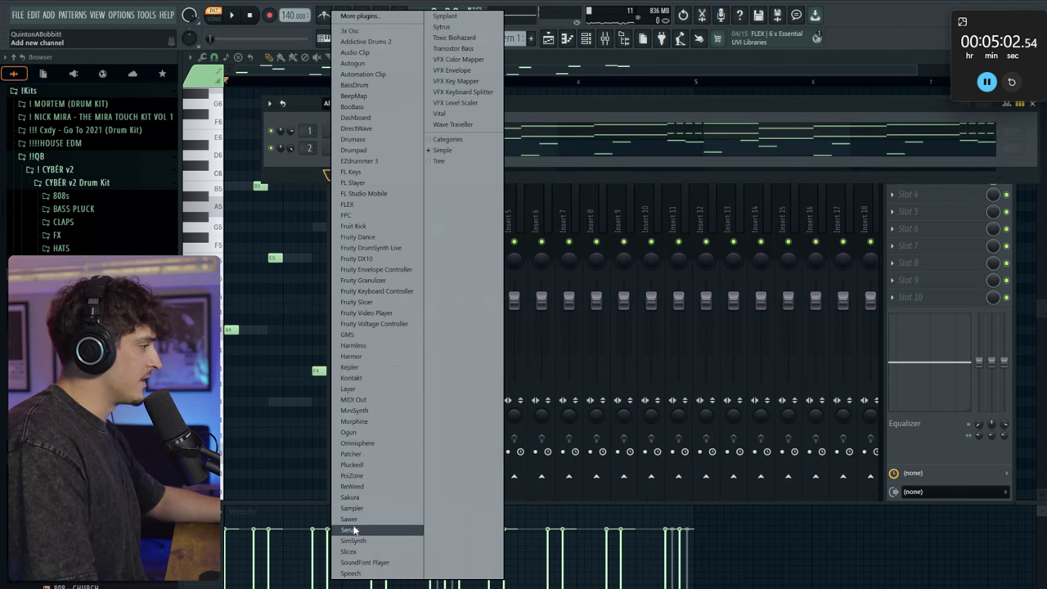
{"action": "left_click", "coordinate": [349, 531]}
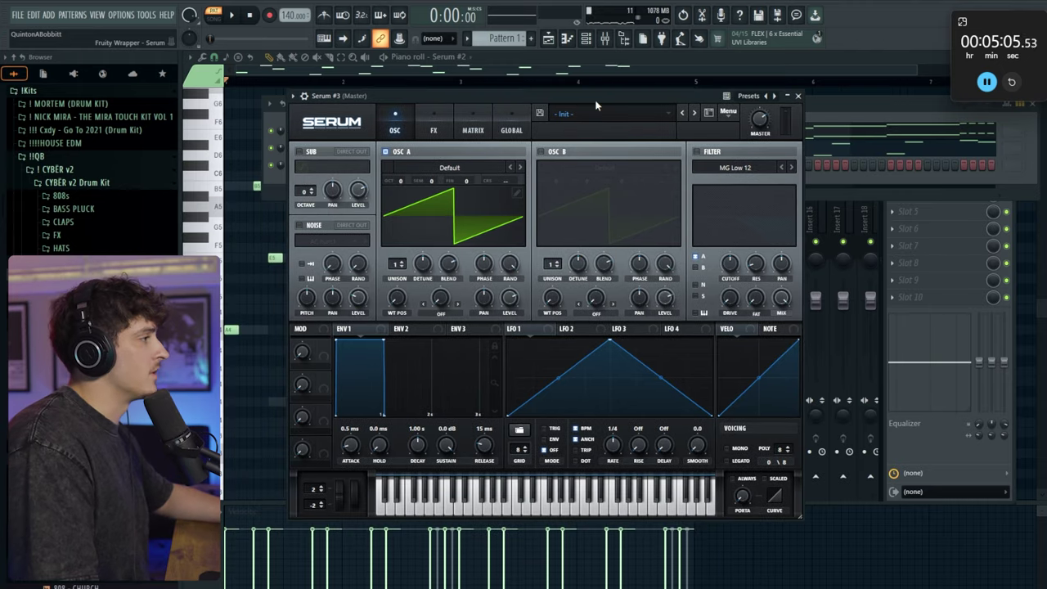
Load the "lead - yoshi" preset from the CYBER - Serum Bank in Serum #3
{"action": "left_click", "coordinate": [596, 113]}
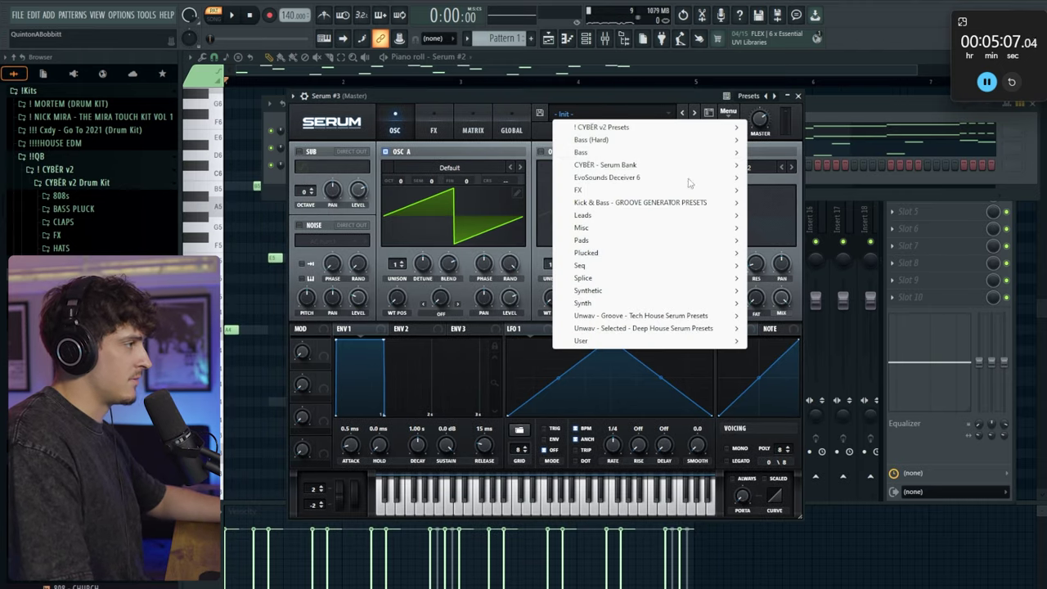
{"action": "mouse_move", "coordinate": [613, 165]}
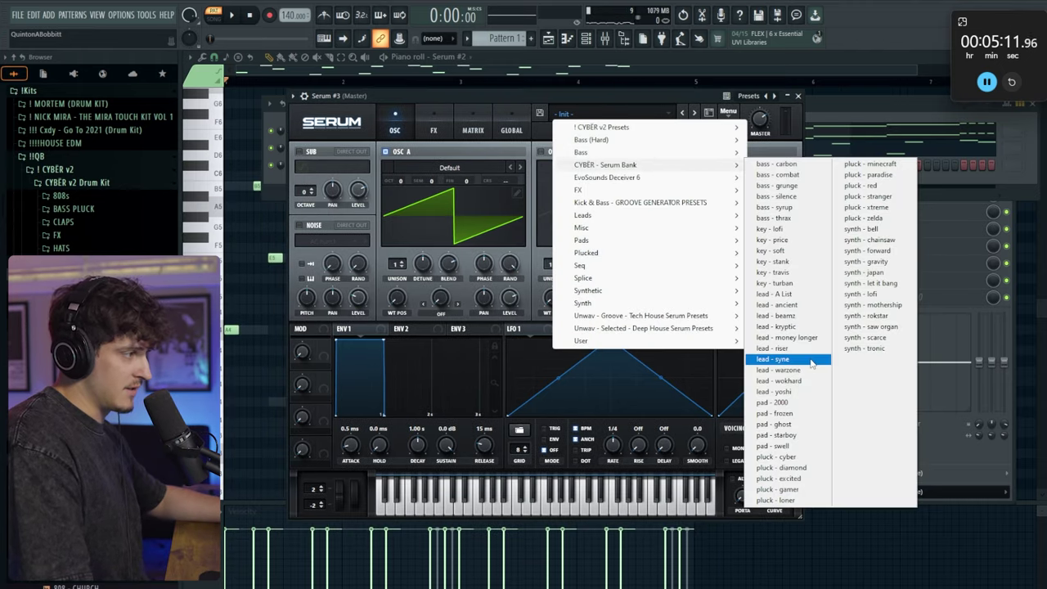
{"action": "left_click", "coordinate": [777, 392]}
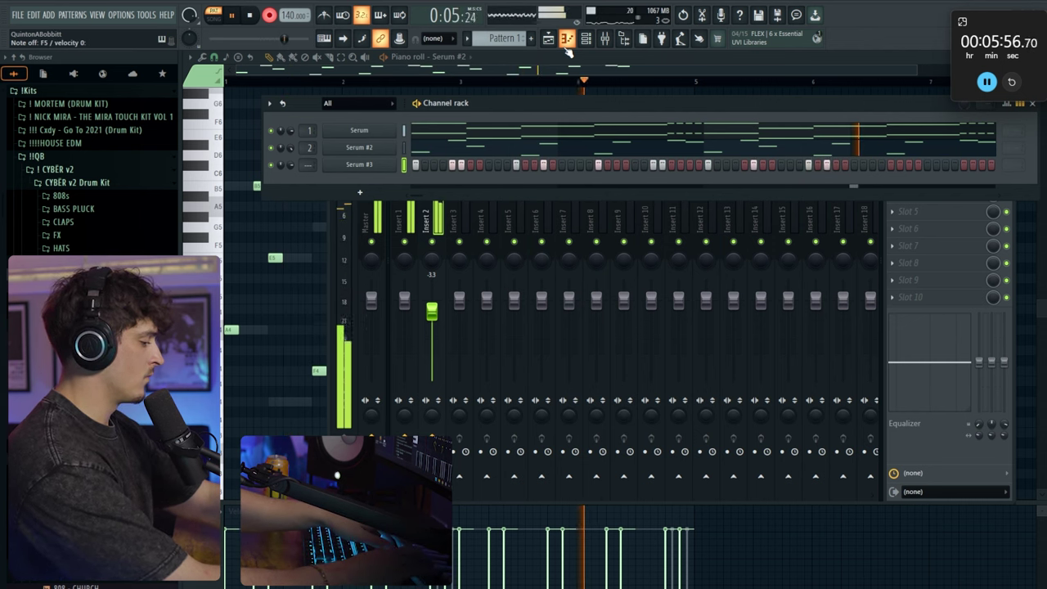
Record a four-bar lead melody on Serum #3, quantize all its notes and play it back
{"action": "key", "text": "space"}
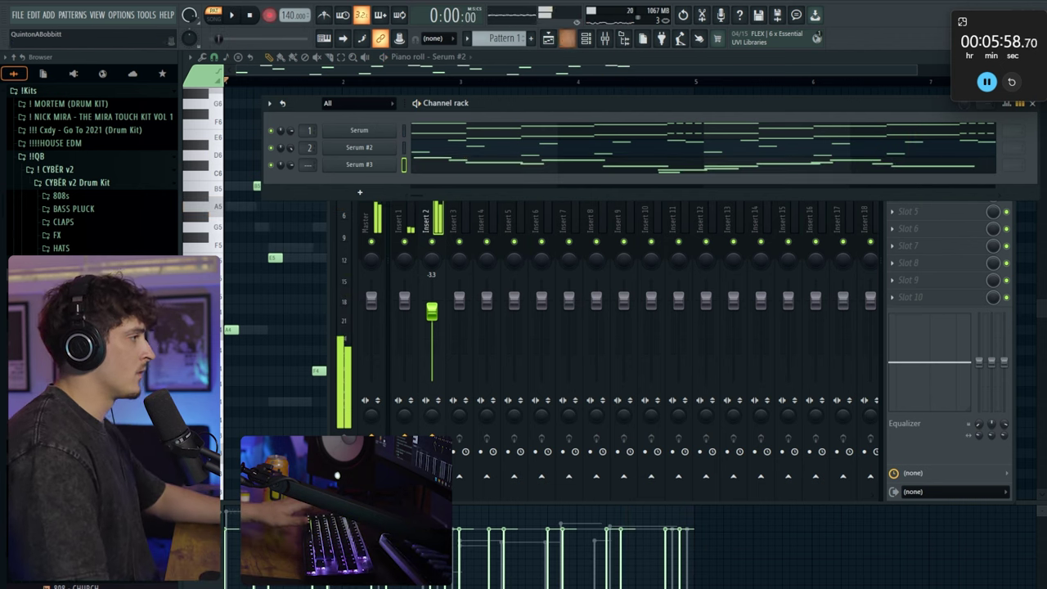
{"action": "left_click", "coordinate": [461, 164]}
{"action": "key", "text": "ctrl+a"}
{"action": "key", "text": "ctrl+q"}
{"action": "key", "text": "ctrl+d"}
{"action": "key", "text": "space"}
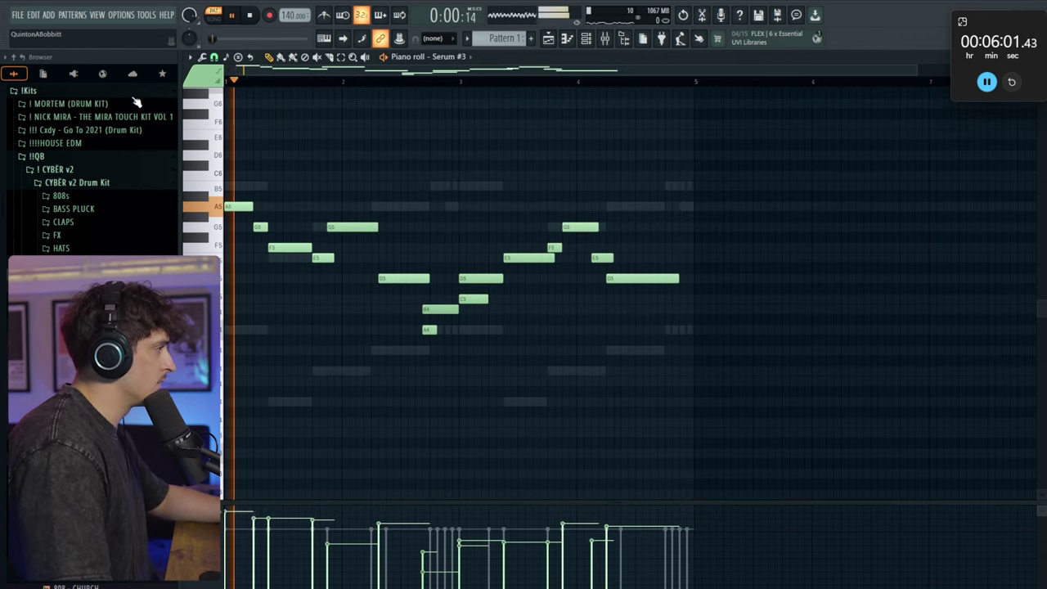
Change the long F5 in bar 1 to E5 and the note following it to a two-step F5
{"action": "left_click_drag", "start_coordinate": [274, 252], "coordinate": [315, 228]}
{"action": "key", "text": "space"}
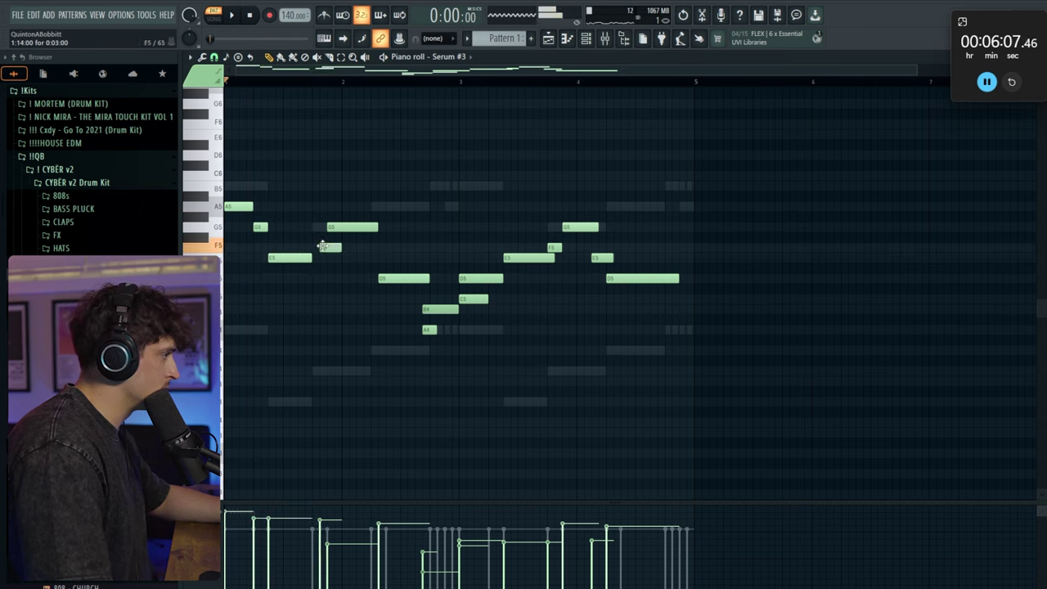
{"action": "left_click_drag", "start_coordinate": [335, 248], "coordinate": [325, 248]}
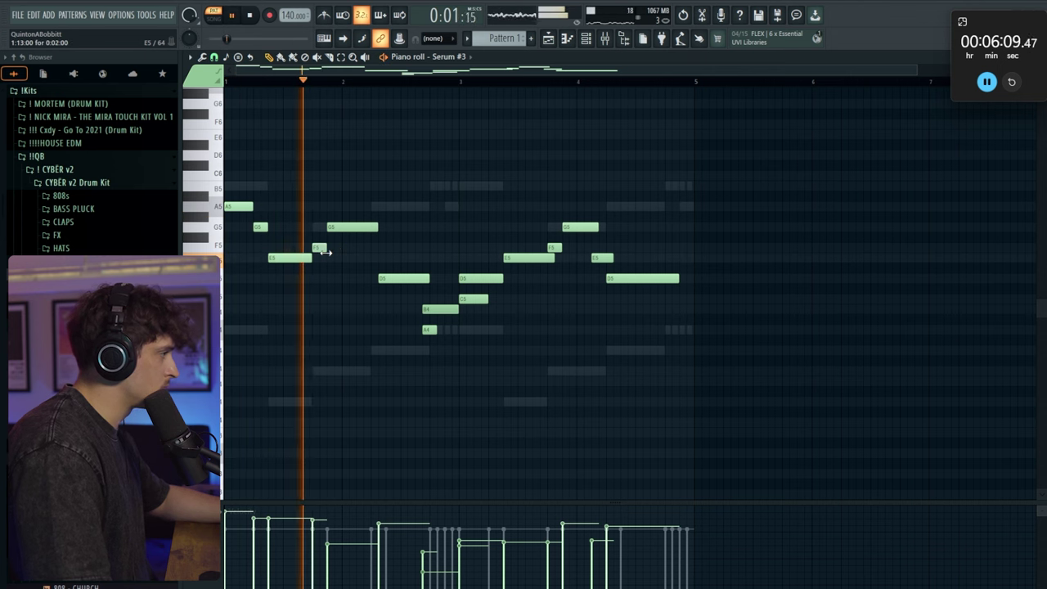
Move the first D5 in bar 2 one step earlier and shorten the preceding G5 to end where it starts
{"action": "left_click_drag", "start_coordinate": [381, 279], "coordinate": [373, 279]}
{"action": "key", "text": "space"}
{"action": "left_click_drag", "start_coordinate": [378, 227], "coordinate": [371, 227]}
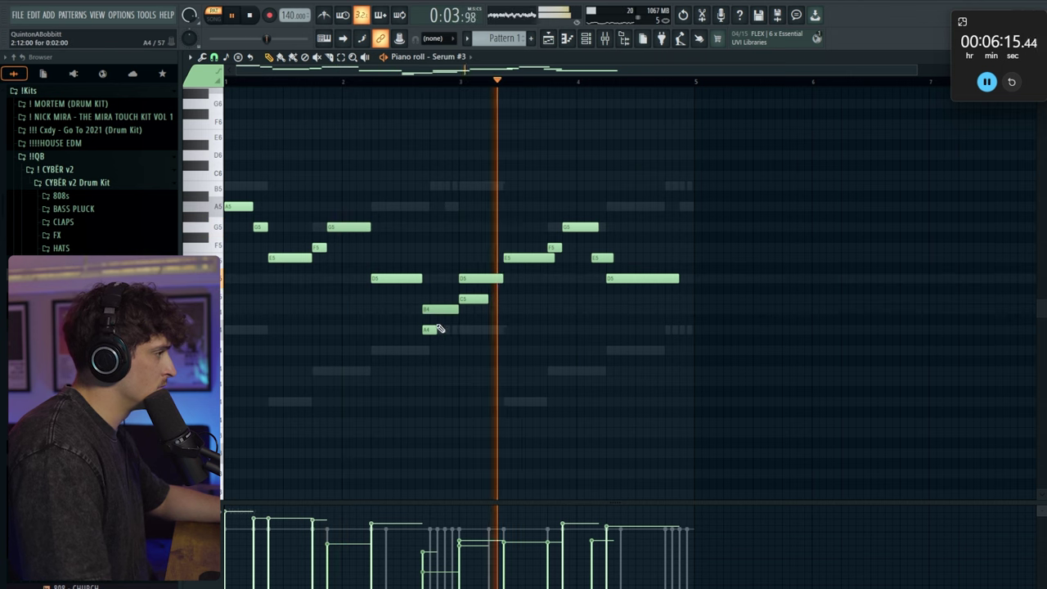
Delete the short A4 in bar 2, end the D5 before it one step earlier and extend the B4 back to meet it
{"action": "key", "text": "space"}
{"action": "key", "text": "space"}
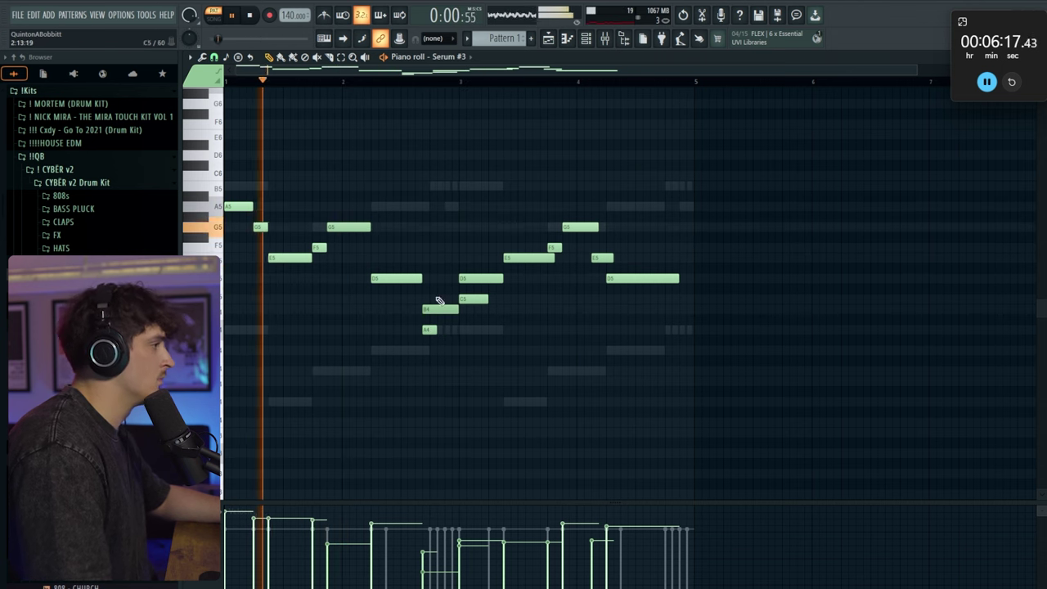
{"action": "scroll", "coordinate": [423, 85], "scroll_direction": "up", "scroll_amount": 3}
{"action": "key", "text": "F6"}
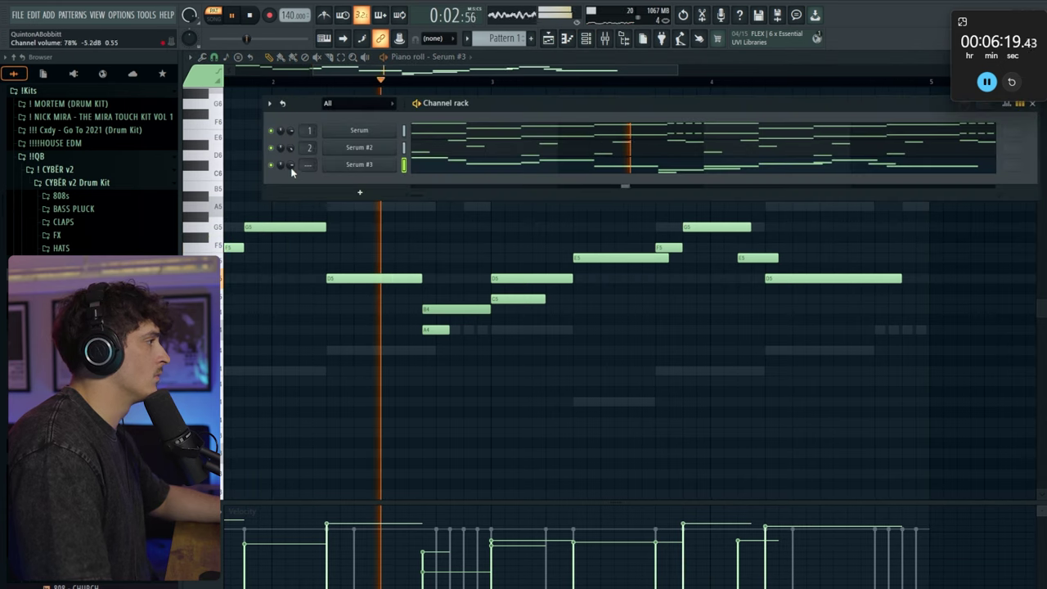
{"action": "key", "text": "space"}
{"action": "key", "text": "F6"}
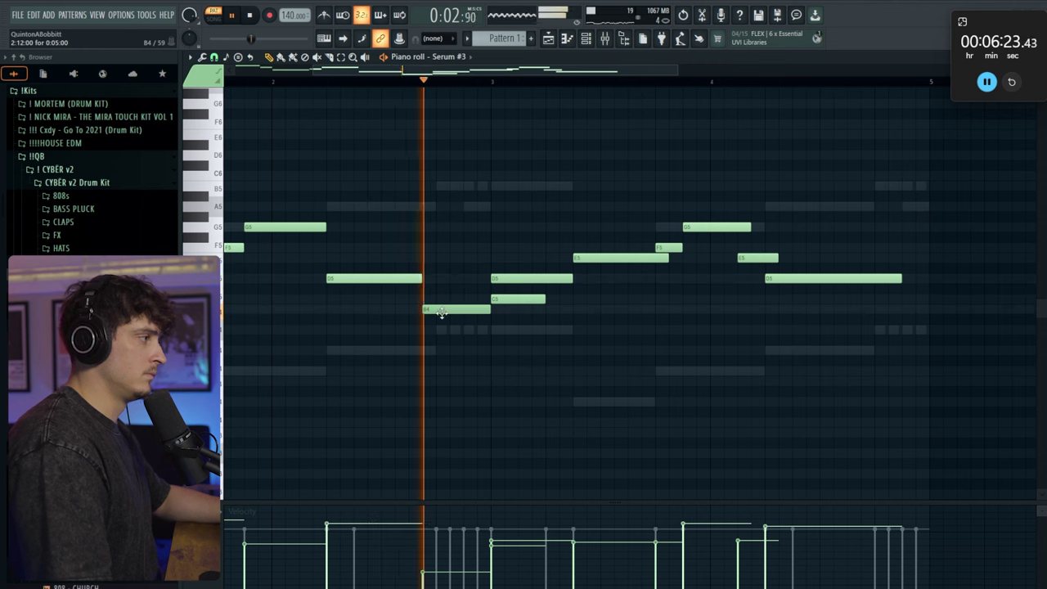
{"action": "left_click_drag", "start_coordinate": [436, 279], "coordinate": [409, 279]}
{"action": "left_click_drag", "start_coordinate": [441, 309], "coordinate": [496, 313]}
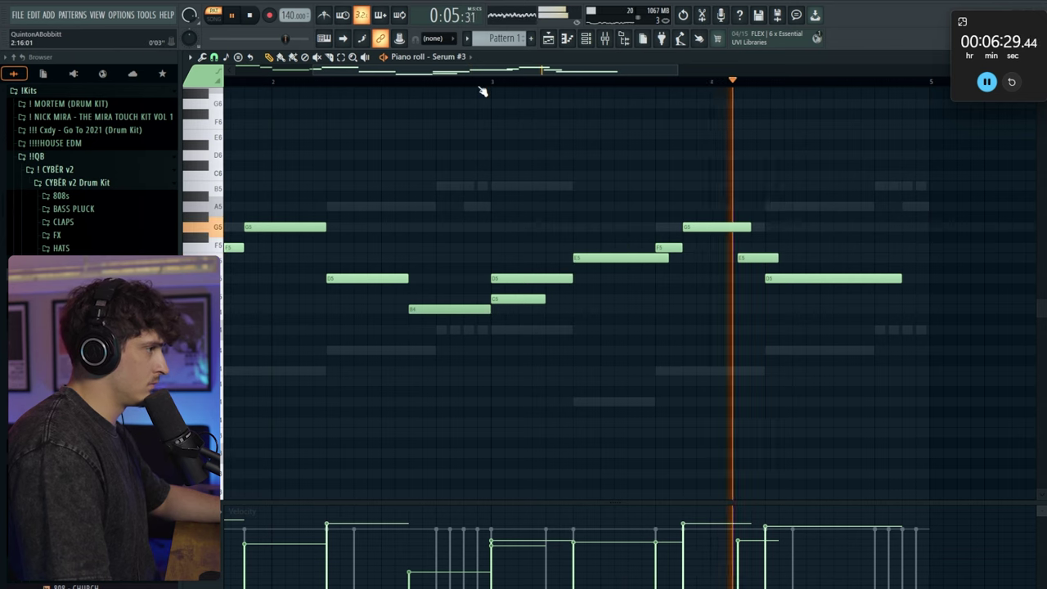
Add two-step C5, B4 and E5 notes at the end of bar 4 and play the lead melody
{"action": "scroll", "coordinate": [483, 91], "scroll_direction": "down", "scroll_amount": 3}
{"action": "key", "text": "space"}
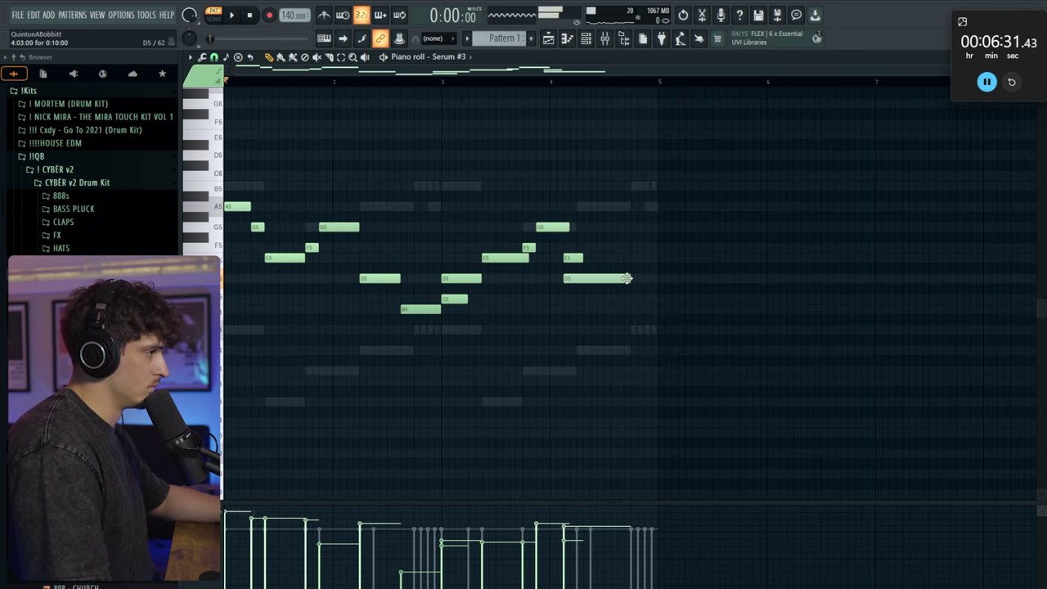
{"action": "key", "text": "space"}
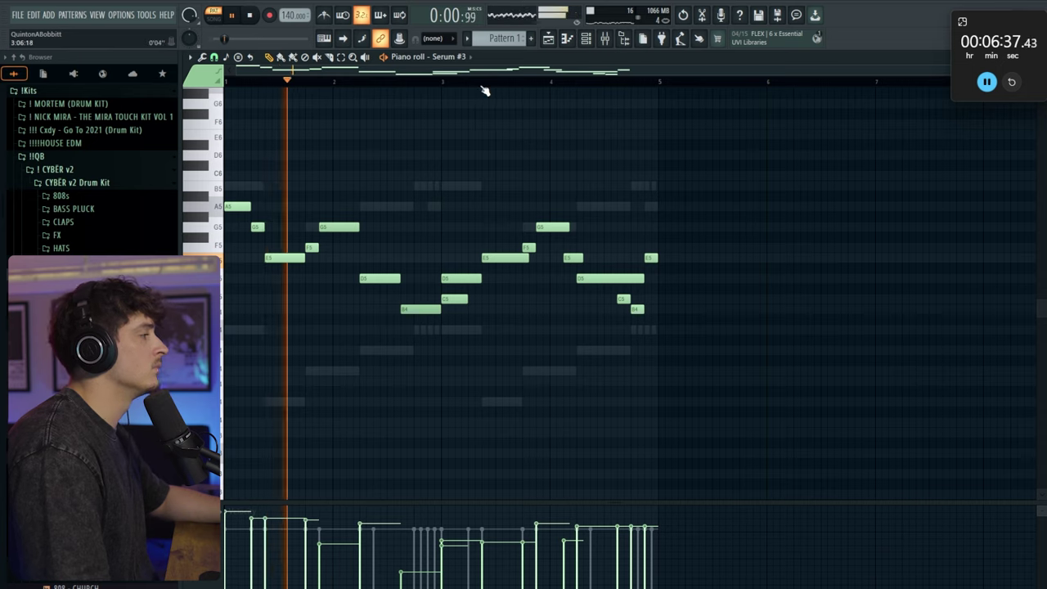
Load the "lead - kryptic" preset in Serum #3 and route the channel to mixer insert 3
{"action": "scroll", "coordinate": [474, 89], "scroll_direction": "down", "scroll_amount": 1}
{"action": "left_click", "coordinate": [585, 40]}
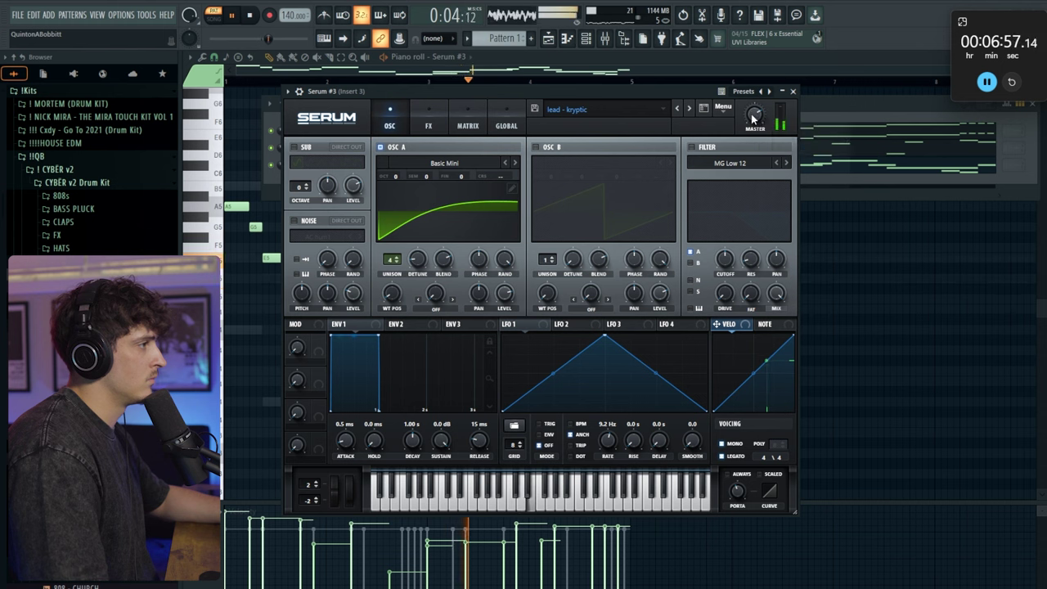
{"action": "left_click", "coordinate": [792, 91]}
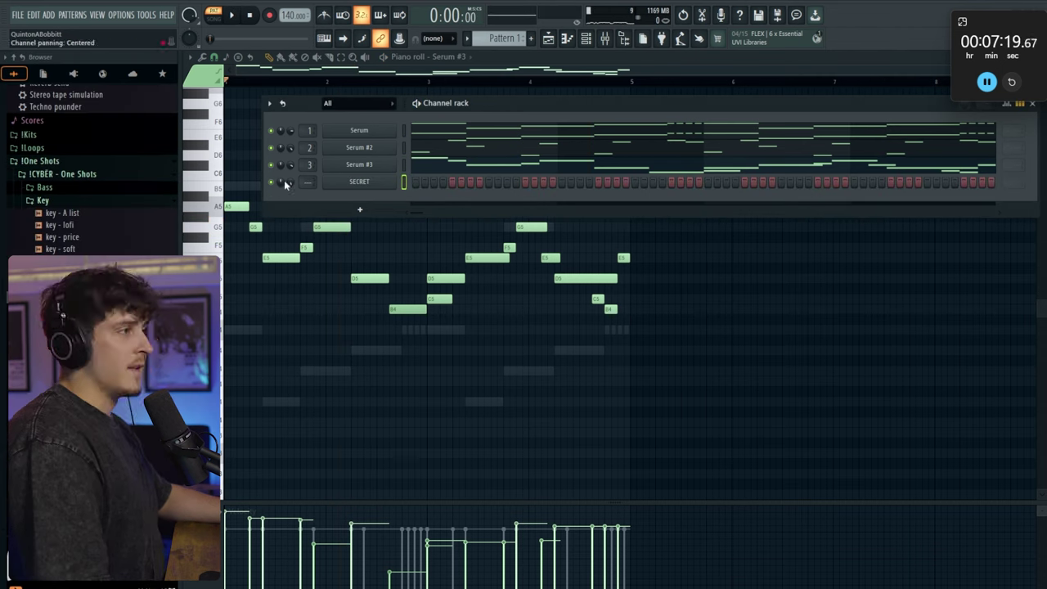
Add the SECRET one-shot as a channel with a short A4 note at the start of its piano roll
{"action": "left_click", "coordinate": [75, 200]}
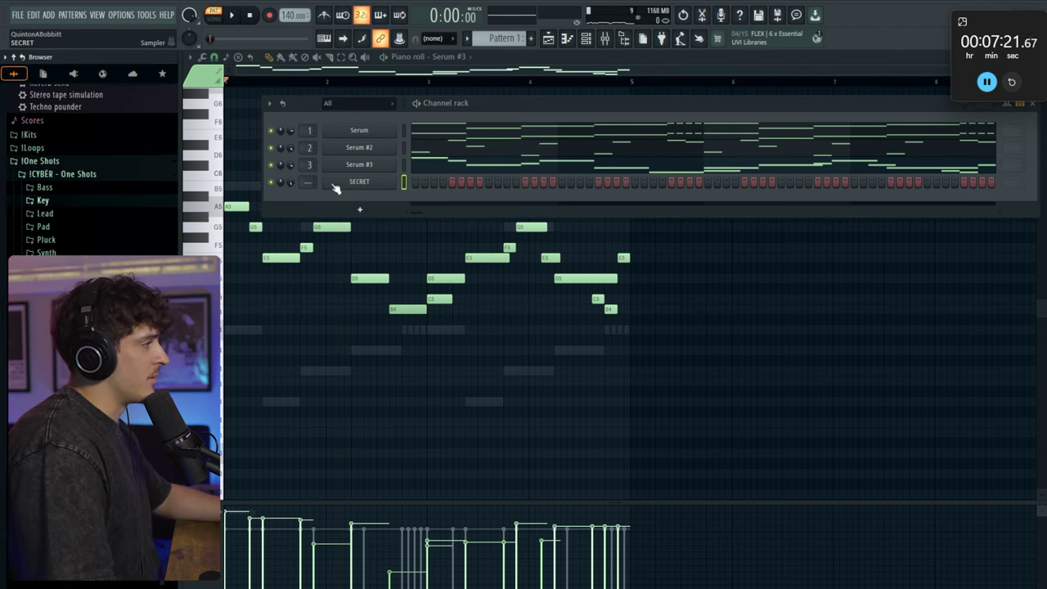
{"action": "right_click", "coordinate": [363, 182]}
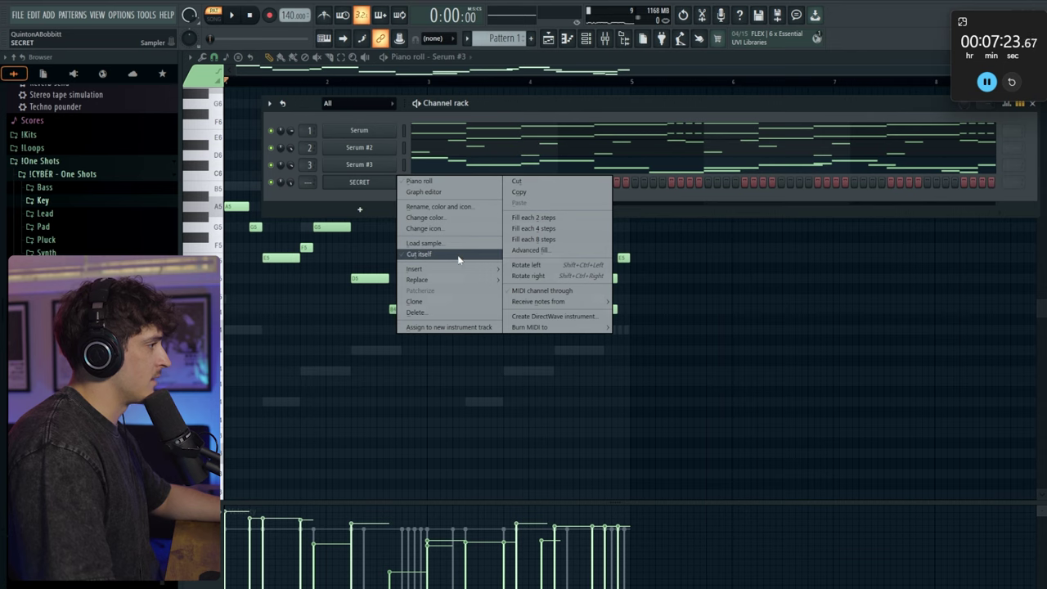
{"action": "left_click", "coordinate": [422, 181]}
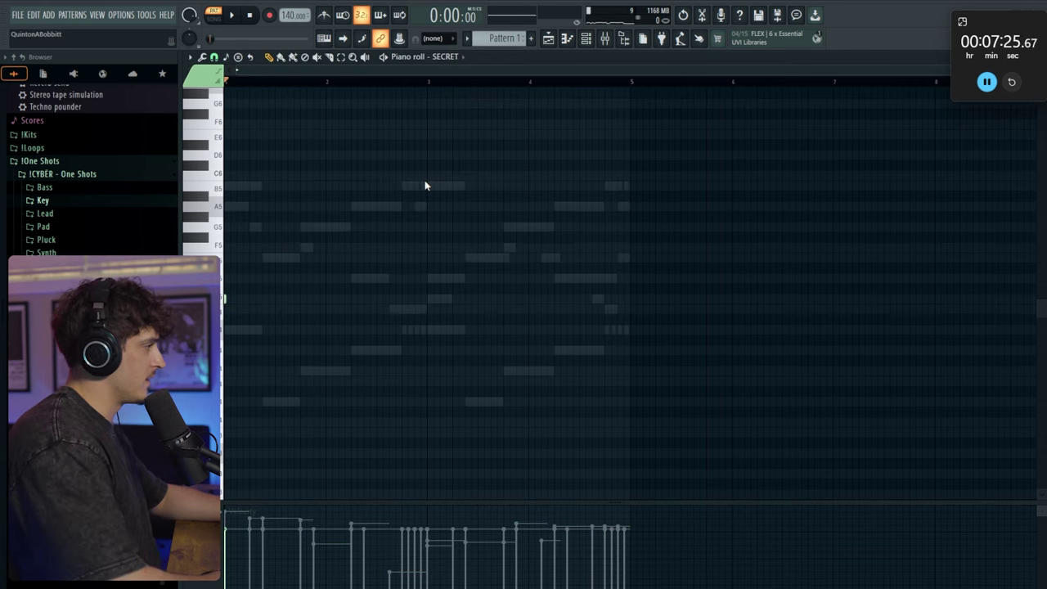
{"action": "key", "text": "space"}
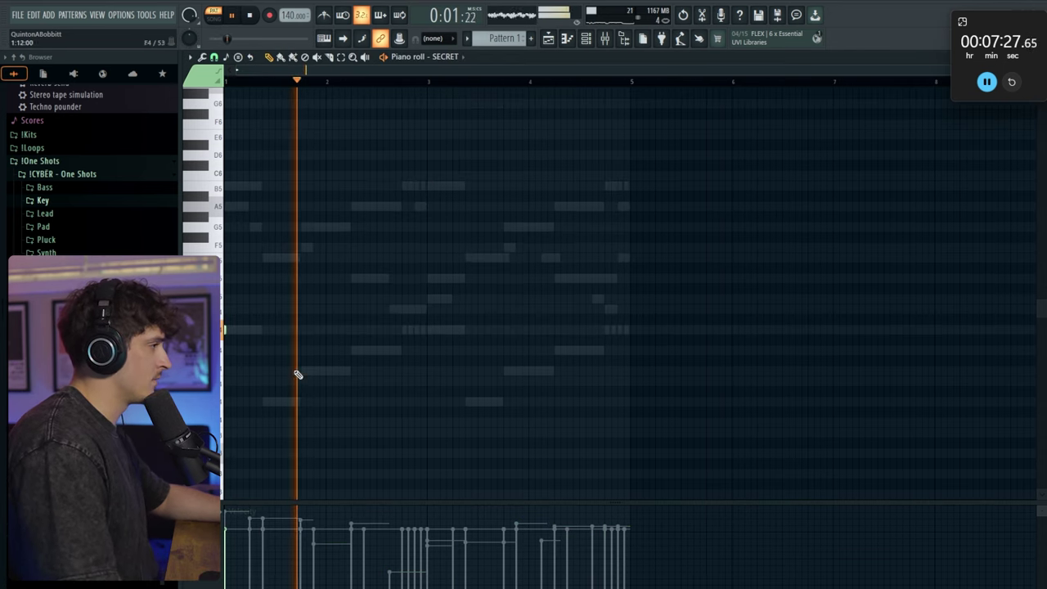
{"action": "left_click", "coordinate": [407, 331]}
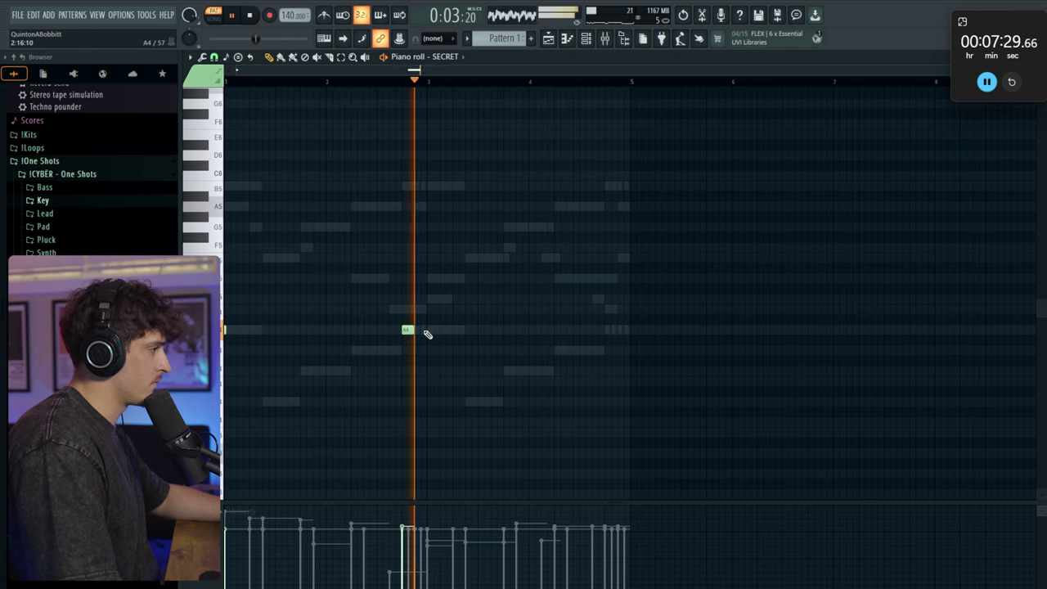
{"action": "right_click", "coordinate": [406, 332]}
{"action": "key", "text": "space"}
{"action": "key", "text": "space"}
{"action": "key", "text": "space"}
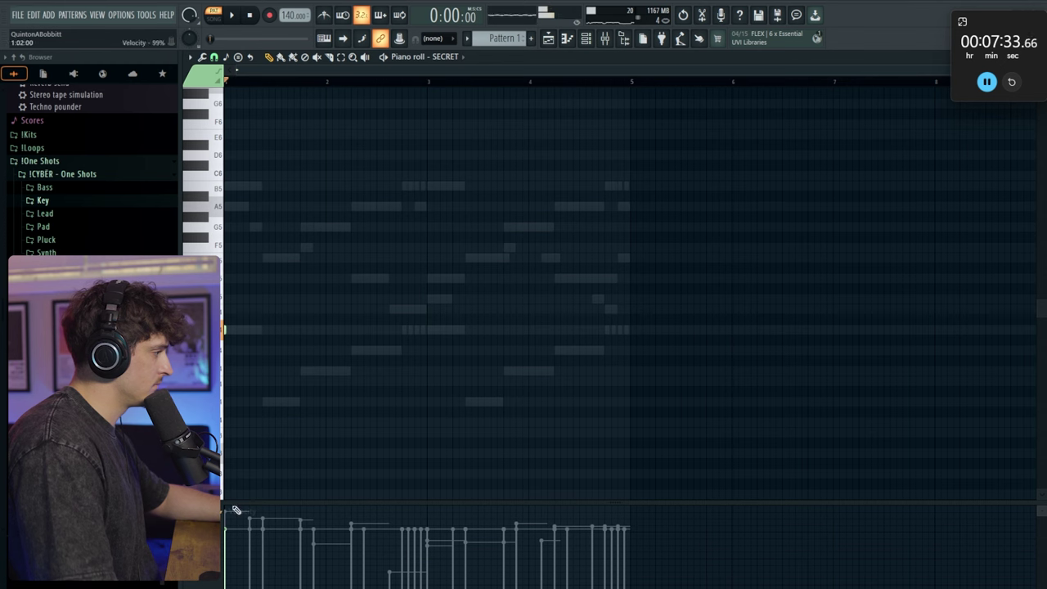
Place five short A4 notes one step apart from late bar 2 to the start of bar 3, with rising velocities on the first four
{"action": "left_click", "coordinate": [402, 331]}
{"action": "scroll", "coordinate": [411, 83], "scroll_direction": "up", "scroll_amount": 5}
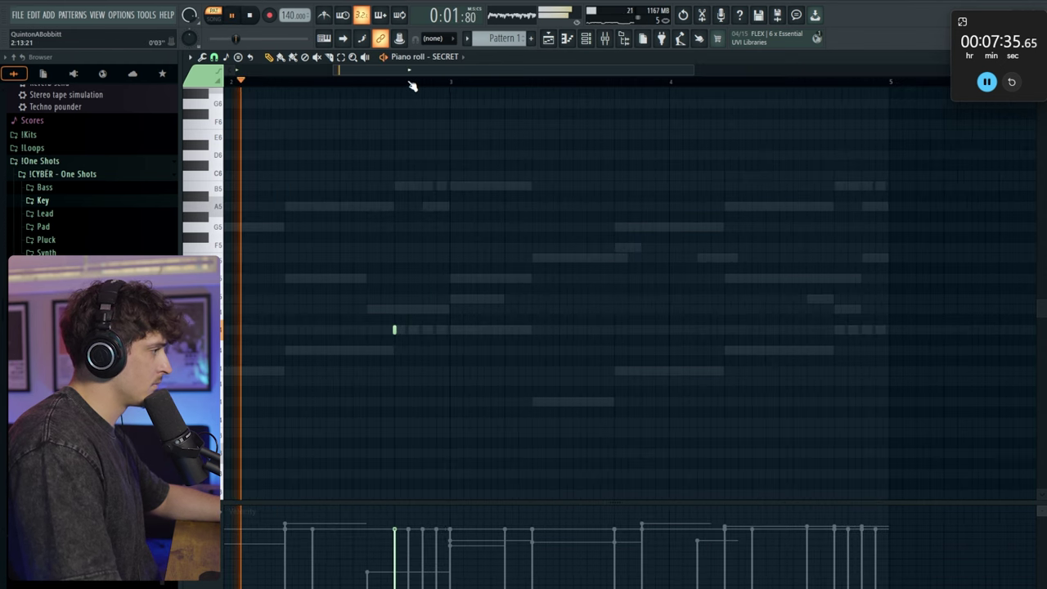
{"action": "left_click", "coordinate": [408, 331]}
{"action": "left_click", "coordinate": [439, 331]}
{"action": "left_click", "coordinate": [469, 331]}
{"action": "key", "text": "space"}
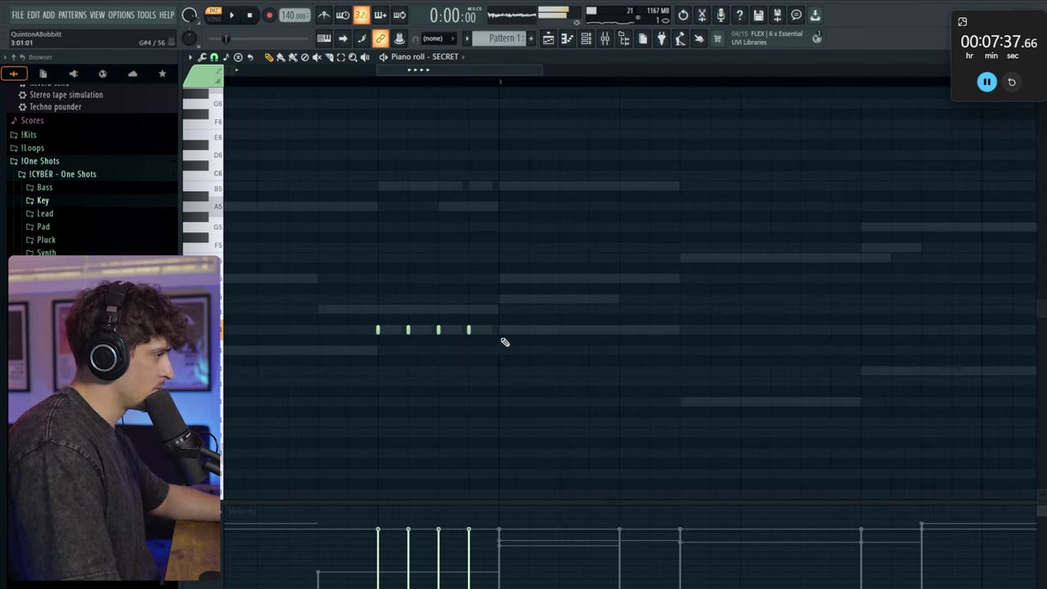
{"action": "left_click_drag", "start_coordinate": [483, 340], "coordinate": [347, 319]}
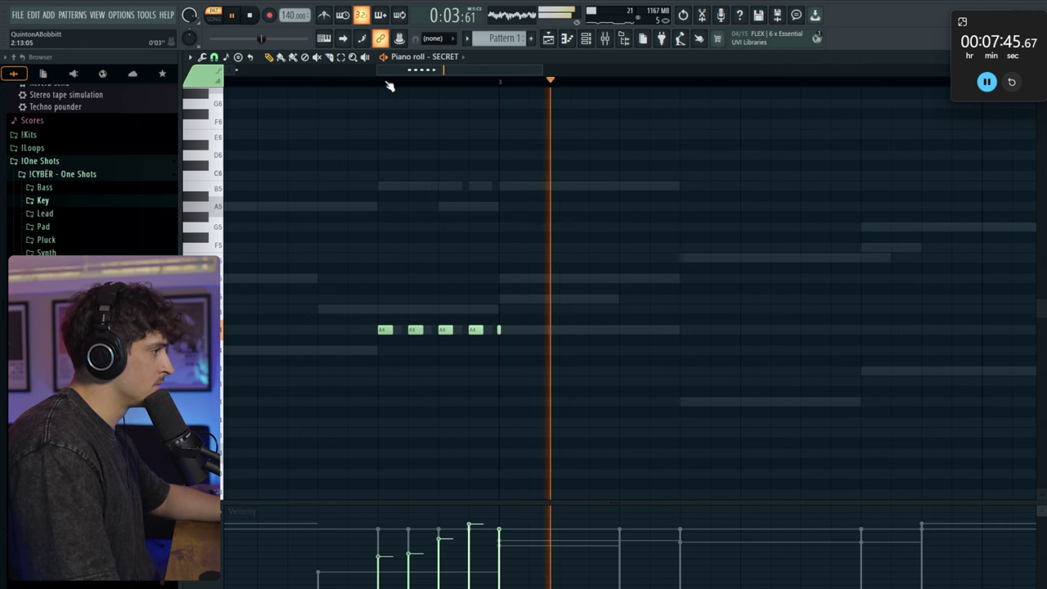
Add a short D5 note midway through bar 4 and route the SECRET channel to mixer insert 4
{"action": "scroll", "coordinate": [391, 84], "scroll_direction": "down", "scroll_amount": 4}
{"action": "left_click", "coordinate": [580, 278]}
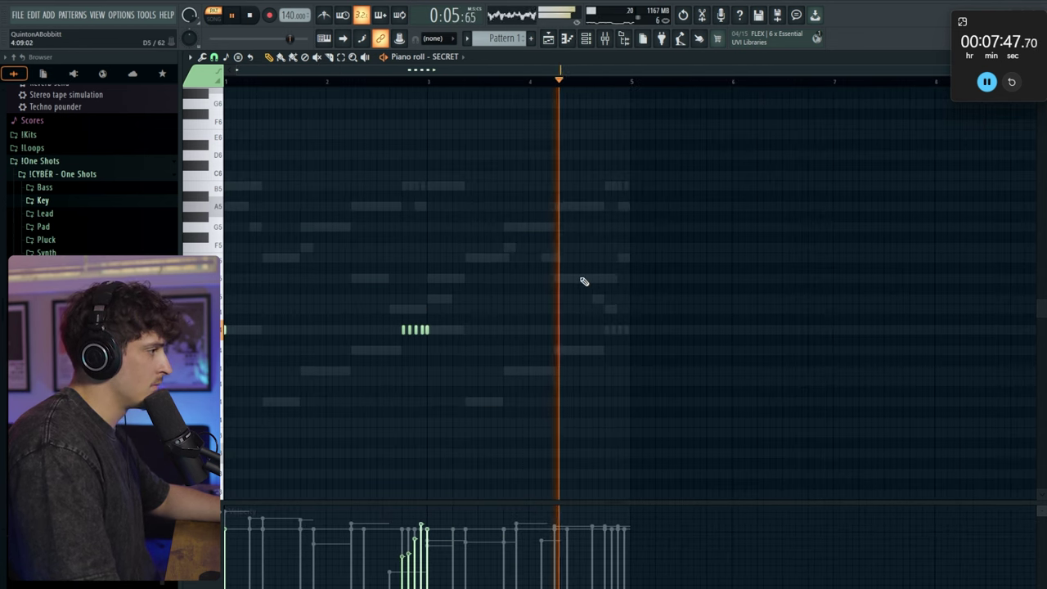
{"action": "left_click_drag", "start_coordinate": [578, 529], "coordinate": [617, 529]}
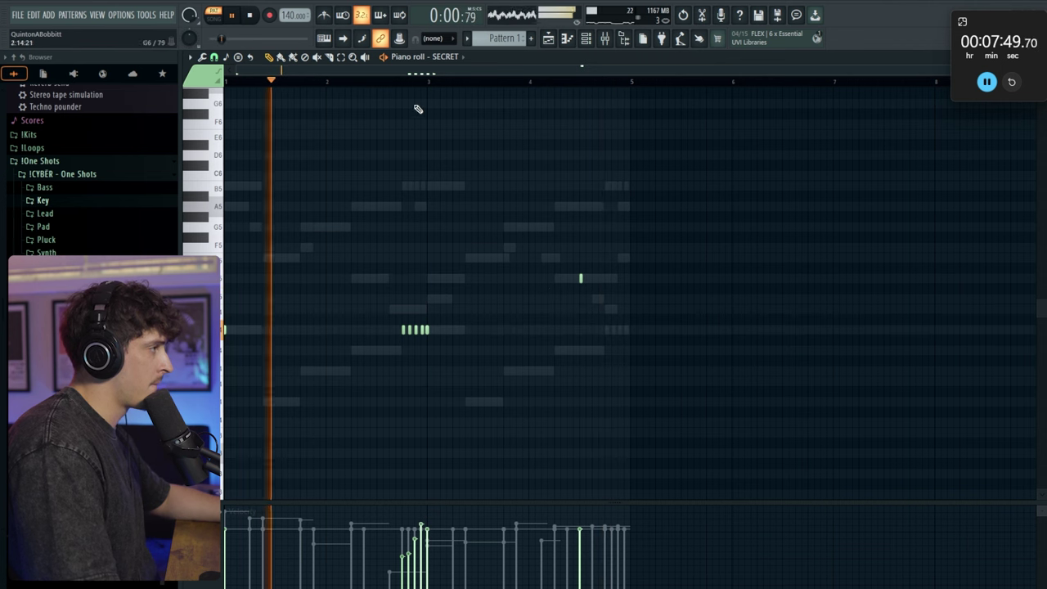
{"action": "left_click", "coordinate": [587, 39]}
{"action": "left_click_drag", "start_coordinate": [309, 183], "coordinate": [309, 170]}
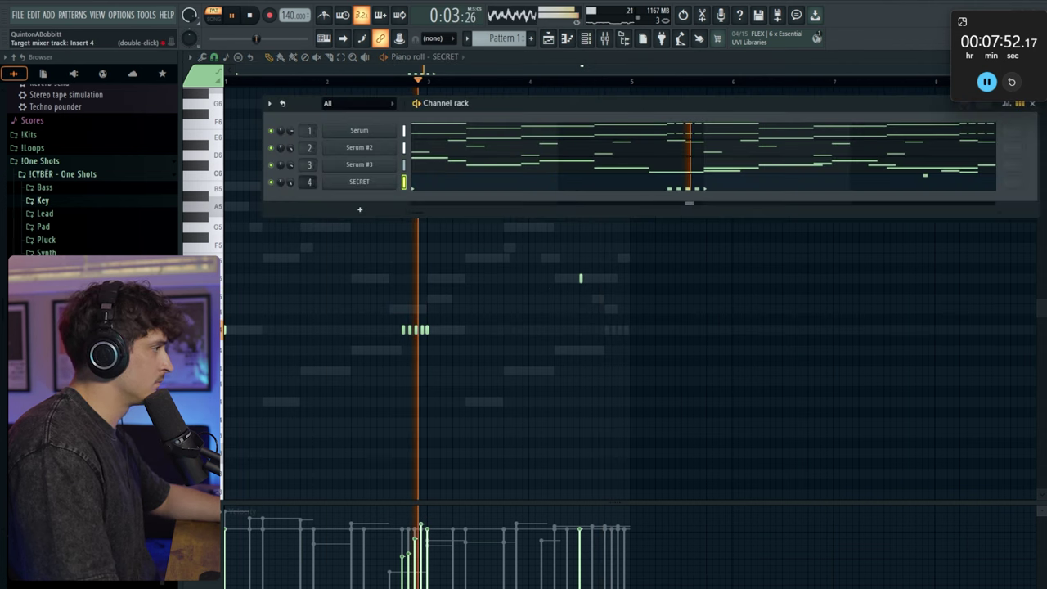
Add the 808 - ROCKSTAR sample from the CYBER - Drum Kit folder as a new channel
{"action": "left_click", "coordinate": [359, 211]}
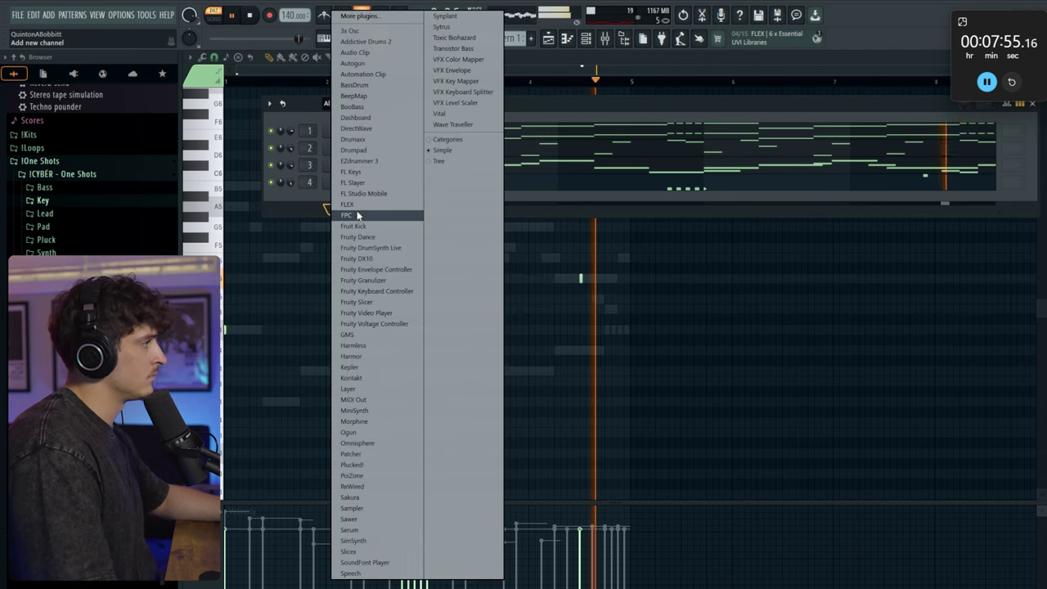
{"action": "left_click", "coordinate": [287, 215]}
{"action": "left_click", "coordinate": [39, 136]}
{"action": "left_click", "coordinate": [61, 157]}
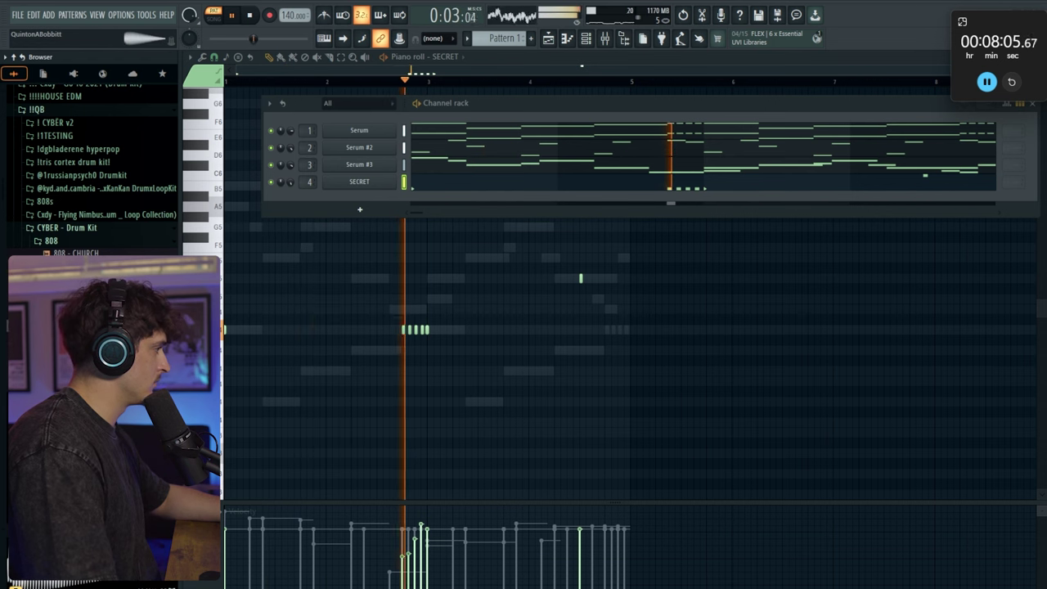
{"action": "left_click_drag", "start_coordinate": [90, 327], "coordinate": [290, 181]}
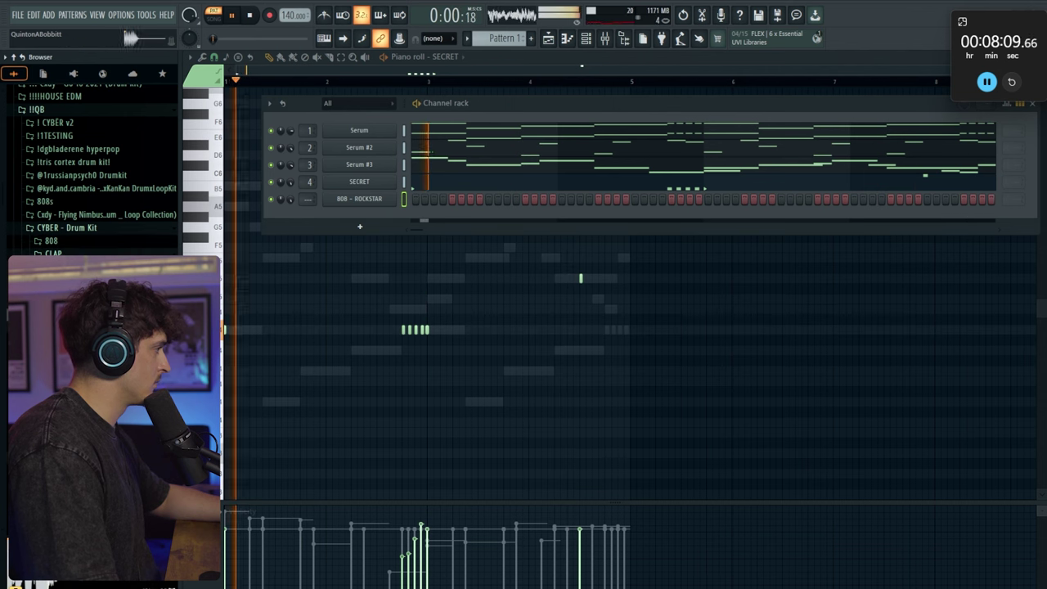
Add the clap - division sample as a channel with a hit on the ninth step of each bar
{"action": "left_click_drag", "start_coordinate": [127, 36], "coordinate": [352, 220]}
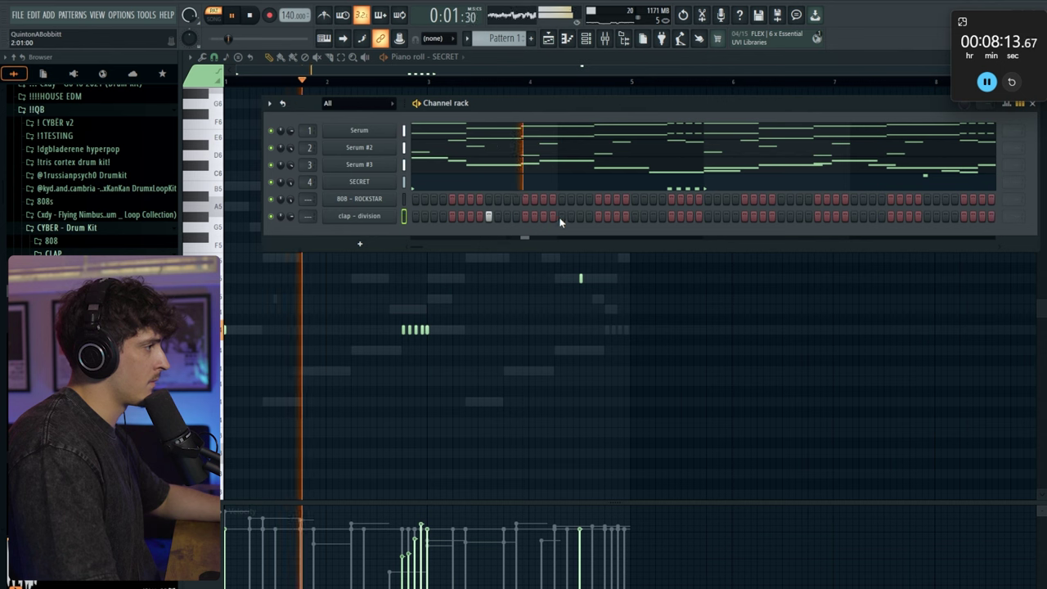
{"action": "left_click", "coordinate": [781, 216]}
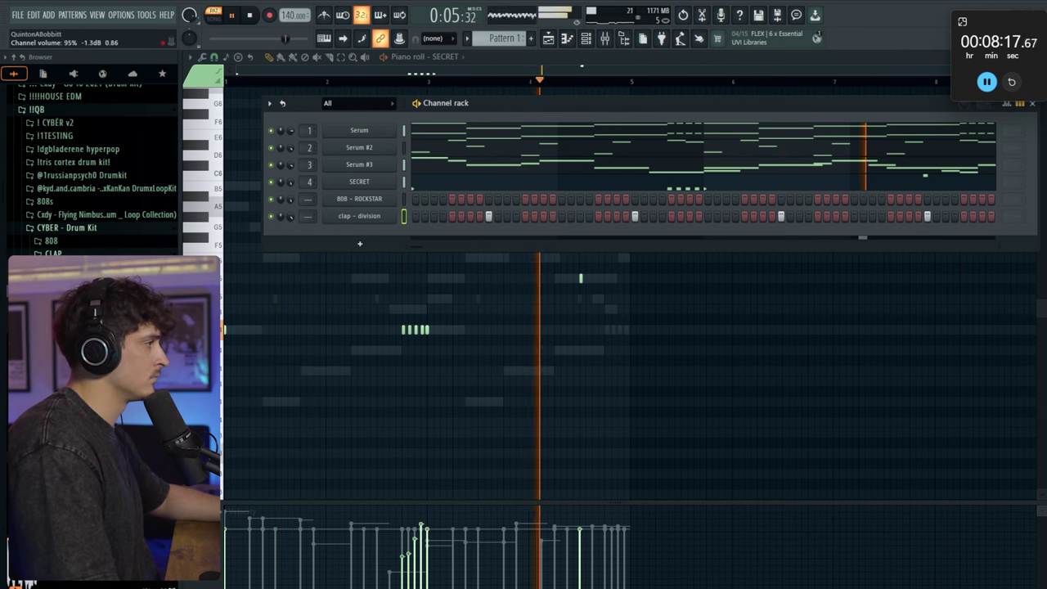
{"action": "left_click_drag", "start_coordinate": [522, 111], "coordinate": [500, 108]}
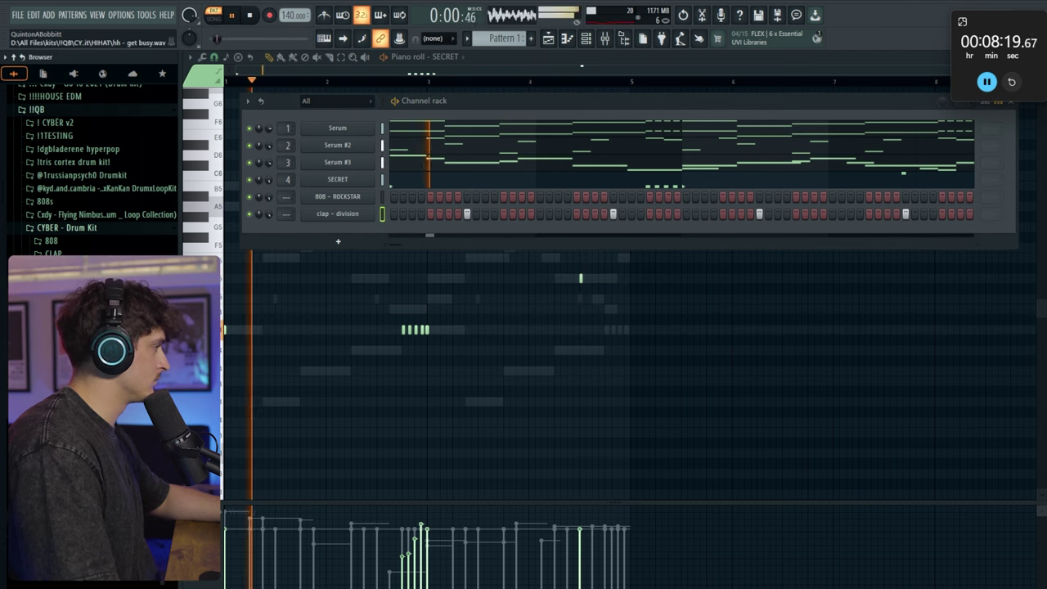
Add a hi-hat channel filled each 2 steps with extra hits in between, and swap its sample to hh - twizzy
{"action": "left_click_drag", "start_coordinate": [77, 343], "coordinate": [336, 243]}
{"action": "right_click", "coordinate": [374, 229]}
{"action": "left_click", "coordinate": [498, 267]}
{"action": "left_click", "coordinate": [403, 232]}
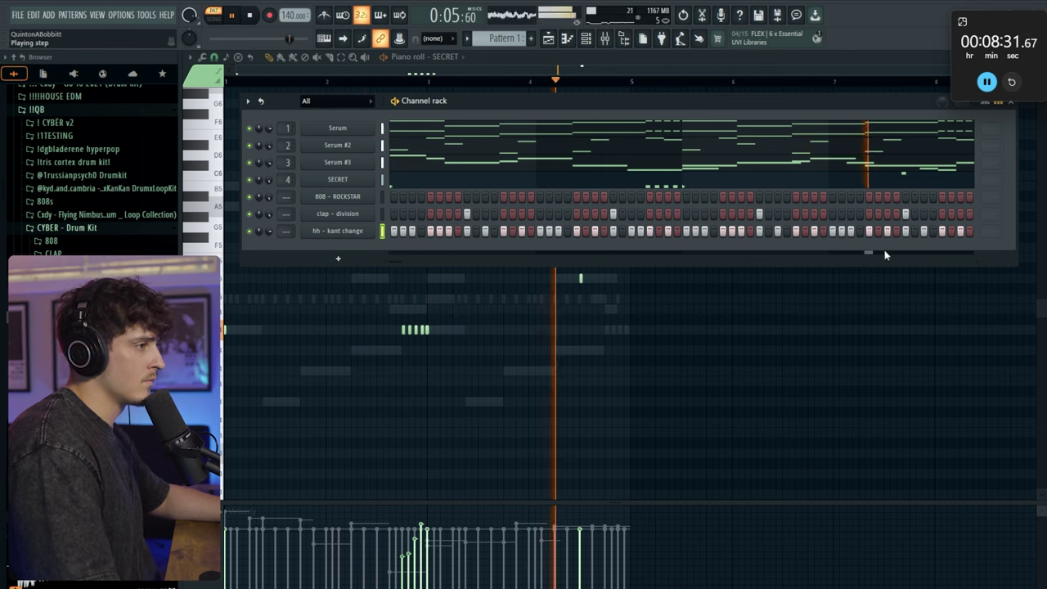
{"action": "key", "text": "space"}
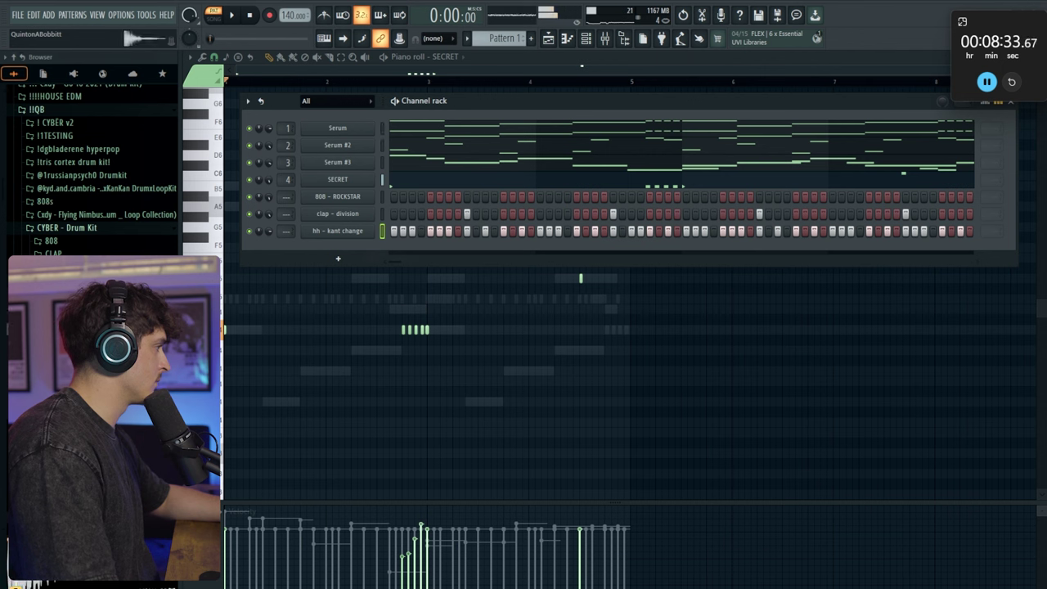
{"action": "key", "text": "space"}
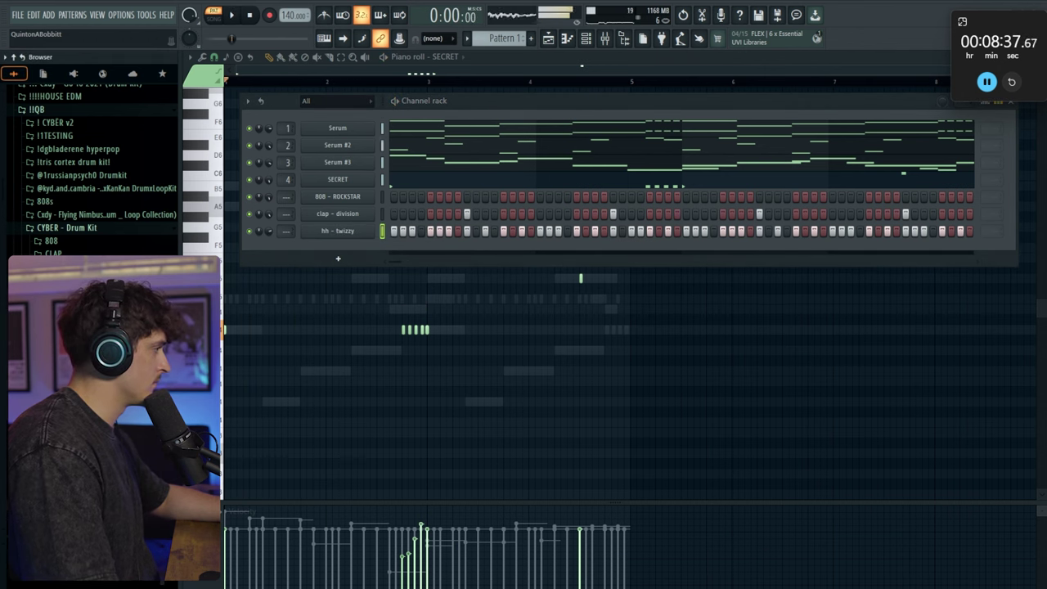
Add the act like - oh sample as a channel and fill it each 8 steps
{"action": "left_click_drag", "start_coordinate": [354, 259], "coordinate": [356, 260]}
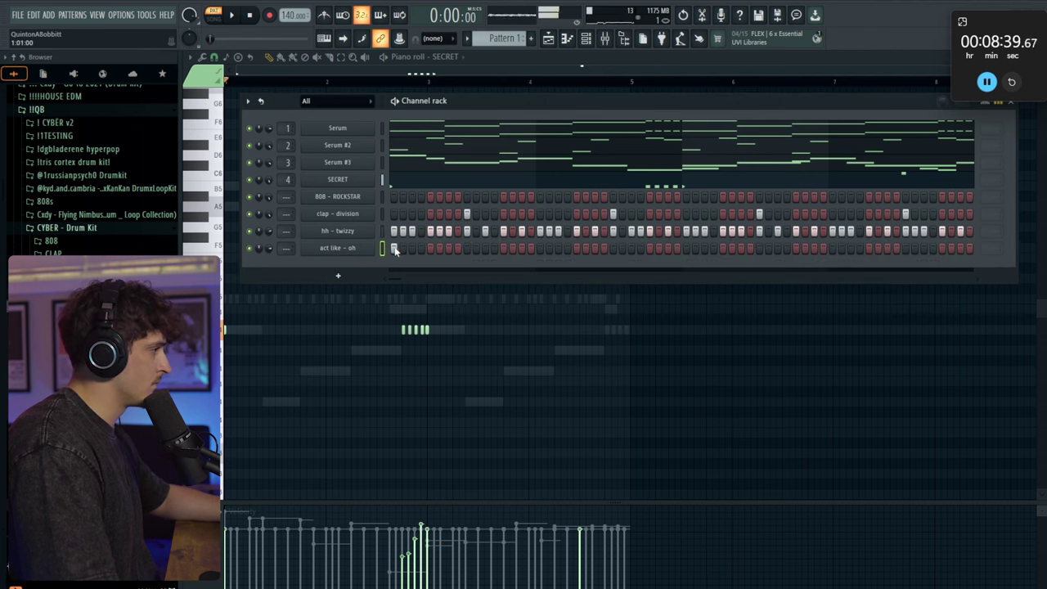
{"action": "key", "text": "space"}
{"action": "right_click", "coordinate": [345, 250]}
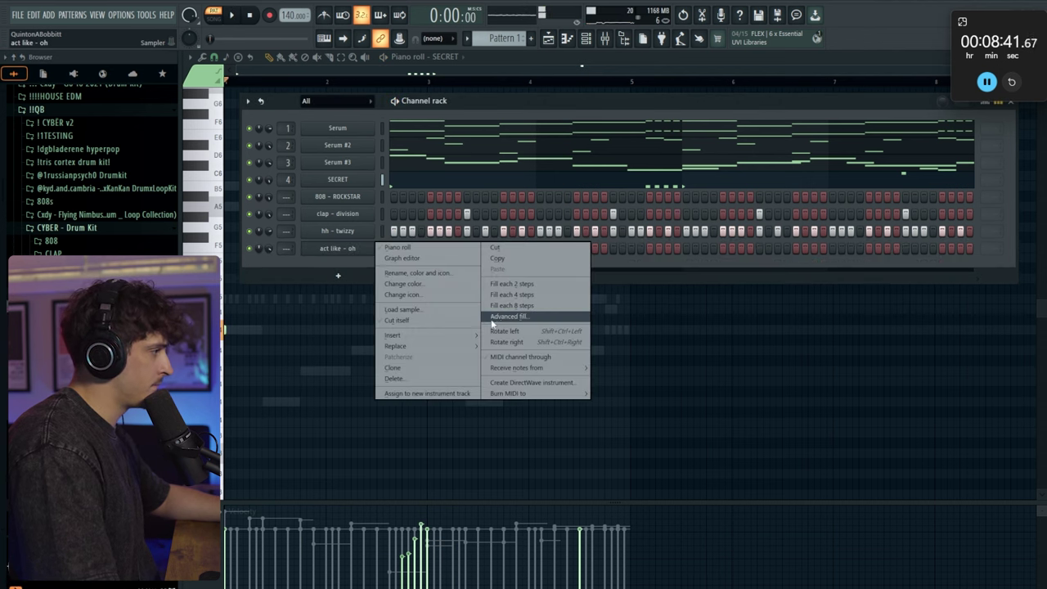
{"action": "left_click", "coordinate": [508, 306]}
{"action": "key", "text": "space"}
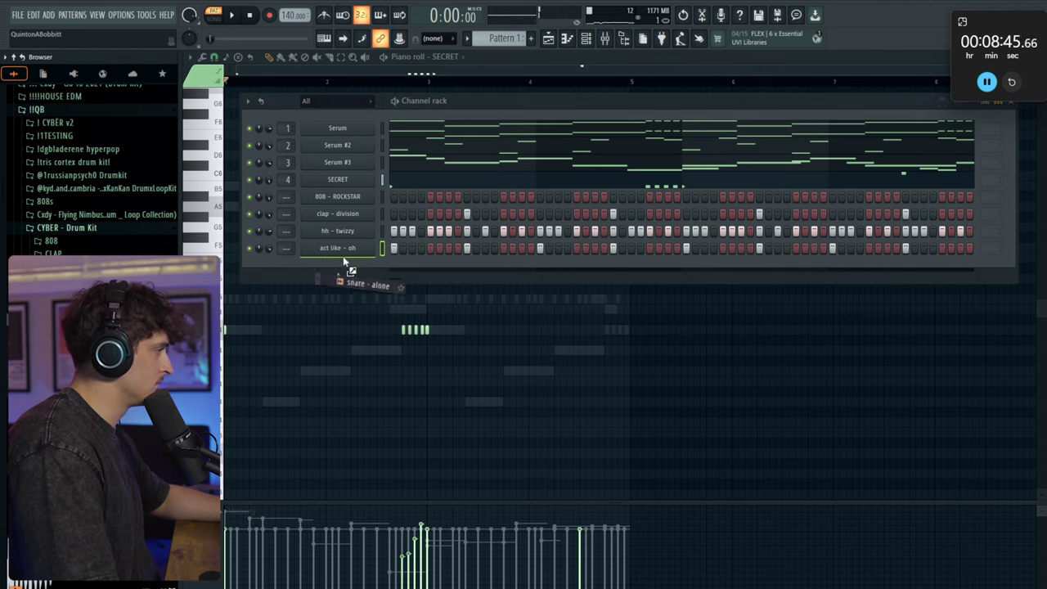
Add snare - alone with hits on steps 27 and 51, and snare - death with hits on steps 15, 16, 57, 58 and 63
{"action": "left_click_drag", "start_coordinate": [344, 261], "coordinate": [344, 262]}
{"action": "left_click_drag", "start_coordinate": [81, 393], "coordinate": [327, 284]}
{"action": "key", "text": "space"}
{"action": "left_click", "coordinate": [521, 283]}
{"action": "left_click", "coordinate": [530, 283]}
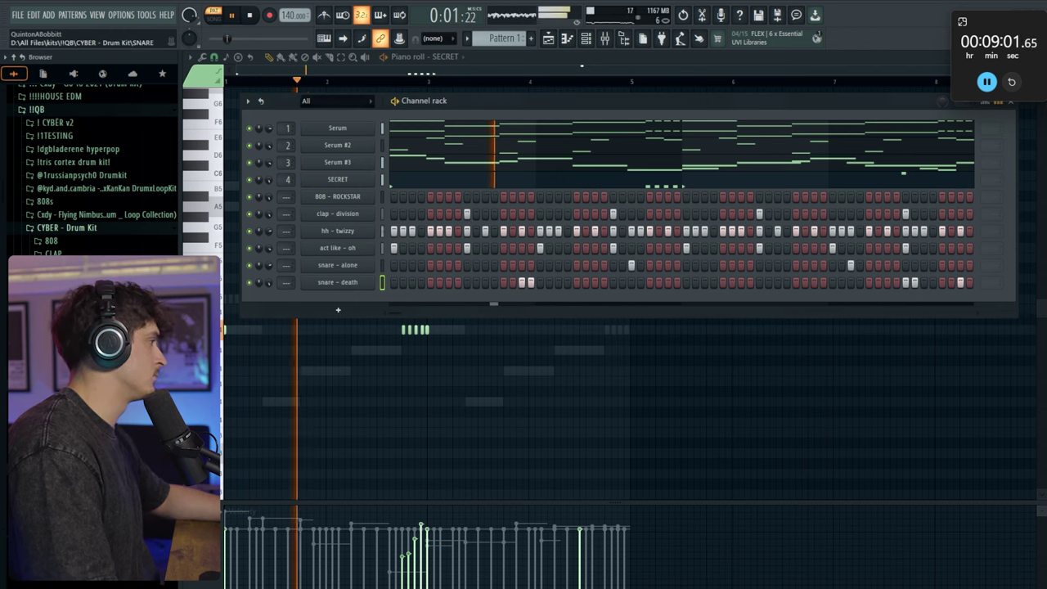
Set the 808 - ROCKSTAR channel to cut itself, add a hit on its first step and open its piano roll
{"action": "left_click", "coordinate": [70, 243]}
{"action": "left_click", "coordinate": [74, 244]}
{"action": "right_click", "coordinate": [337, 199]}
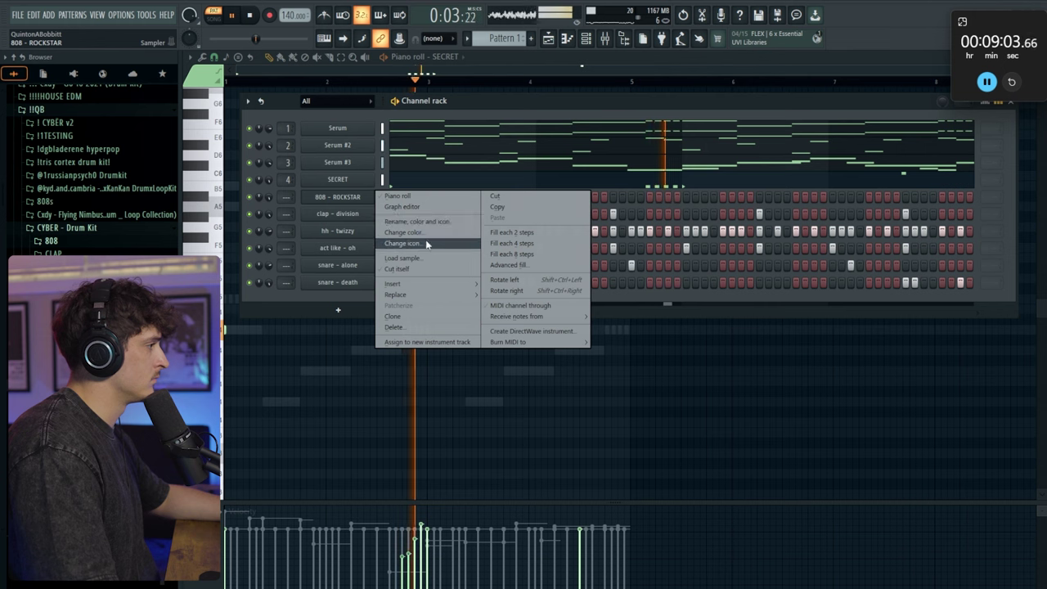
{"action": "left_click", "coordinate": [405, 269]}
{"action": "left_click", "coordinate": [394, 198]}
{"action": "right_click", "coordinate": [373, 194]}
{"action": "left_click", "coordinate": [391, 199]}
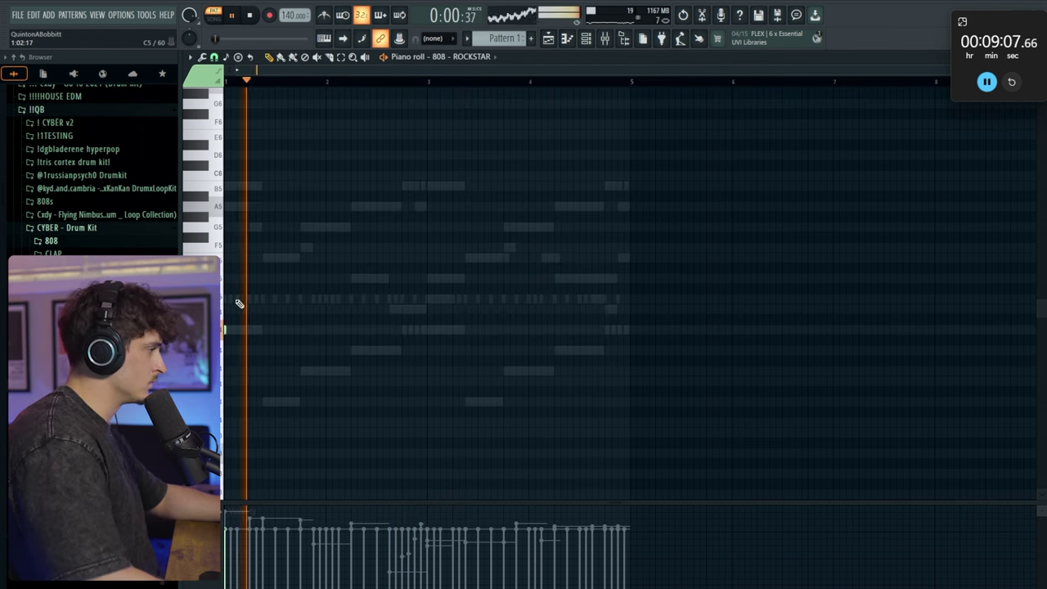
Add 808 notes D5, F5, G5 and B4 after the opening A5, starting each one at a chord change in bars 1 and 2
{"action": "left_click", "coordinate": [264, 401]}
{"action": "left_click", "coordinate": [301, 371]}
{"action": "left_click", "coordinate": [351, 350]}
{"action": "left_click", "coordinate": [391, 310]}
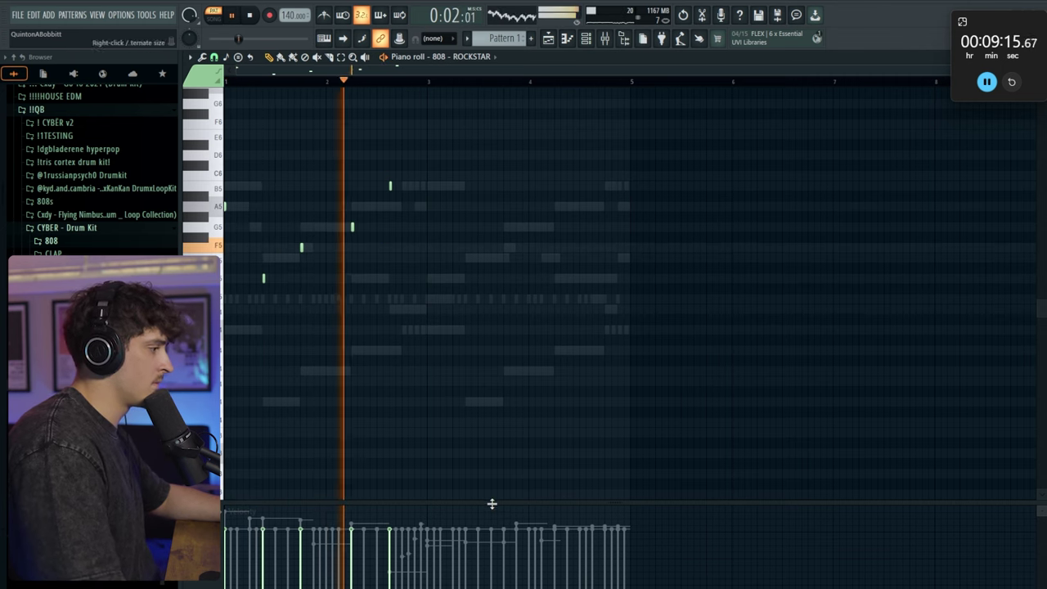
{"action": "left_click_drag", "start_coordinate": [491, 503], "coordinate": [494, 491]}
{"action": "left_click_drag", "start_coordinate": [401, 188], "coordinate": [316, 183]}
{"action": "key", "text": "ctrl+Down"}
{"action": "left_click", "coordinate": [436, 348], "text": "ctrl"}
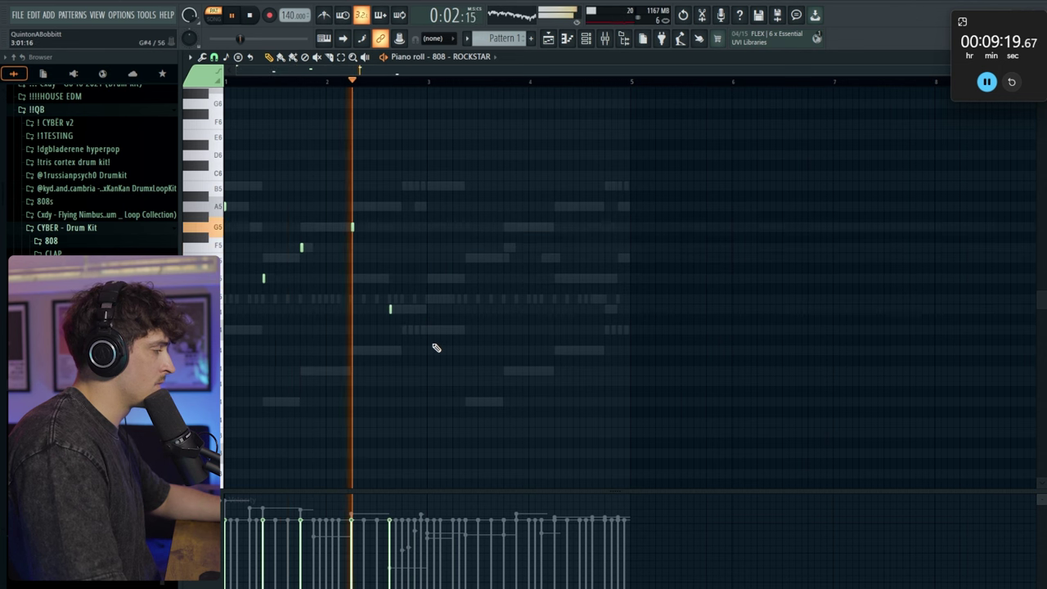
Duplicate the five 808 notes so the copy starts at bar 3, and lengthen all notes so each reaches the next one
{"action": "key", "text": "ctrl+b"}
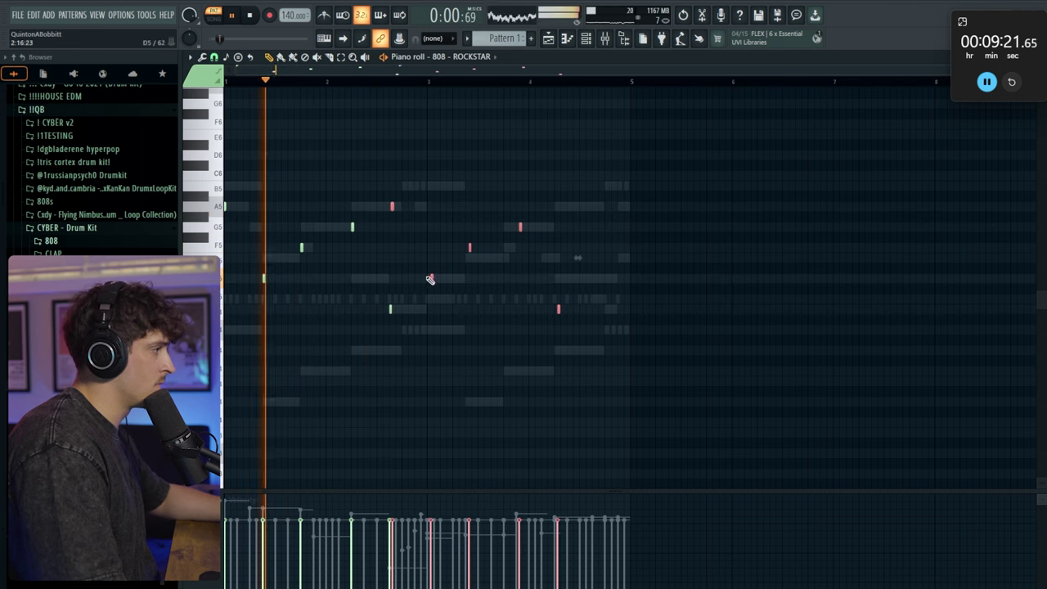
{"action": "left_click_drag", "start_coordinate": [391, 207], "coordinate": [426, 215]}
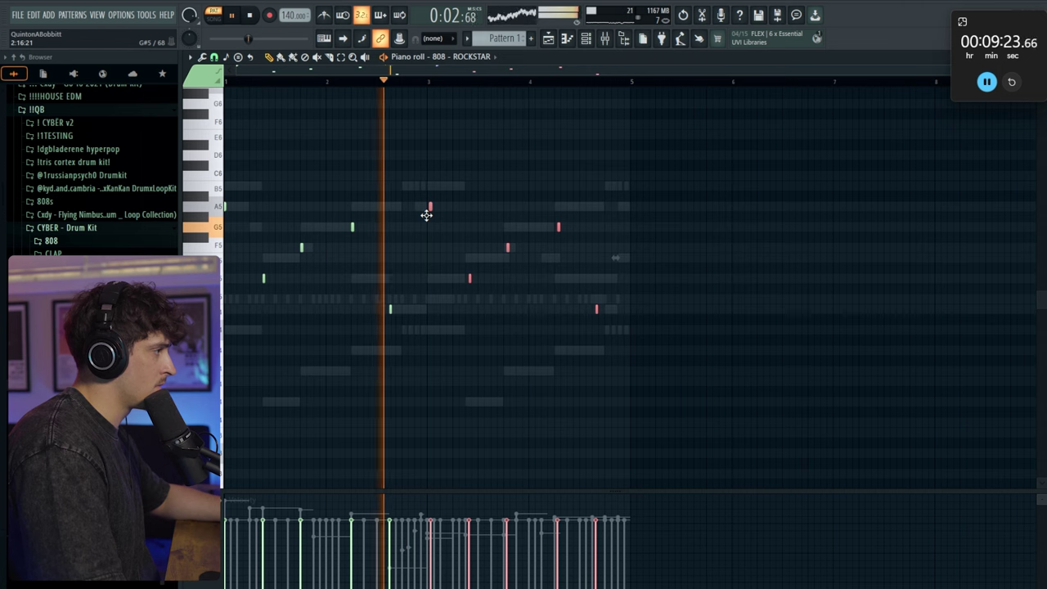
{"action": "key", "text": "space"}
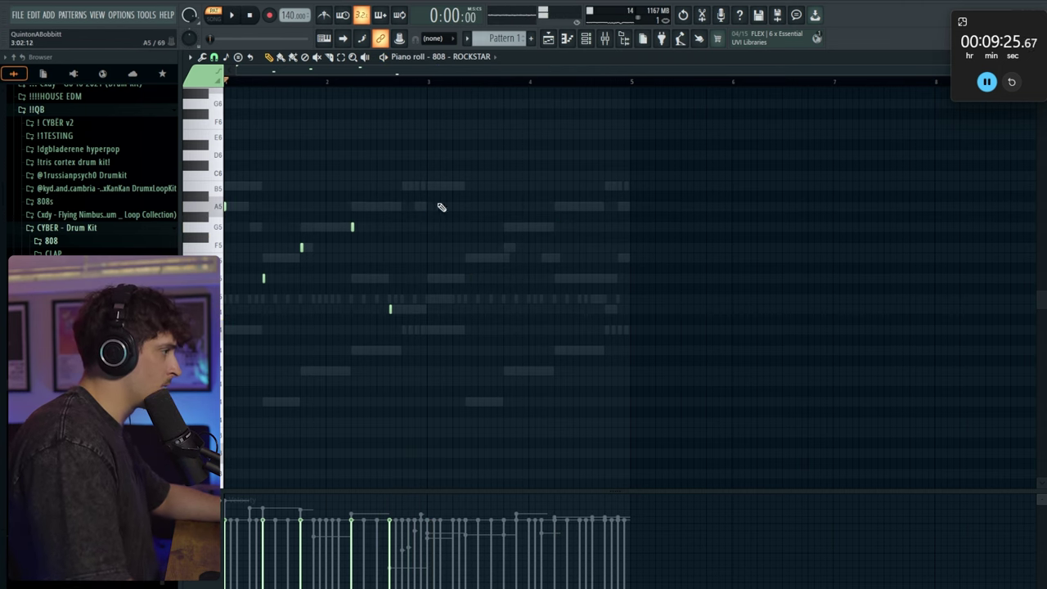
{"action": "key", "text": "ctrl+l"}
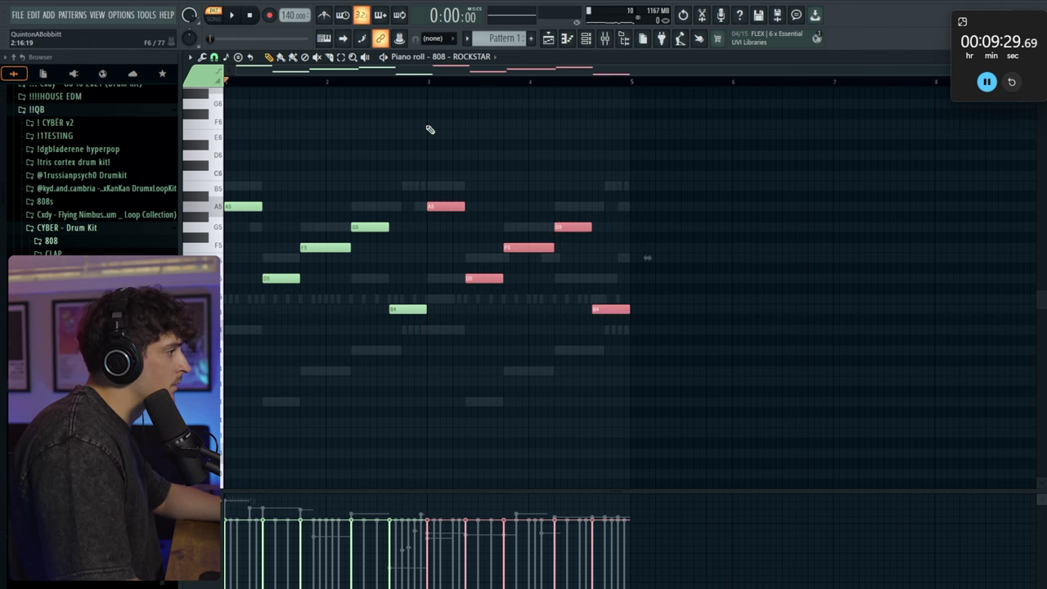
Inspect the sampler settings of the 808 - ROCKSTAR channel during playback
{"action": "left_click", "coordinate": [605, 39]}
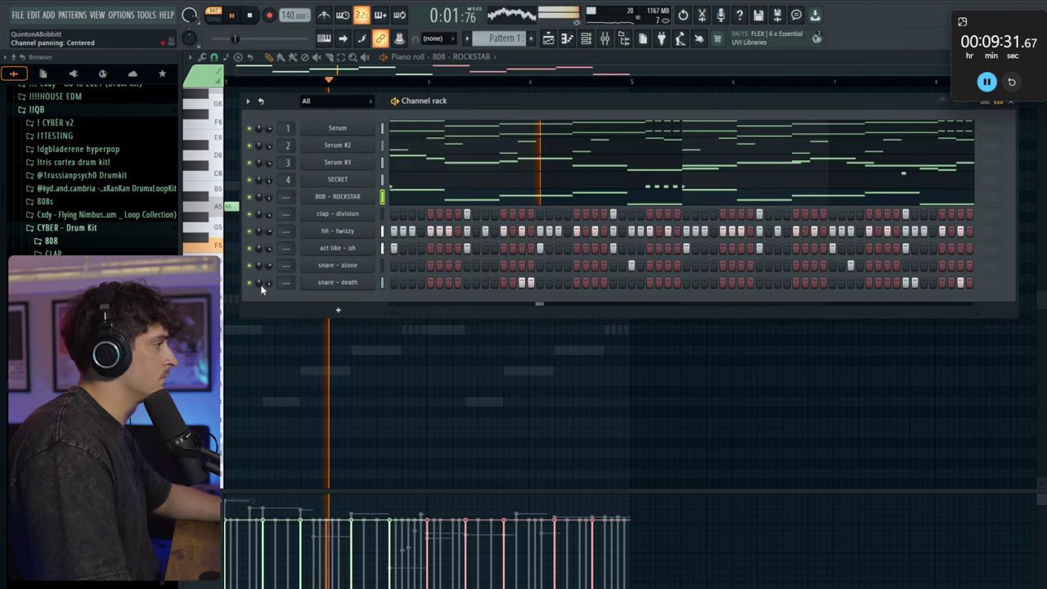
{"action": "left_click", "coordinate": [342, 201]}
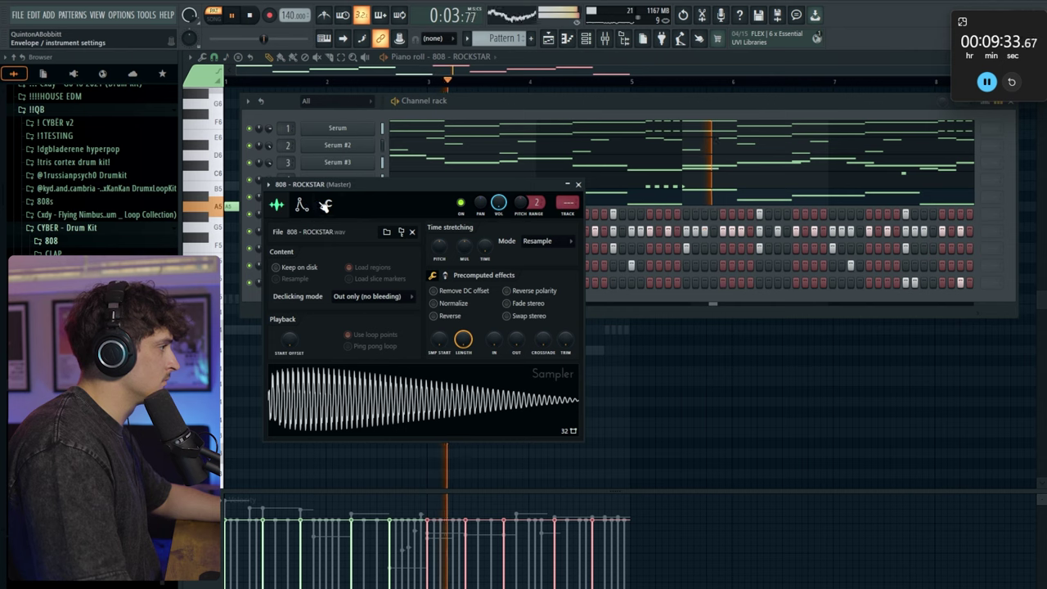
{"action": "left_click", "coordinate": [578, 184]}
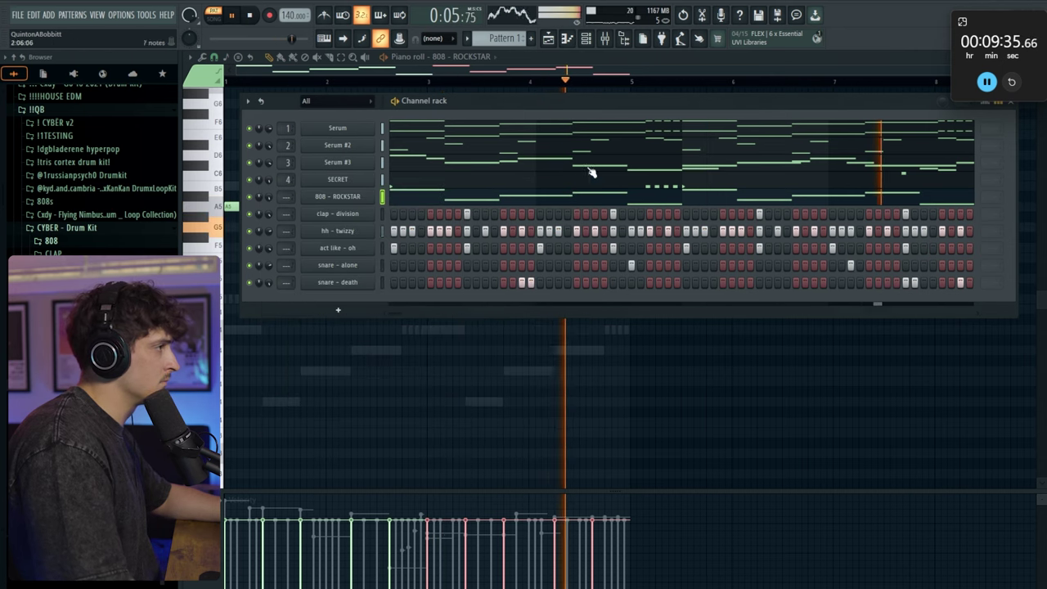
Transpose the Serum, Serum #2, Serum #3 and SECRET channels down three semitones and play the pattern
{"action": "key", "text": "F9"}
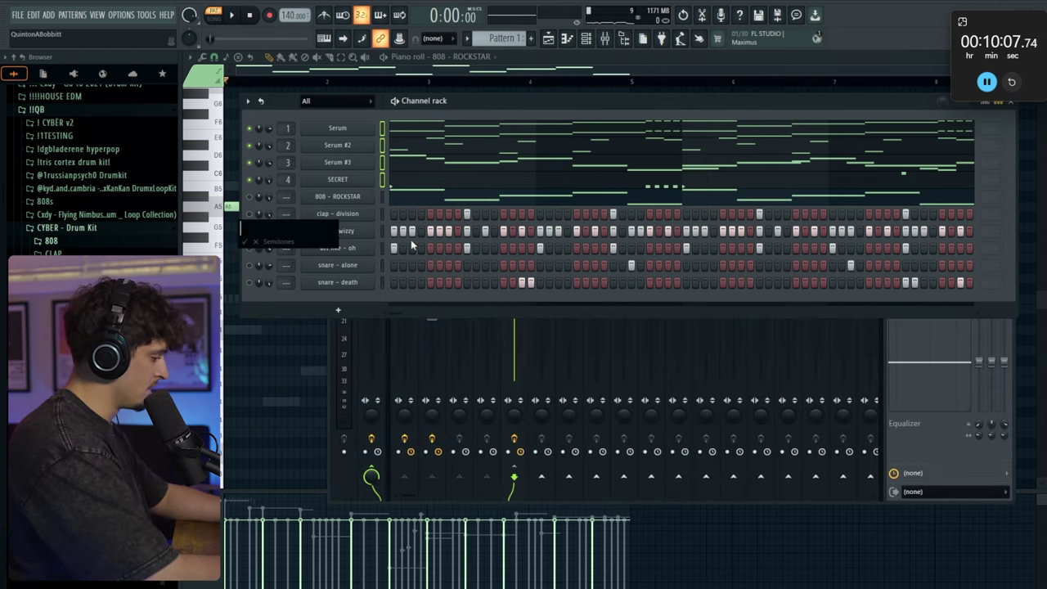
{"action": "key", "text": "Return"}
{"action": "key", "text": "space"}
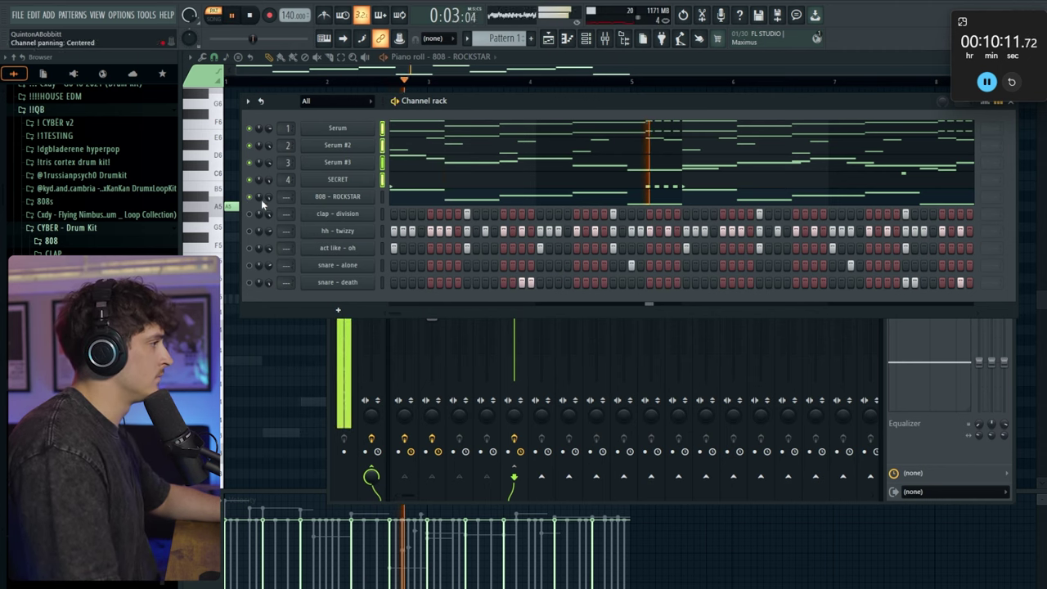
Lower all 808 - ROCKSTAR notes by three semitones to match the transposed melodic channels
{"action": "key", "text": "space"}
{"action": "key", "text": "F5"}
{"action": "left_click", "coordinate": [422, 203]}
{"action": "key", "text": "space"}
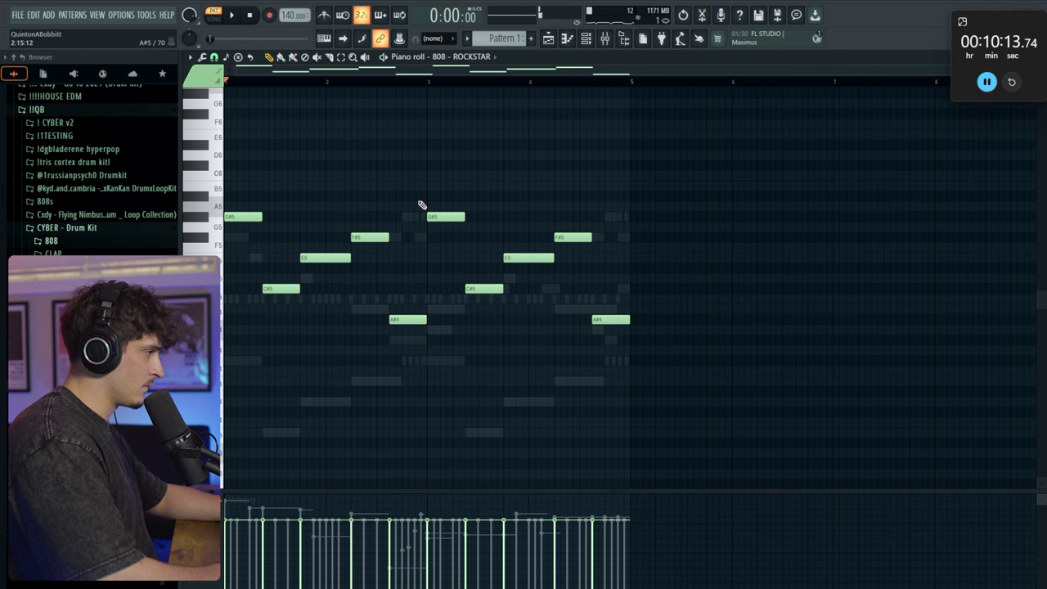
Transpose the three Serum channels, SECRET and 808 - ROCKSTAR down another two semitones
{"action": "left_click", "coordinate": [586, 39]}
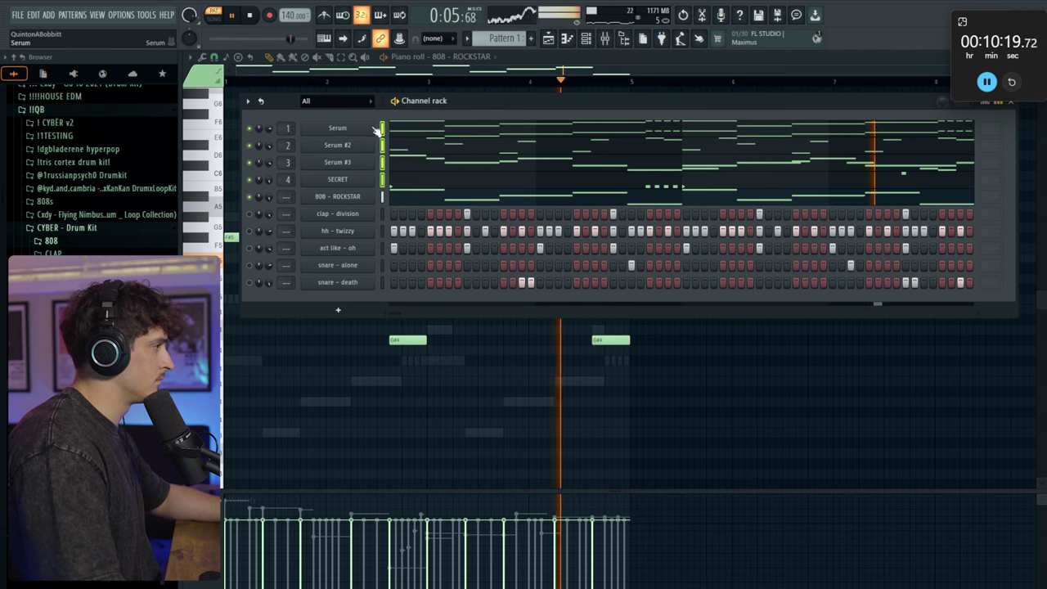
{"action": "left_click", "coordinate": [248, 101]}
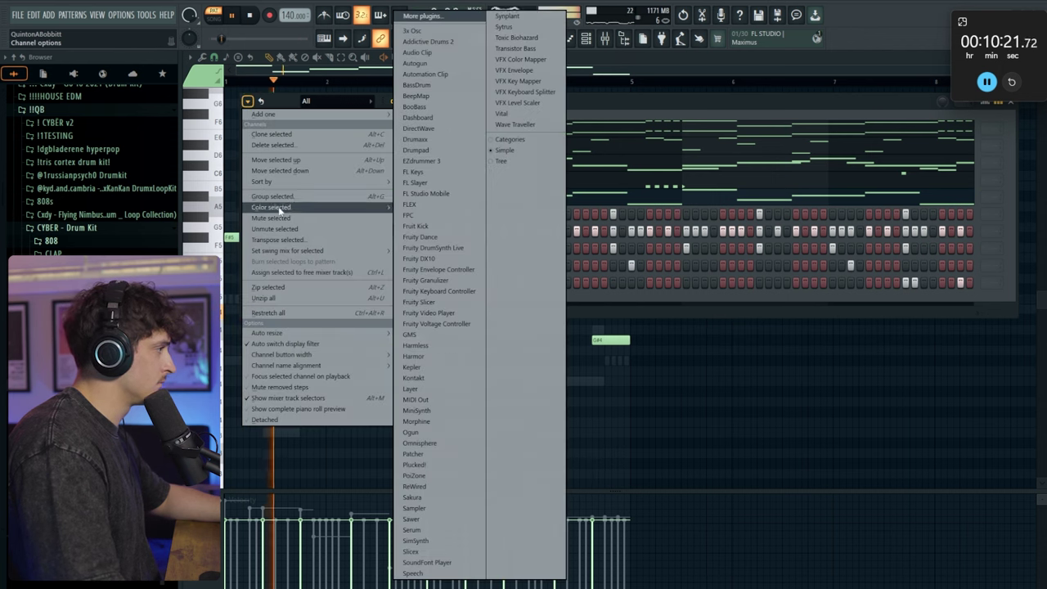
{"action": "key", "text": "Escape"}
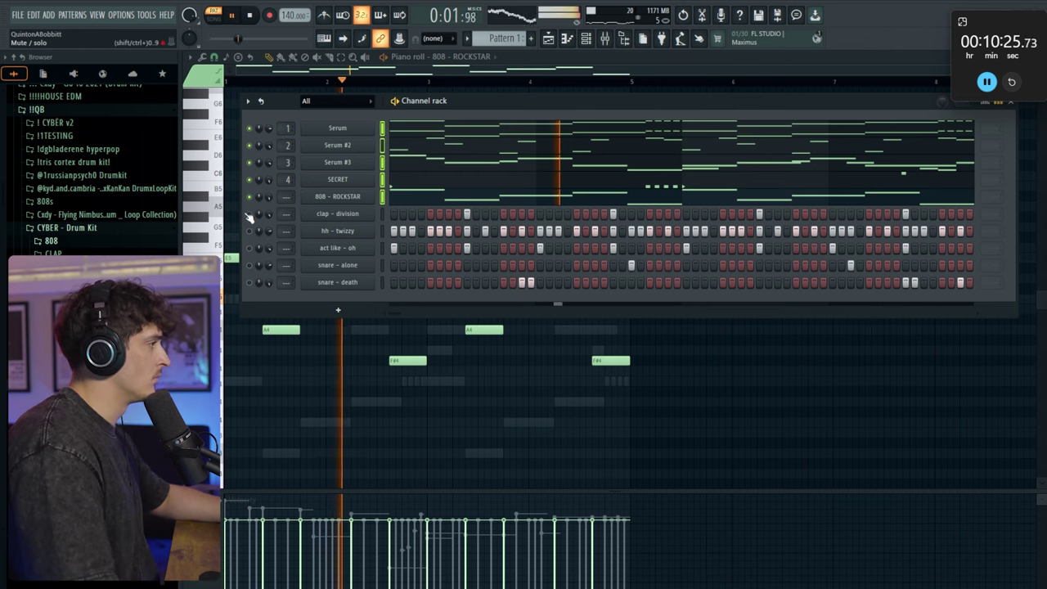
Set the 808 - ROCKSTAR volume multiplier to 120%, unmute the drums and thin act like - oh to one hit every 16 steps
{"action": "left_click", "coordinate": [338, 196]}
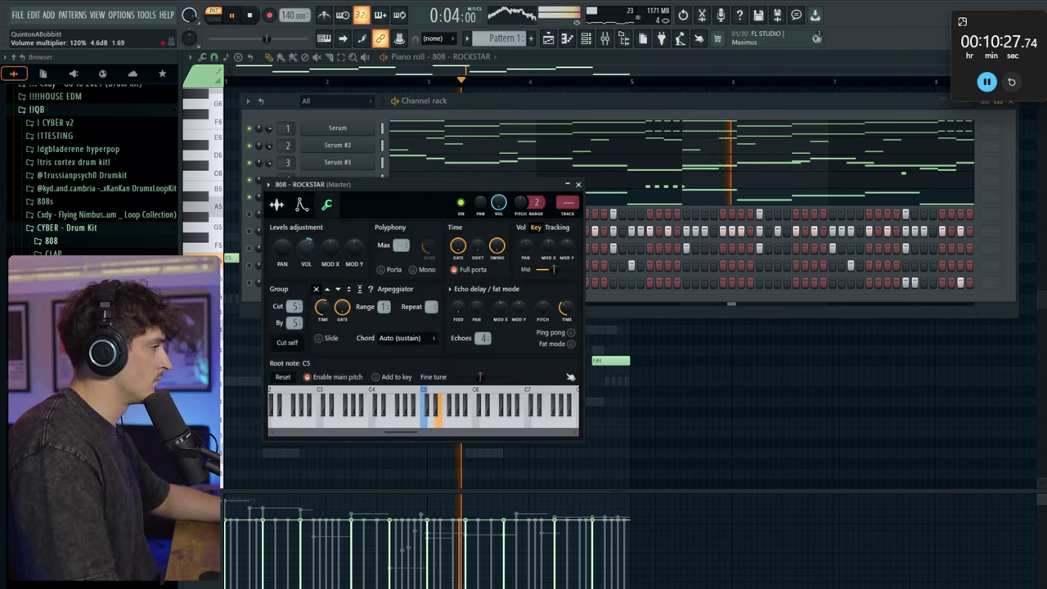
{"action": "left_click", "coordinate": [579, 184]}
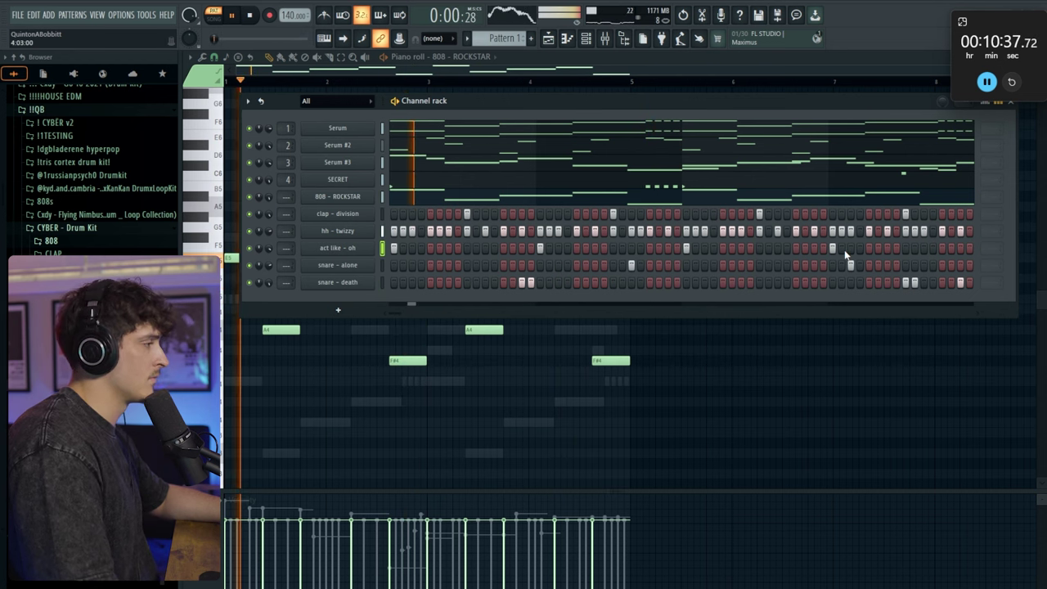
Add KICK - MERP from the CYBER v2 kit above the 808, with hits on steps 1, 7, 11, 13, 21 and 27, repeated from step 33
{"action": "left_click", "coordinate": [90, 228]}
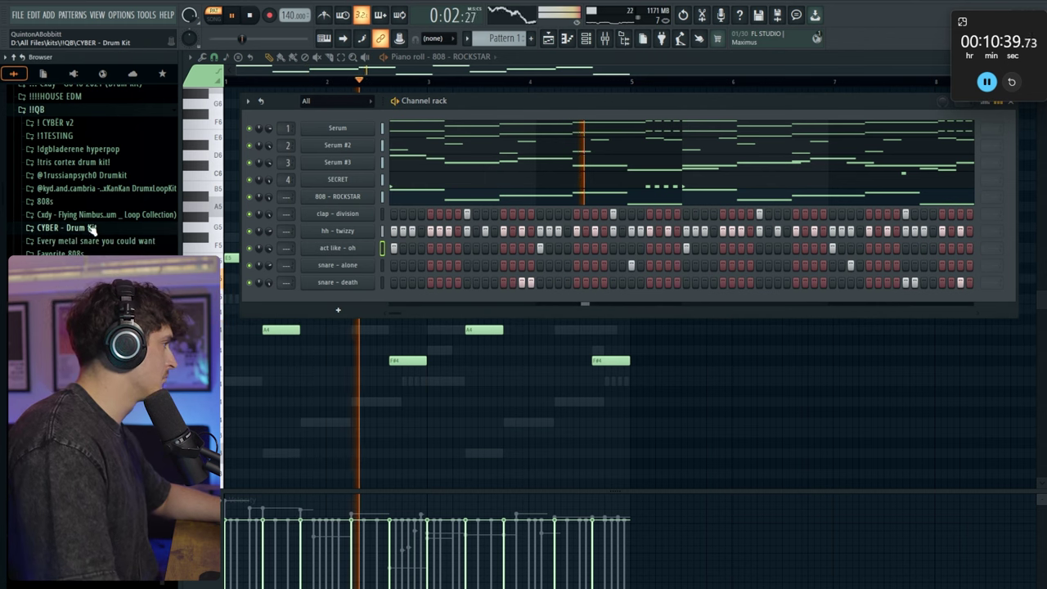
{"action": "left_click", "coordinate": [55, 122]}
{"action": "left_click", "coordinate": [77, 136]}
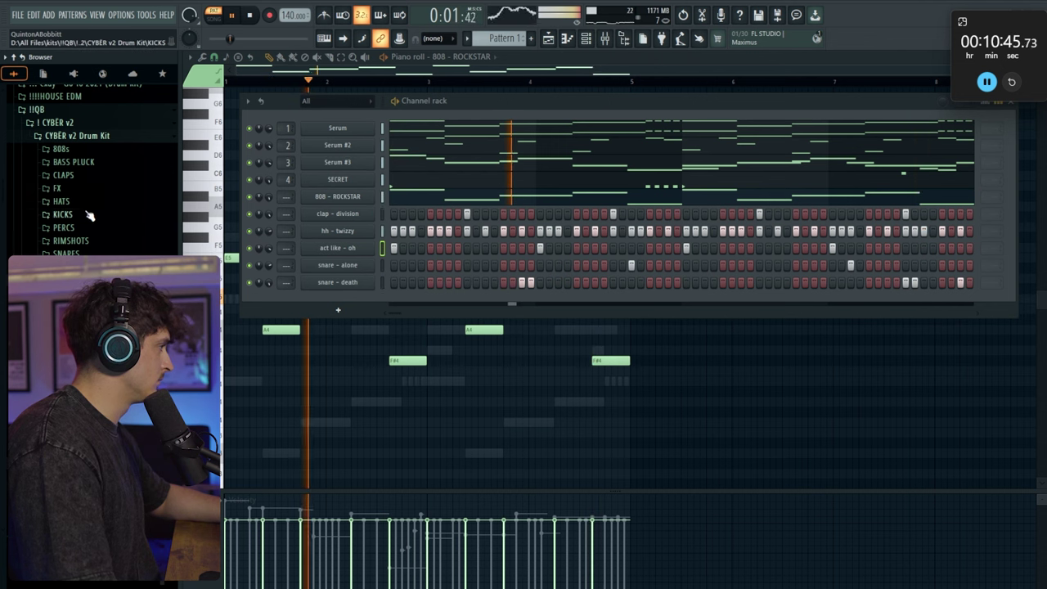
{"action": "left_click", "coordinate": [85, 214]}
{"action": "left_click_drag", "start_coordinate": [82, 227], "coordinate": [289, 190]}
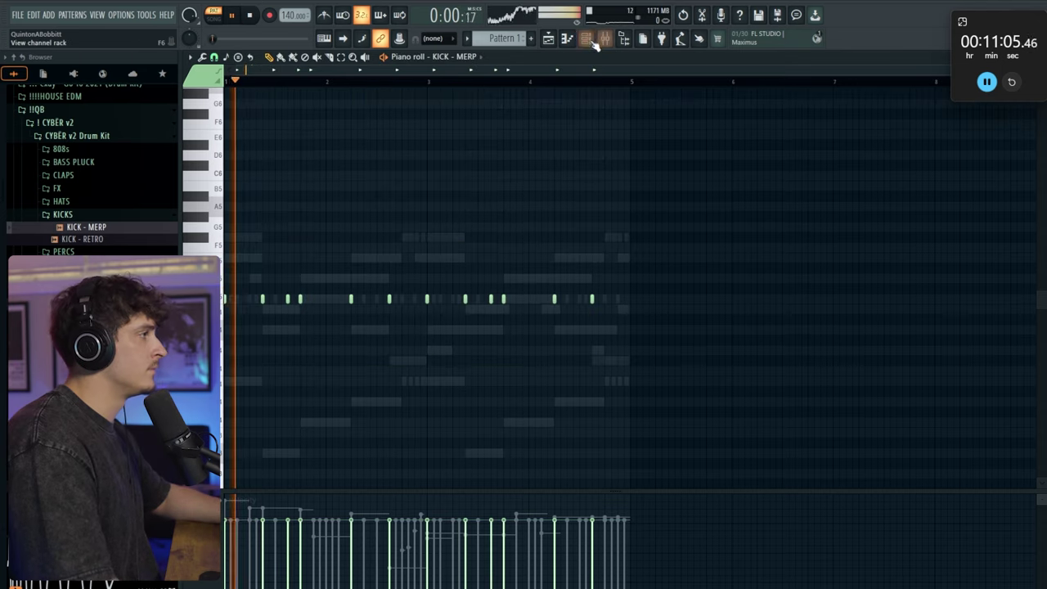
Assign the selected drum channels, from KICK - MERP to snare - death, to consecutive mixer tracks starting at insert 8
{"action": "key", "text": "F6"}
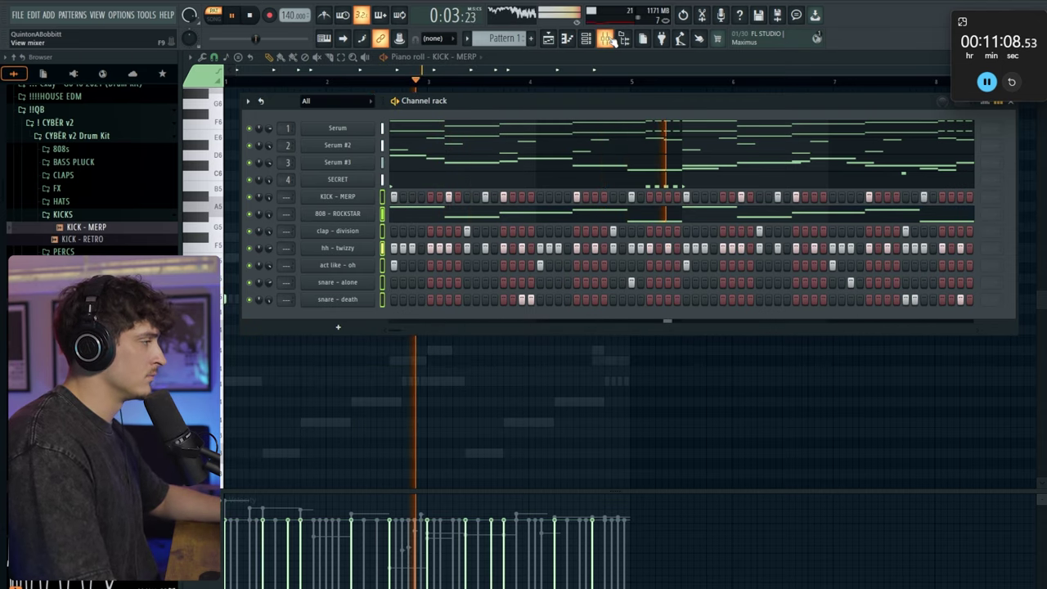
{"action": "key", "text": "F9"}
{"action": "left_click", "coordinate": [603, 225]}
{"action": "key", "text": "ctrl+shift+l"}
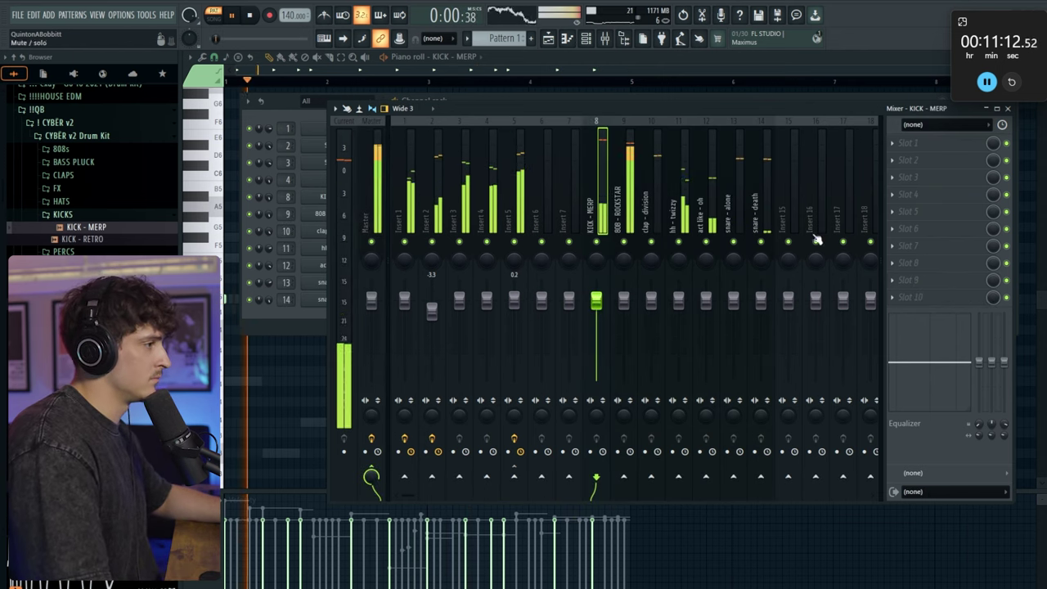
Dock mixer inserts 15 to 18 on the left side of the mixer and stop playback
{"action": "left_click", "coordinate": [790, 221]}
{"action": "left_click_drag", "start_coordinate": [790, 217], "coordinate": [851, 214]}
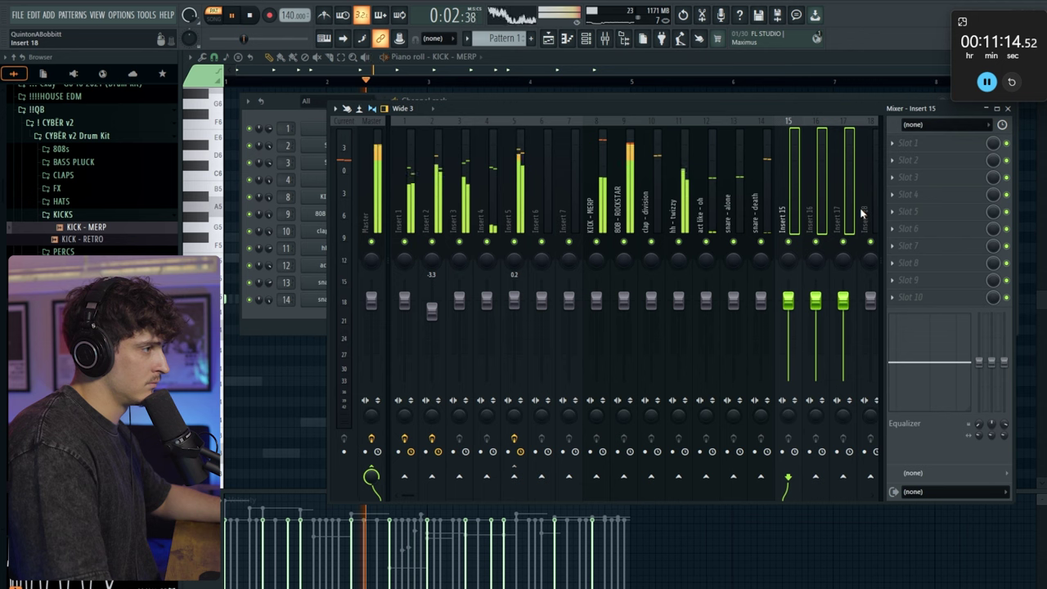
{"action": "left_click", "coordinate": [871, 210]}
{"action": "left_click_drag", "start_coordinate": [801, 223], "coordinate": [790, 225]}
{"action": "right_click", "coordinate": [792, 227]}
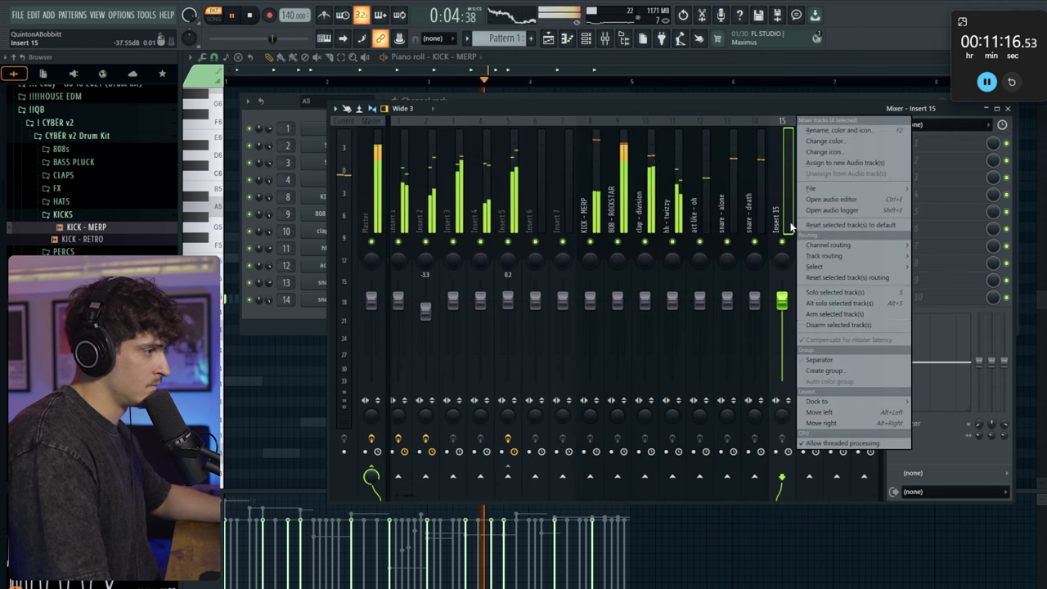
{"action": "left_click", "coordinate": [933, 412]}
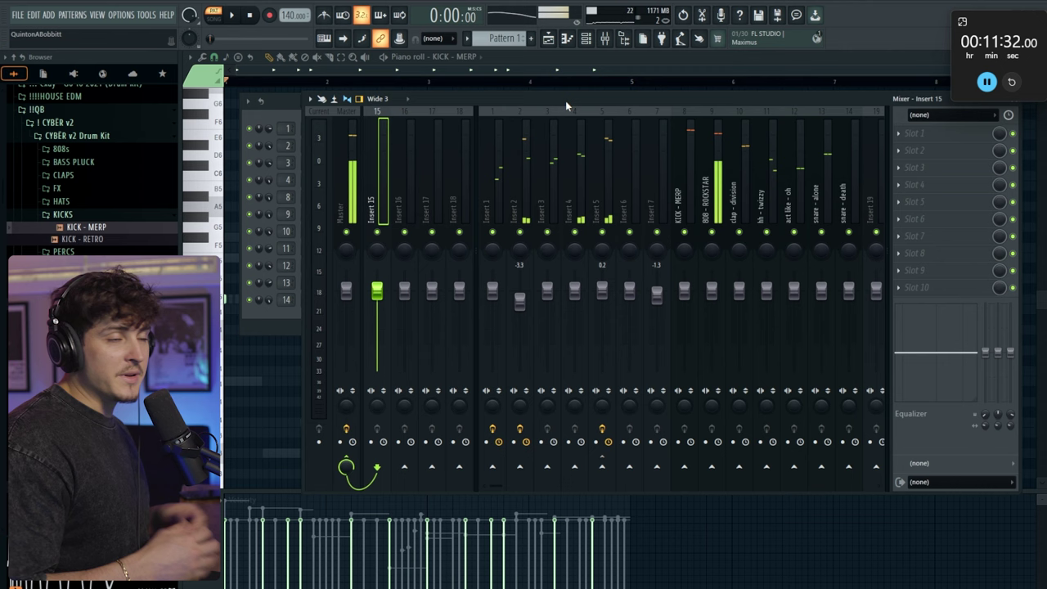
{"action": "key", "text": "space"}
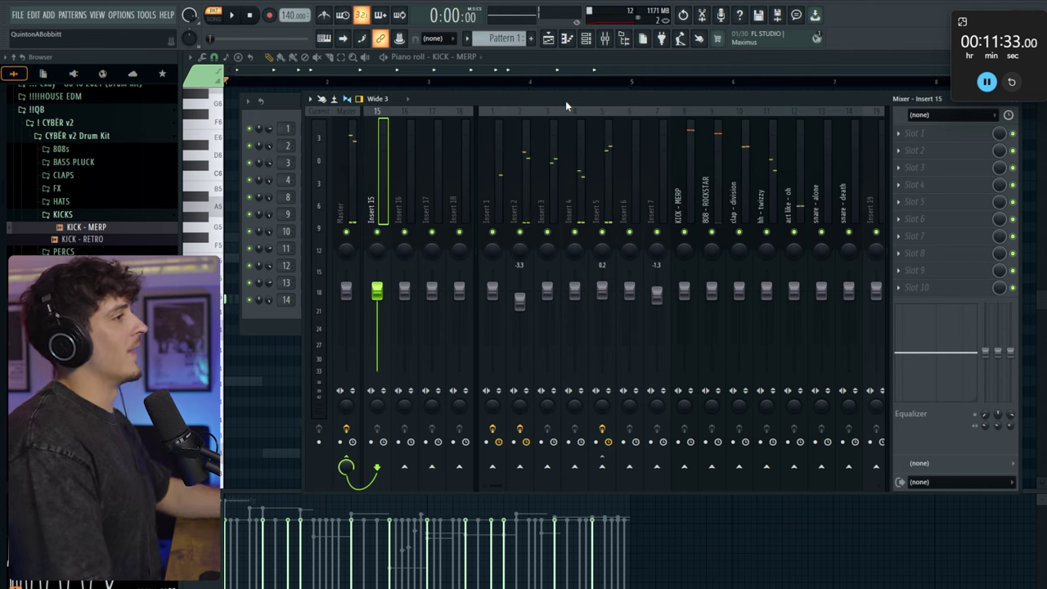
Split Pattern 1 by channel in the playlist and place all the resulting patterns at bar 1 on Tracks 1 to 11
{"action": "left_click", "coordinate": [548, 37]}
{"action": "left_click", "coordinate": [221, 99]}
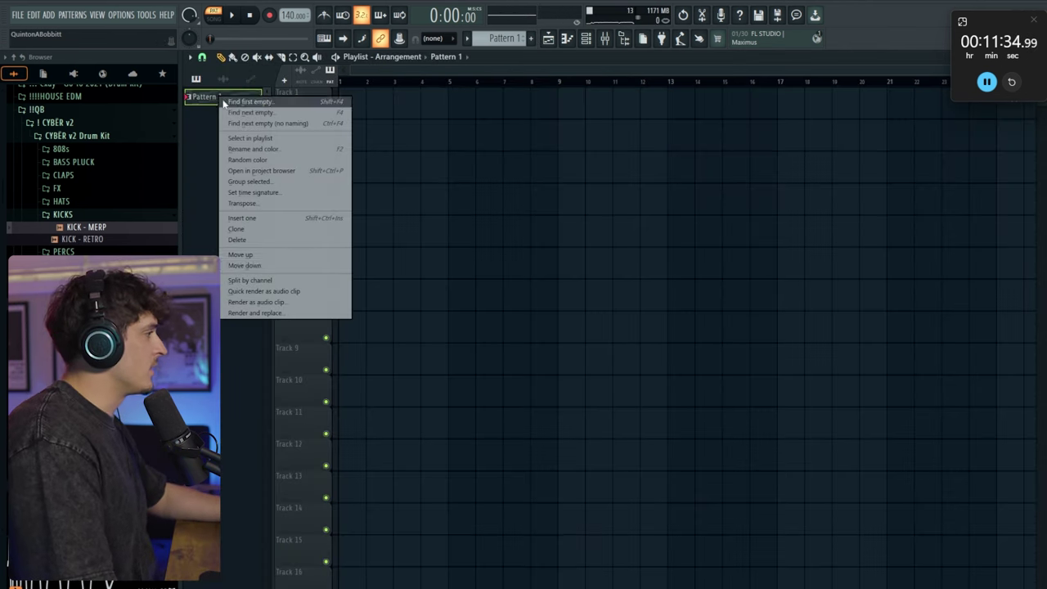
{"action": "left_click", "coordinate": [277, 280]}
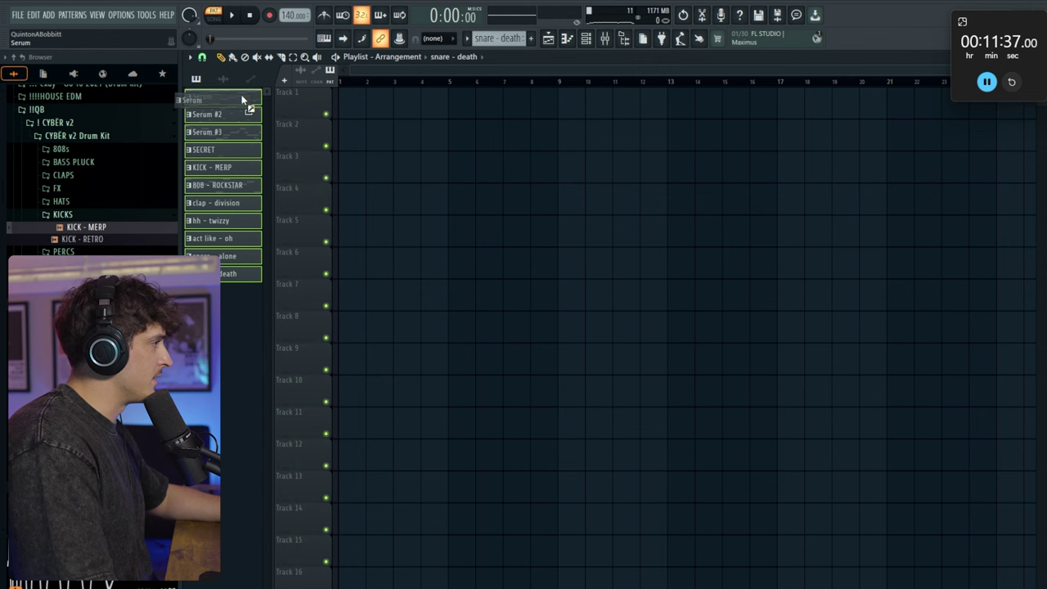
{"action": "left_click_drag", "start_coordinate": [243, 99], "coordinate": [381, 103]}
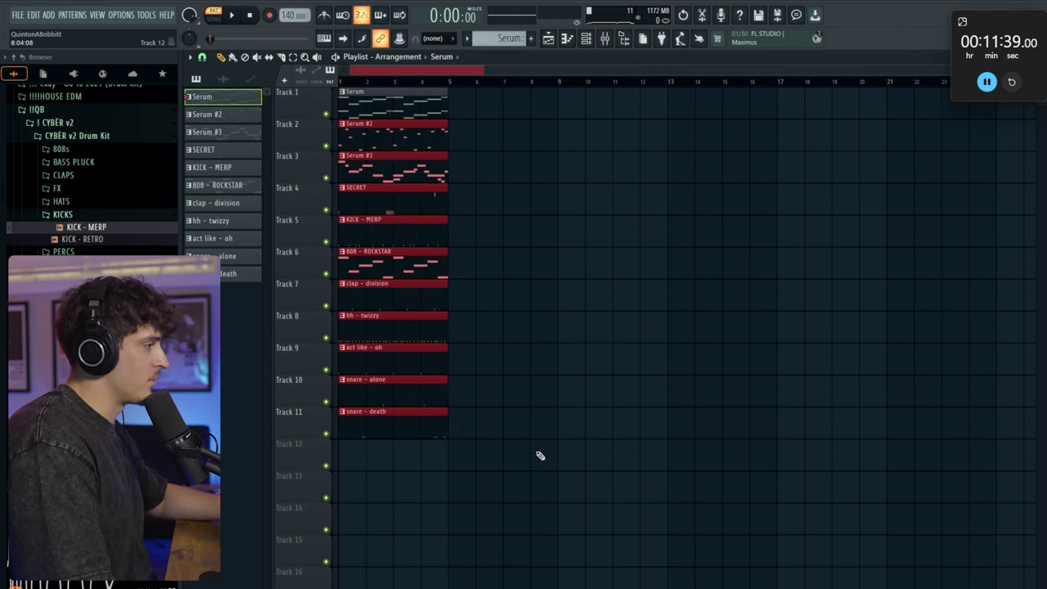
Select all the playlist clips and move them down two tracks, so that they start on Track 3
{"action": "key", "text": "ctrl+b"}
{"action": "key", "text": "ctrl+z"}
{"action": "left_click_drag", "start_coordinate": [508, 456], "coordinate": [315, 47]}
{"action": "key", "text": "shift+Down"}
{"action": "key", "text": "shift+Down"}
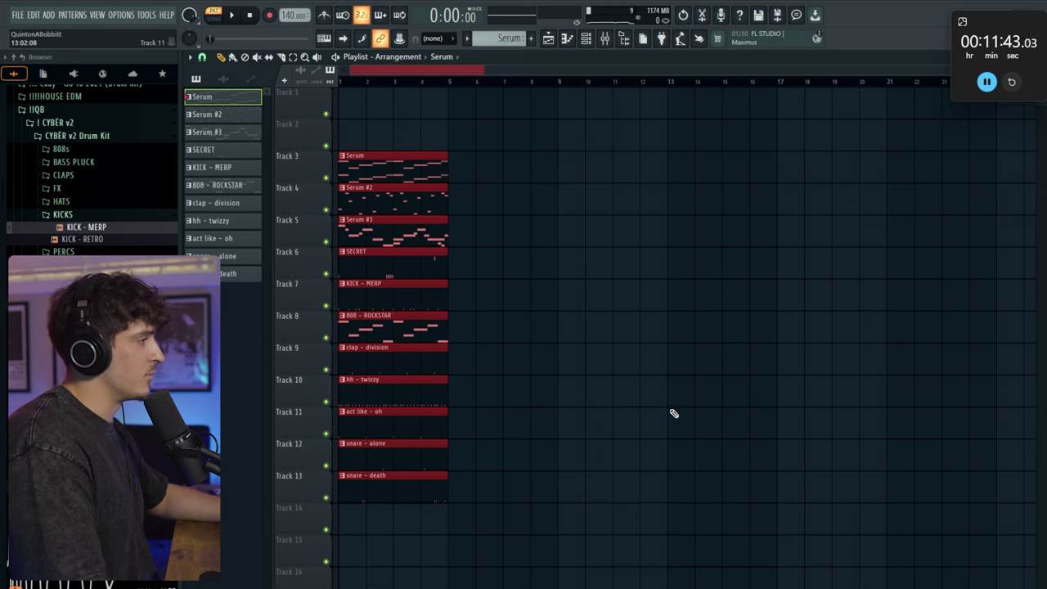
Duplicate the four-bar block of clips five times in a row to fill the arrangement up to bar 25
{"action": "key", "text": "ctrl+b"}
{"action": "key", "text": "ctrl+b"}
{"action": "key", "text": "ctrl+b"}
{"action": "key", "text": "ctrl+b"}
{"action": "key", "text": "ctrl+b"}
Delete the SECRET, kick, 808 and other drum clips from the first four bars and play the arrangement
{"action": "scroll", "coordinate": [429, 90], "scroll_direction": "down", "scroll_amount": 3}
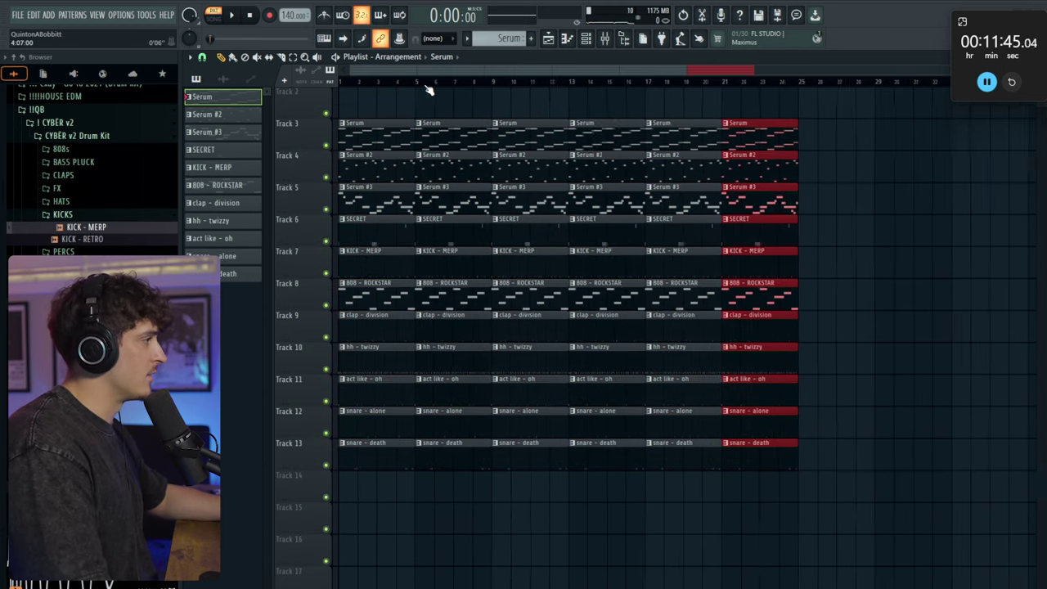
{"action": "left_click_drag", "start_coordinate": [374, 231], "coordinate": [381, 559]}
{"action": "key", "text": "space"}
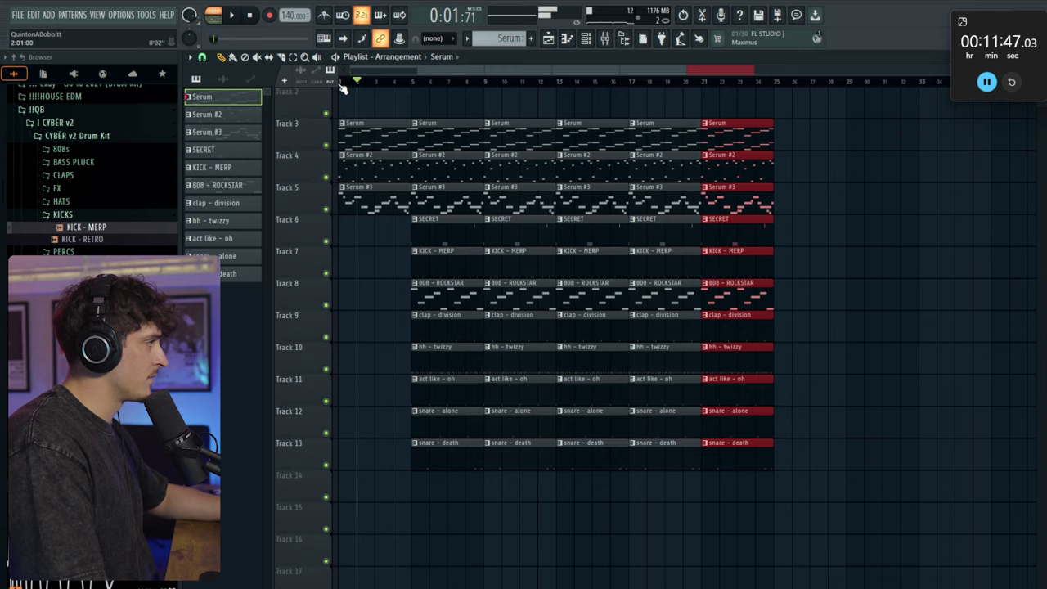
Try removing the Serum #3 clip from the first four bars, undo the clip deletions and play the intro again
{"action": "scroll", "coordinate": [358, 82], "scroll_direction": "up", "scroll_amount": 3}
{"action": "right_click", "coordinate": [405, 201]}
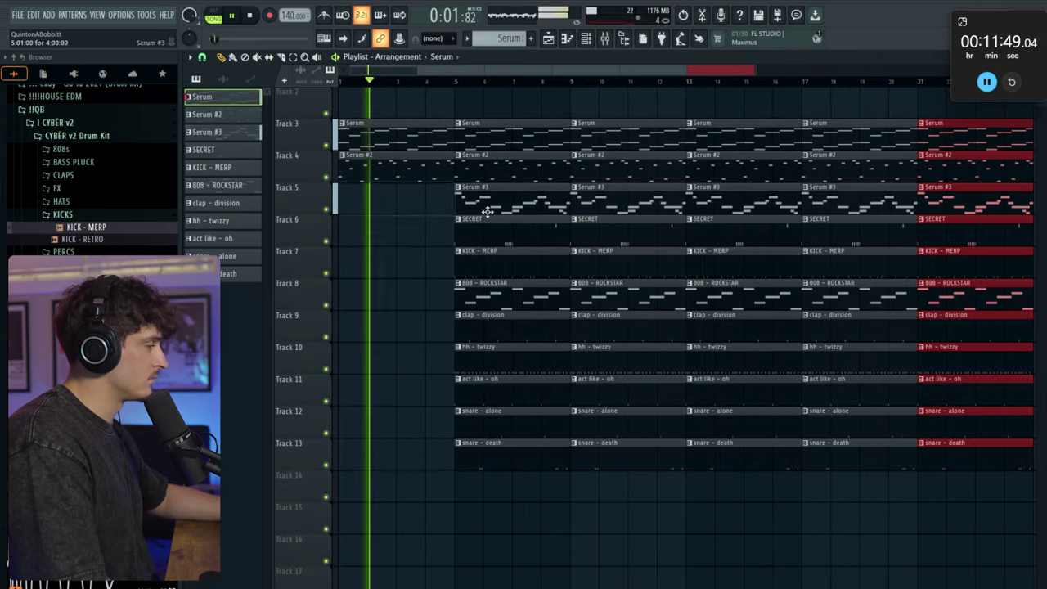
{"action": "left_click_drag", "start_coordinate": [483, 204], "coordinate": [467, 458]}
{"action": "key", "text": "ctrl+z"}
{"action": "key", "text": "space"}
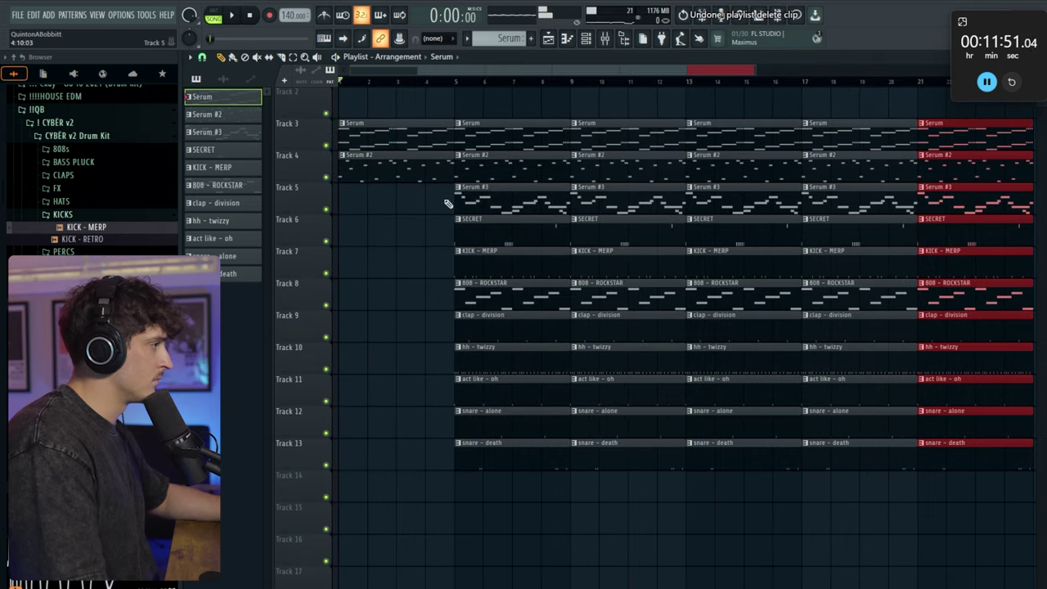
{"action": "key", "text": "ctrl+z"}
{"action": "key", "text": "space"}
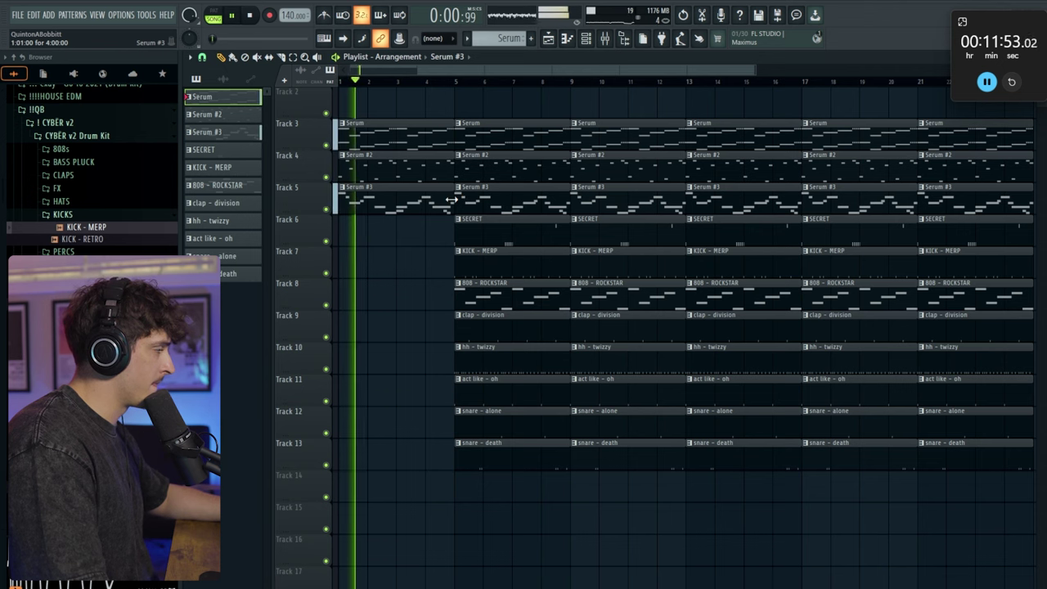
With snap set to Step, shorten the Serum #3 clips at bars 1 and 5, and clear the SECRET, 808 and drum clips from bars 5 to 8
{"action": "key", "text": "space"}
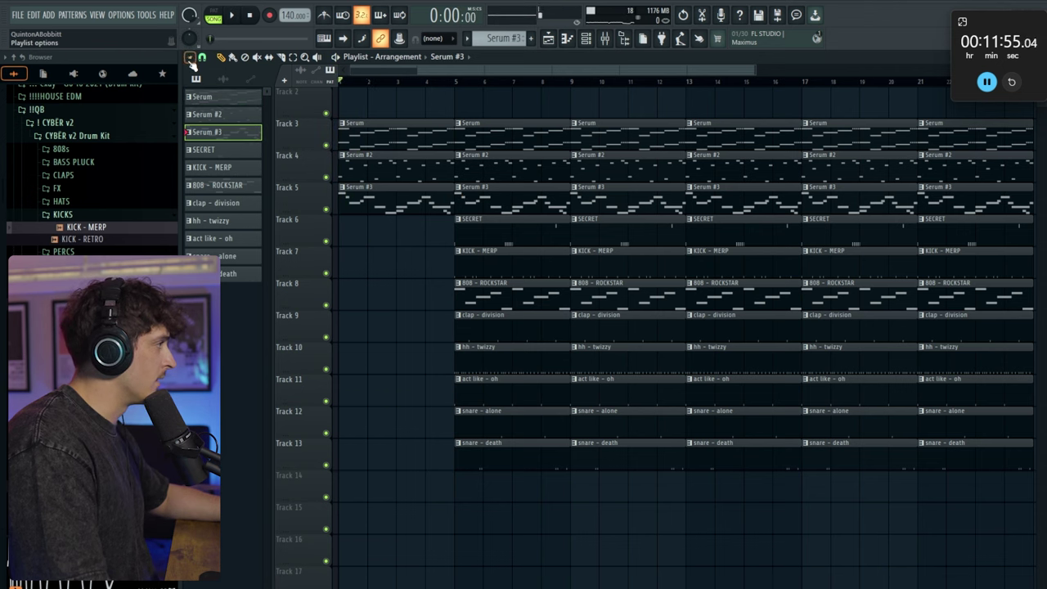
{"action": "left_click", "coordinate": [190, 59]}
{"action": "left_click", "coordinate": [219, 164]}
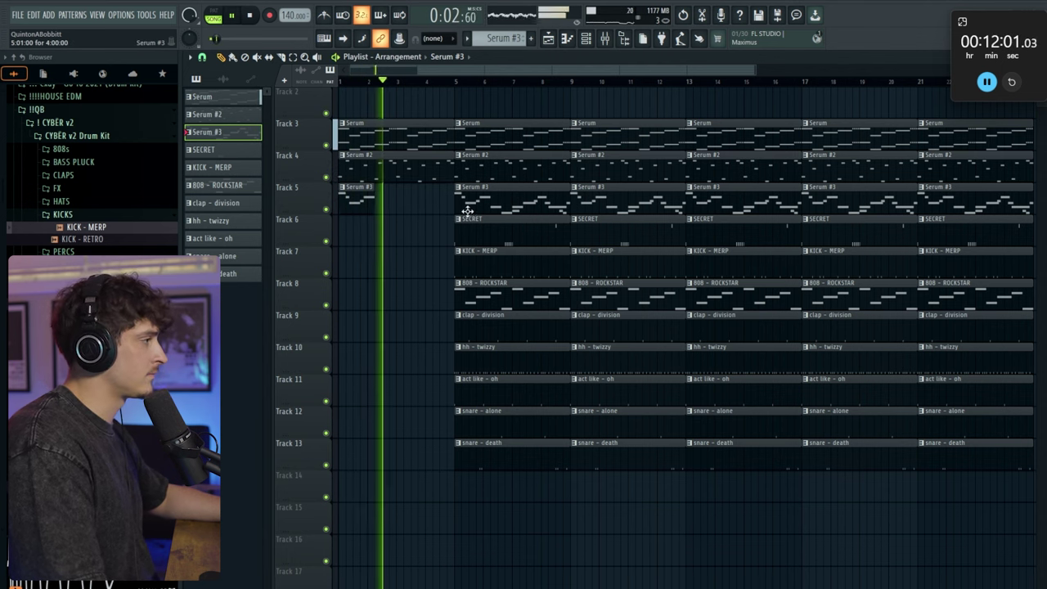
{"action": "left_click_drag", "start_coordinate": [494, 225], "coordinate": [498, 455]}
Set the snap to Beat and remove the kick, 808, clap, hi-hat and snare parts from bars 9 and 10
{"action": "left_click", "coordinate": [203, 58]}
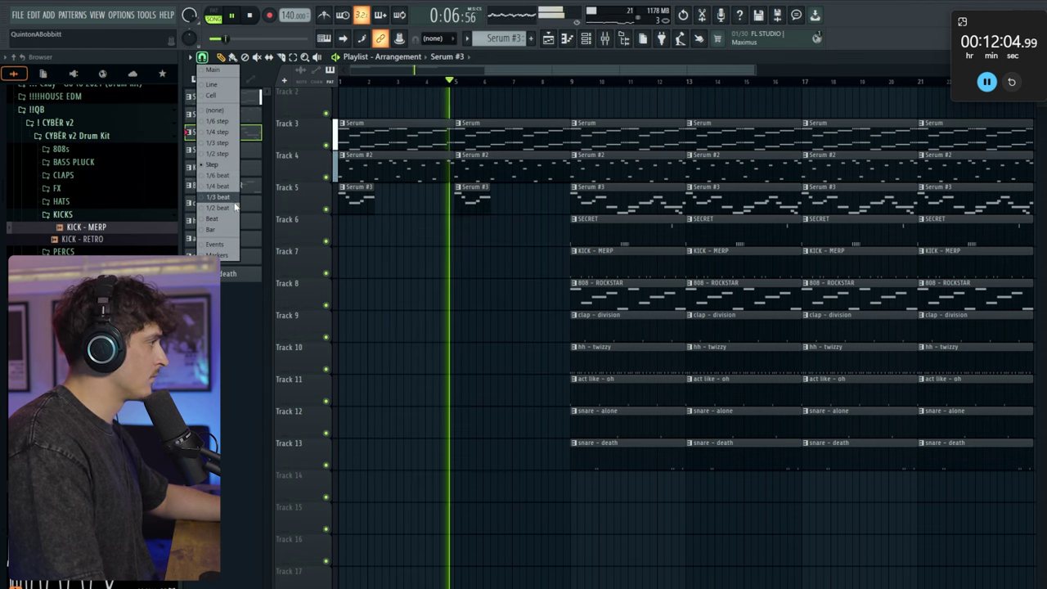
{"action": "left_click", "coordinate": [211, 219]}
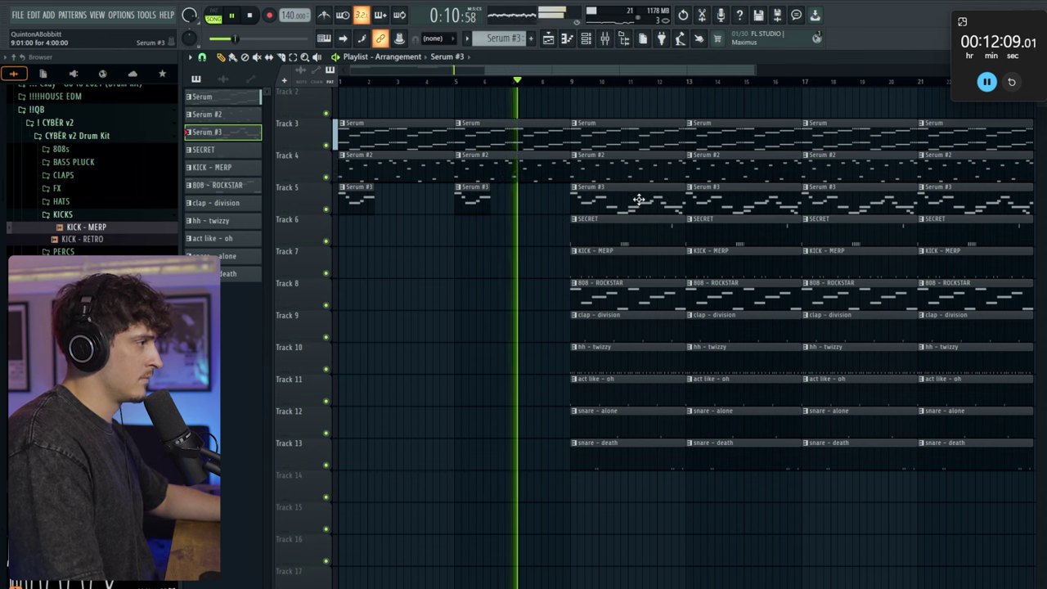
{"action": "left_click_drag", "start_coordinate": [612, 533], "coordinate": [613, 232]}
{"action": "left_click", "coordinate": [561, 83]}
{"action": "scroll", "coordinate": [594, 82], "scroll_direction": "up", "scroll_amount": 2}
{"action": "mouse_move", "coordinate": [697, 533]}
{"action": "left_mouse_down"}
{"action": "mouse_move", "coordinate": [637, 247]}
{"action": "mouse_move", "coordinate": [668, 274]}
{"action": "left_mouse_up"}
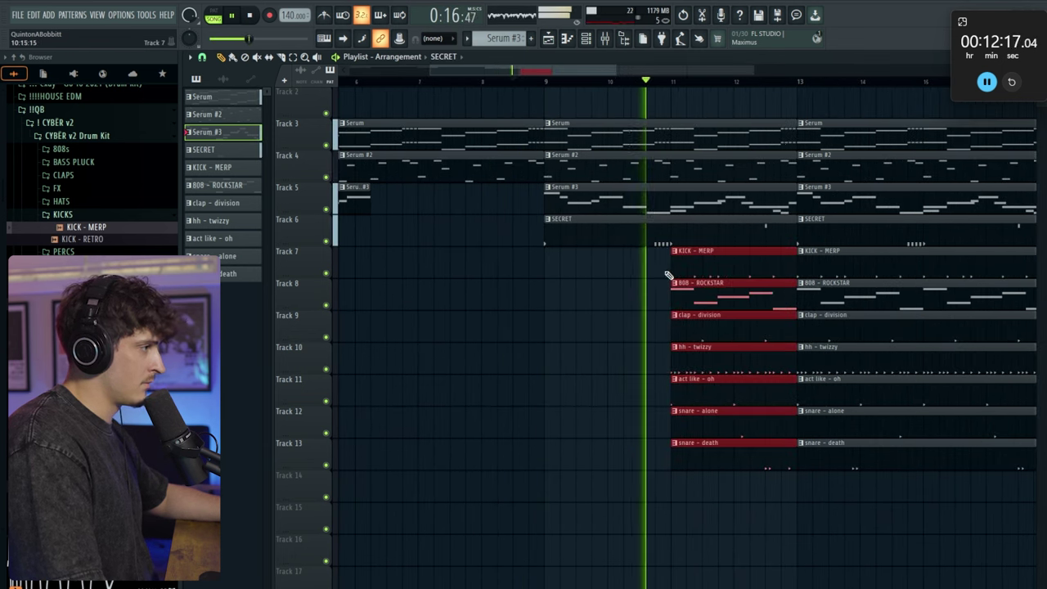
{"action": "key", "text": "ctrl+d"}
Replace the Serum #3 clip at bar 9 with a short version, and place the clip's second half at bar 11
{"action": "left_click", "coordinate": [509, 82]}
{"action": "right_click", "coordinate": [710, 206]}
{"action": "left_click_drag", "start_coordinate": [365, 199], "coordinate": [616, 197]}
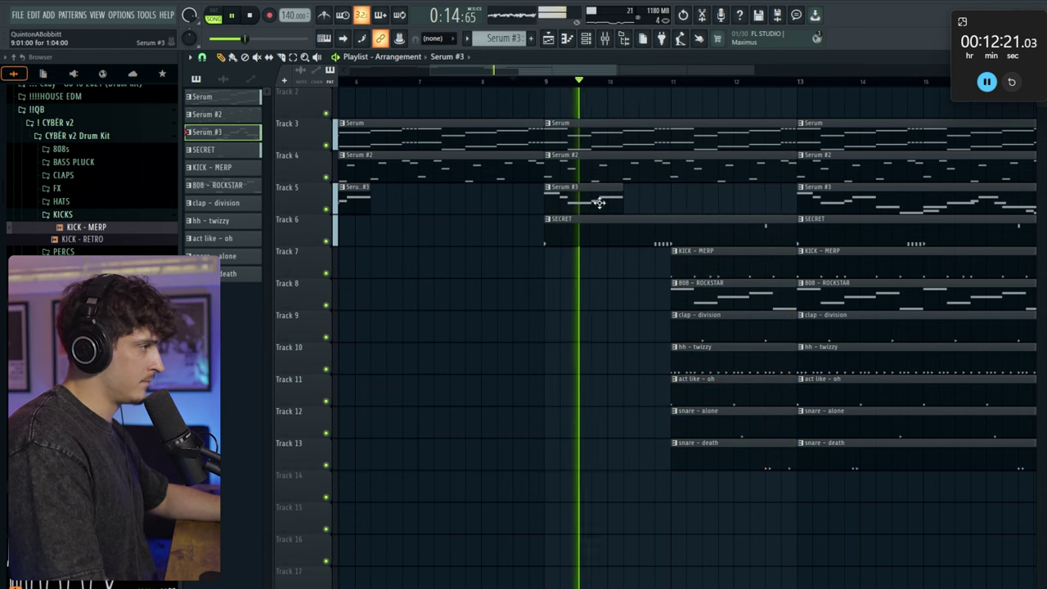
{"action": "left_click_drag", "start_coordinate": [833, 197], "coordinate": [581, 536]}
{"action": "key", "text": "space"}
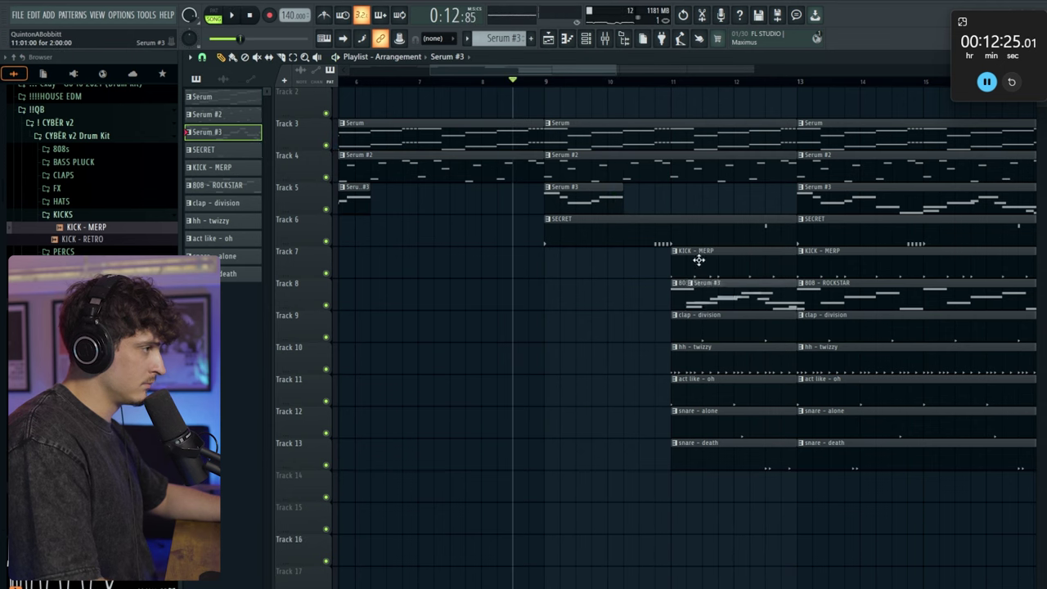
{"action": "key", "text": "space"}
Extend the kick and clap clips that start at bar 11 half a bar earlier, and play the transition
{"action": "left_click_drag", "start_coordinate": [670, 272], "coordinate": [636, 269]}
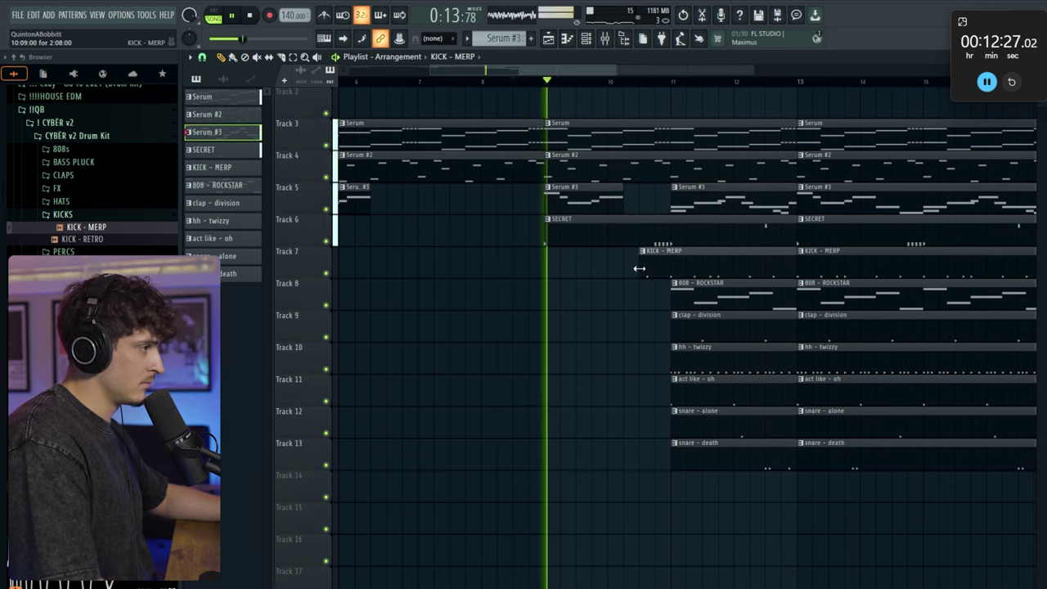
{"action": "left_click_drag", "start_coordinate": [671, 335], "coordinate": [640, 337]}
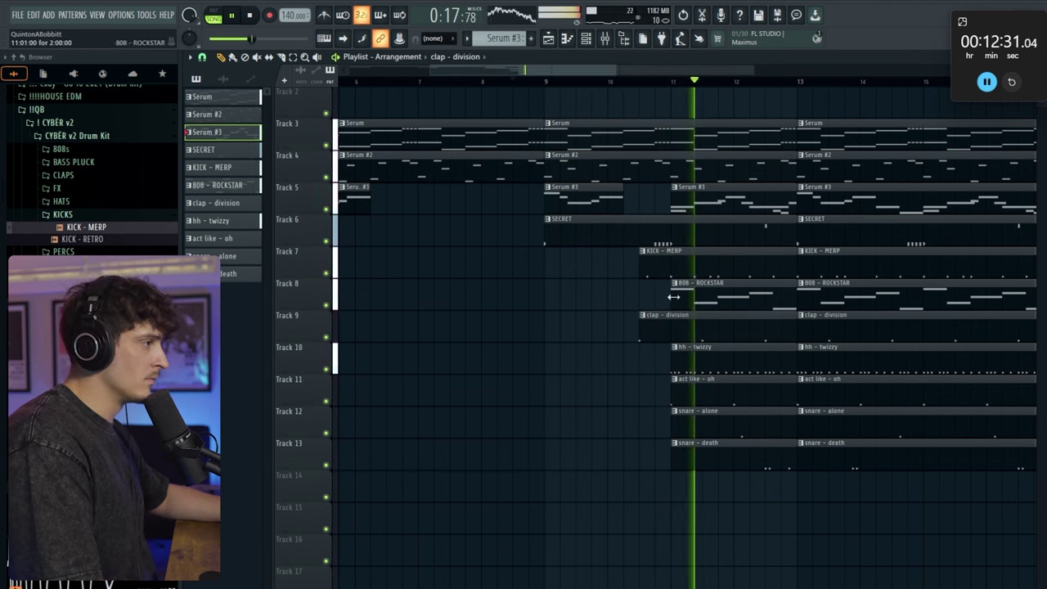
{"action": "scroll", "coordinate": [582, 81], "scroll_direction": "down", "scroll_amount": 3}
{"action": "scroll", "coordinate": [581, 80], "scroll_direction": "down", "scroll_amount": 2}
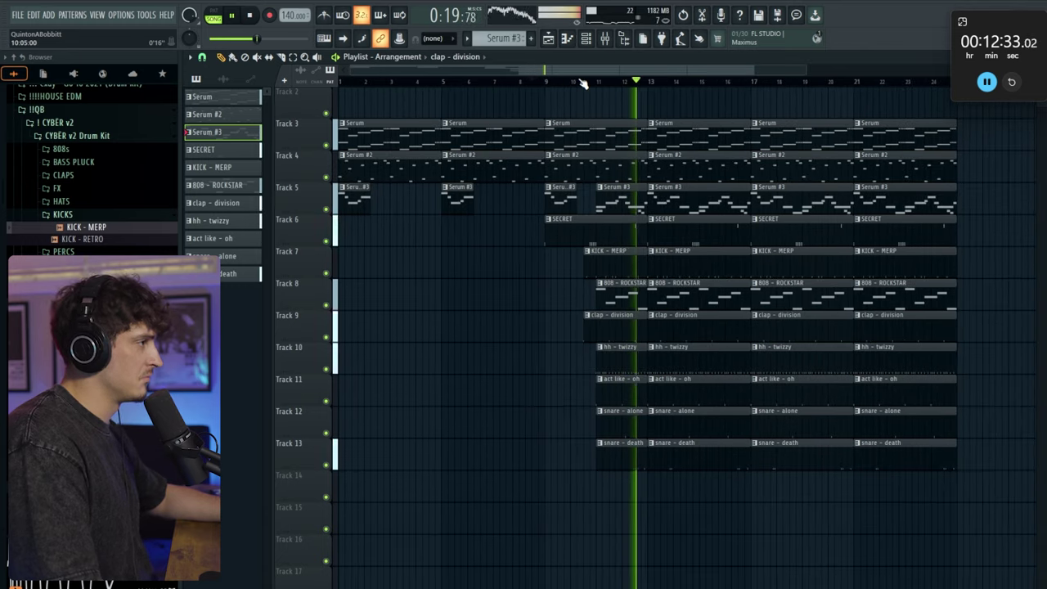
{"action": "key", "text": "space"}
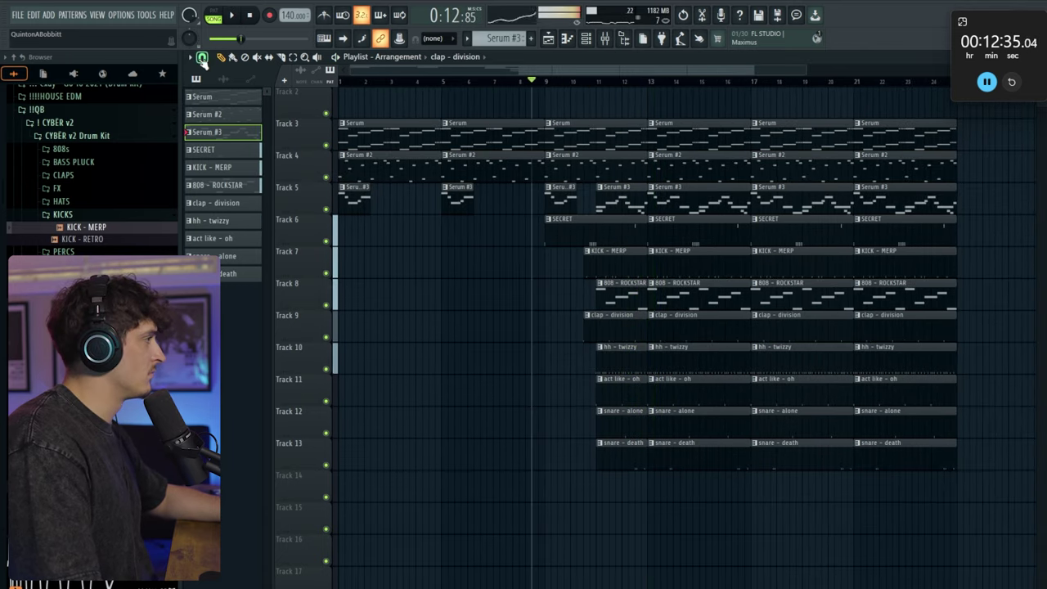
Set the snap to Bar and delete the two Serum #3 clips from bars 17 to 24
{"action": "left_click", "coordinate": [202, 57]}
{"action": "left_click", "coordinate": [212, 230]}
{"action": "scroll", "coordinate": [623, 276], "scroll_direction": "down", "scroll_amount": 3}
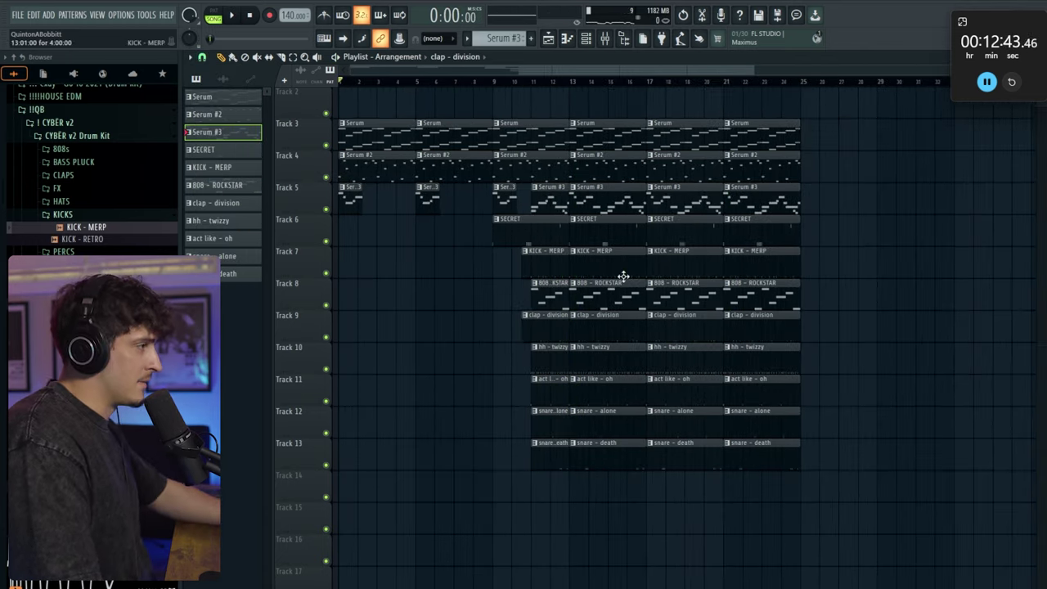
{"action": "right_click", "coordinate": [679, 201]}
{"action": "right_click", "coordinate": [772, 203]}
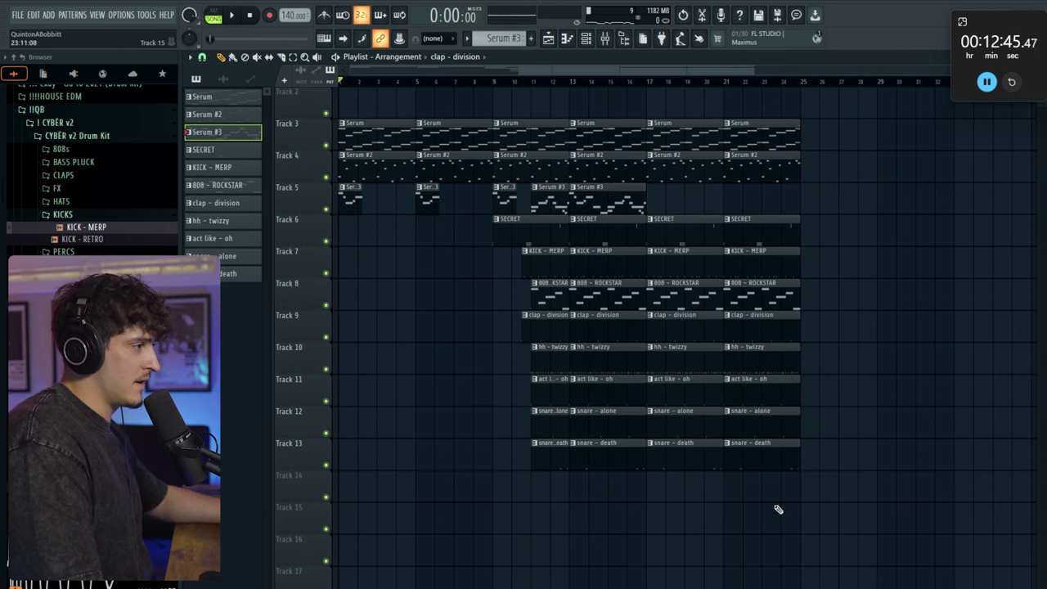
Duplicate all clips in bars 17 to 24 into bars 25 to 32, and delete the copied kick clips
{"action": "left_click_drag", "start_coordinate": [794, 522], "coordinate": [673, 138]}
{"action": "key", "text": "ctrl+b"}
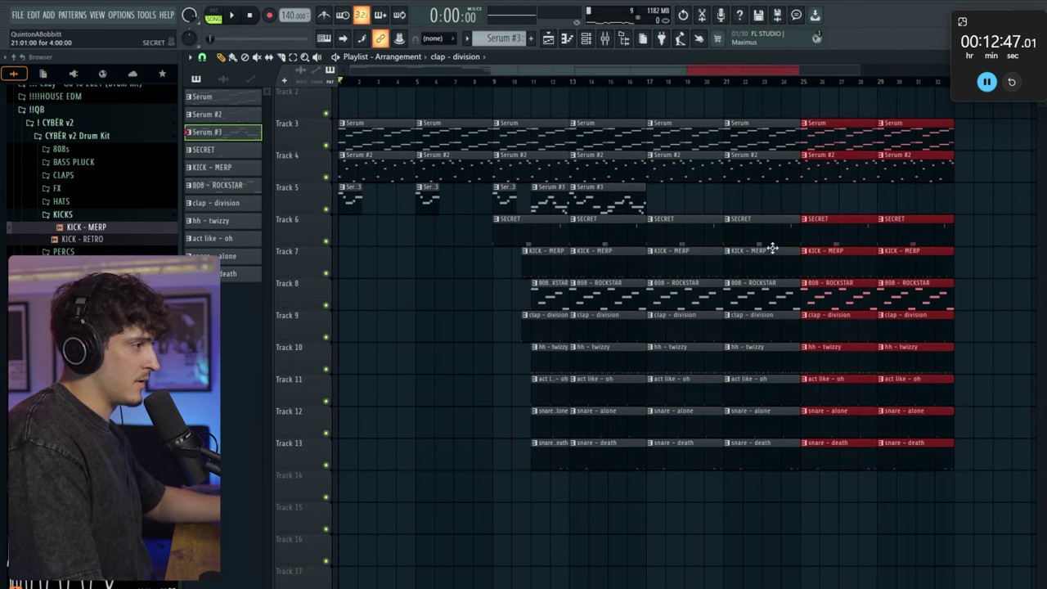
{"action": "right_click", "coordinate": [823, 263]}
{"action": "right_click", "coordinate": [883, 250]}
{"action": "scroll", "coordinate": [725, 89], "scroll_direction": "down", "scroll_amount": 2}
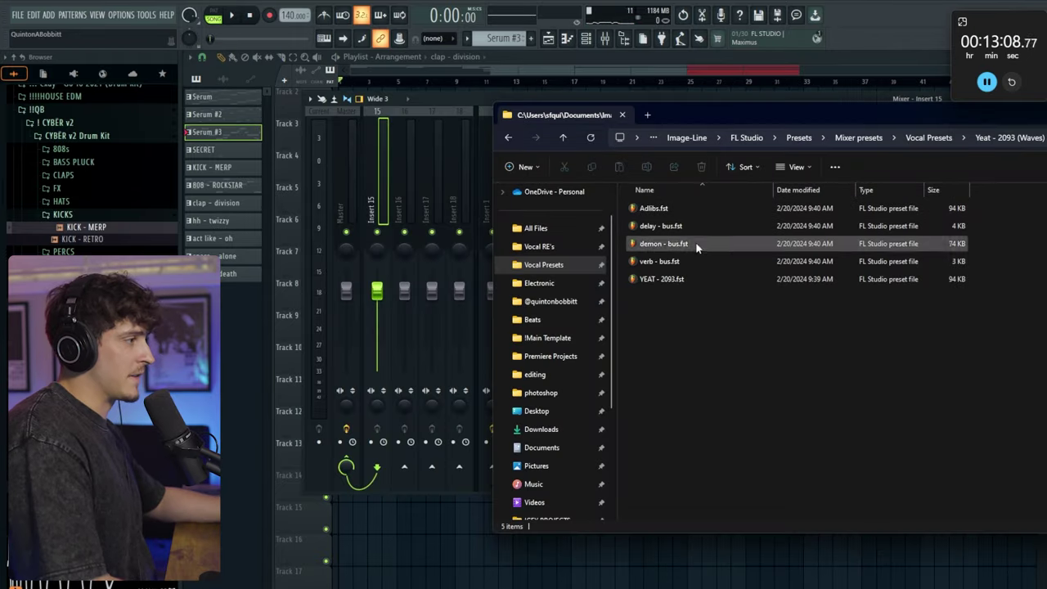
Load the five Yeat - 2093 vocal presets onto mixer inserts 15 to 19, and move the Vocals insert to slot 15
{"action": "left_click_drag", "start_coordinate": [674, 292], "coordinate": [614, 193]}
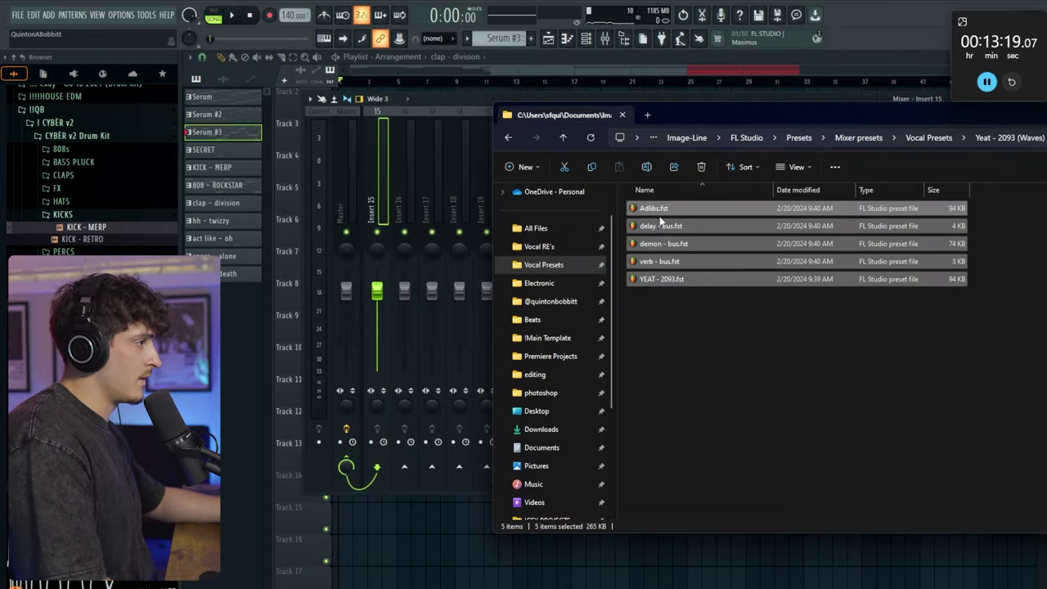
{"action": "left_click_drag", "start_coordinate": [383, 207], "coordinate": [383, 207]}
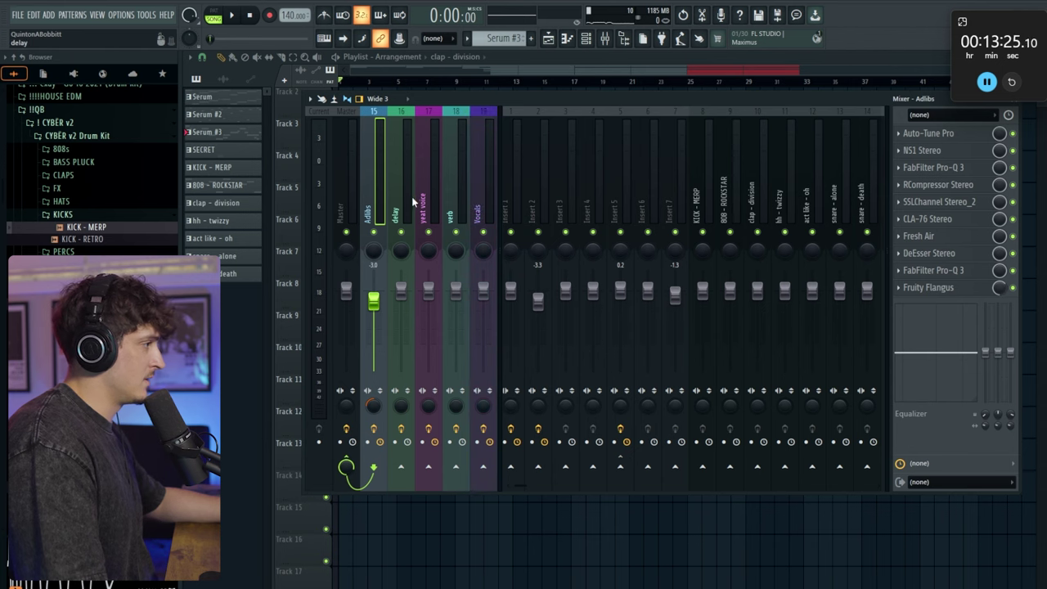
{"action": "left_click", "coordinate": [453, 198]}
{"action": "left_click", "coordinate": [485, 198]}
{"action": "key", "text": "alt+Left"}
{"action": "key", "text": "alt+Left"}
{"action": "key", "text": "alt+Left"}
{"action": "key", "text": "alt+Left"}
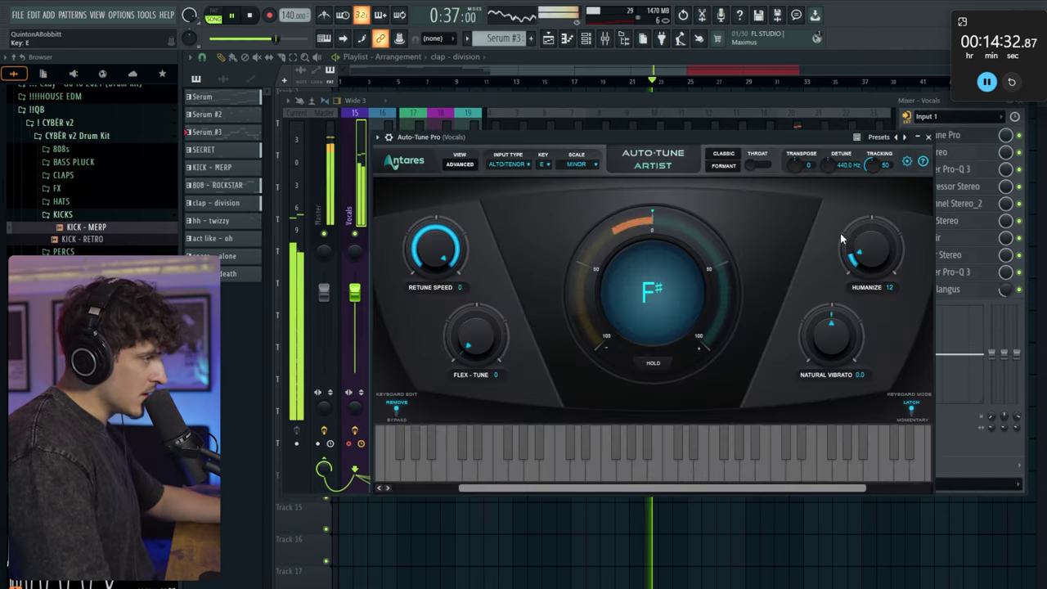
Close the Auto-Tune Pro window and slightly raise the DeEsser threshold on the Vocals insert
{"action": "left_click", "coordinate": [779, 146]}
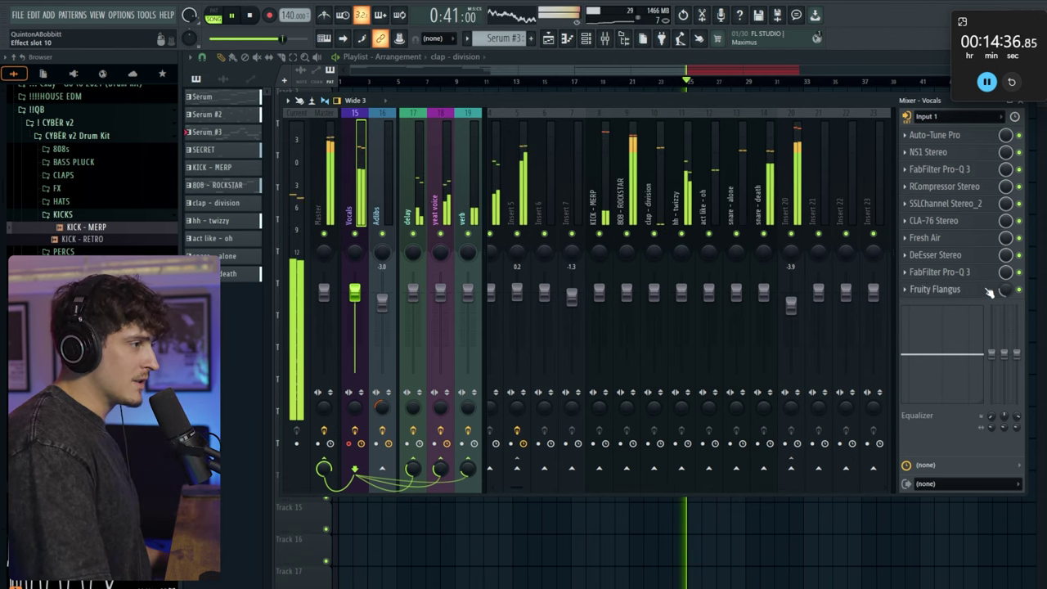
{"action": "left_click", "coordinate": [950, 254]}
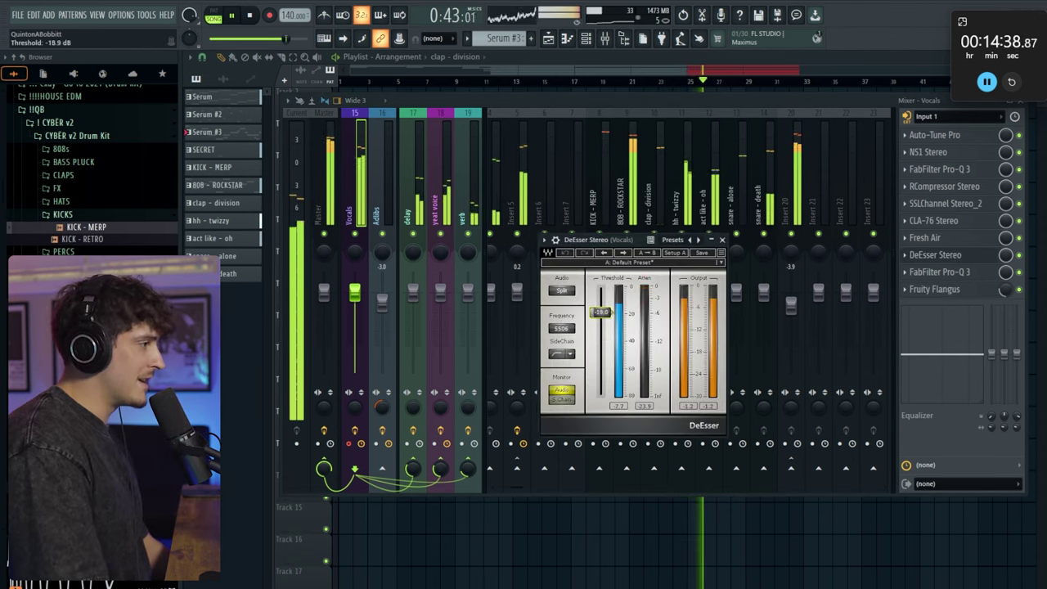
{"action": "left_click_drag", "start_coordinate": [607, 313], "coordinate": [605, 310]}
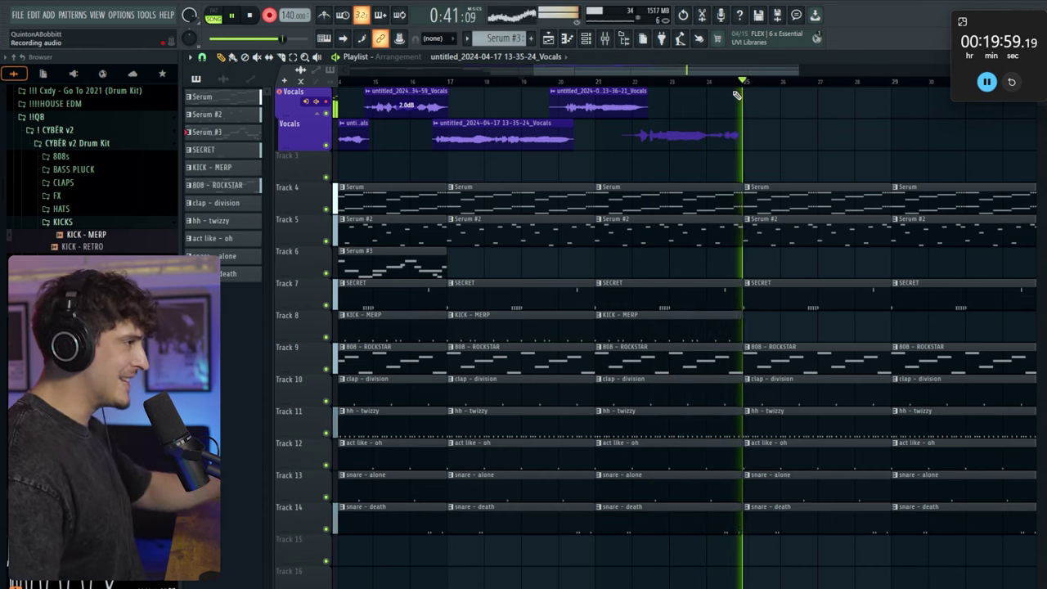
Finish recording the vocal take at about bar 25 and play back the recorded vocals
{"action": "key", "text": "space"}
{"action": "key", "text": "space"}
{"action": "scroll", "coordinate": [613, 84], "scroll_direction": "down", "scroll_amount": 2}
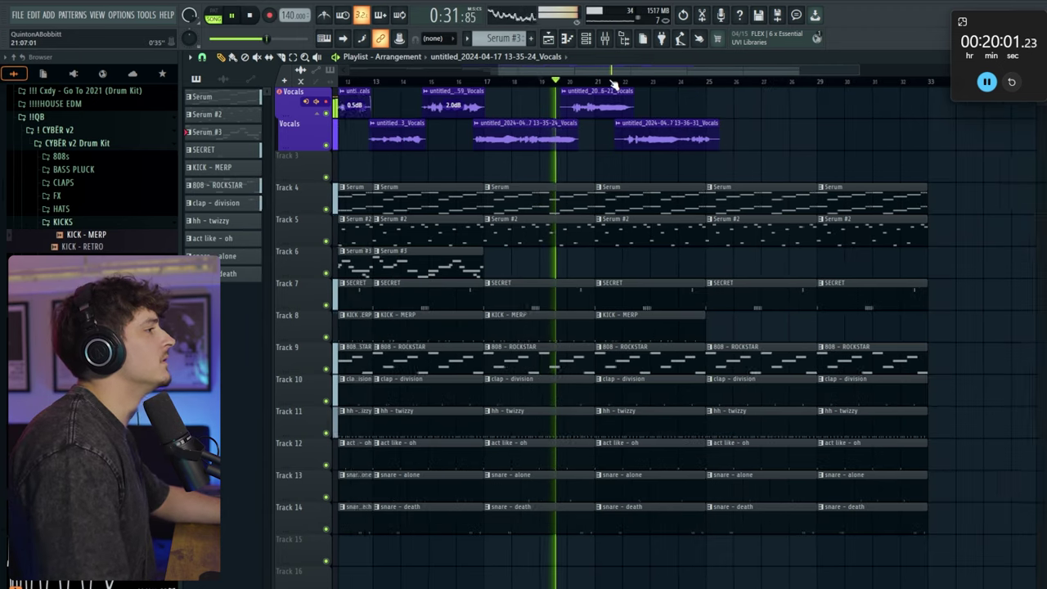
{"action": "left_click_drag", "start_coordinate": [617, 72], "coordinate": [589, 75]}
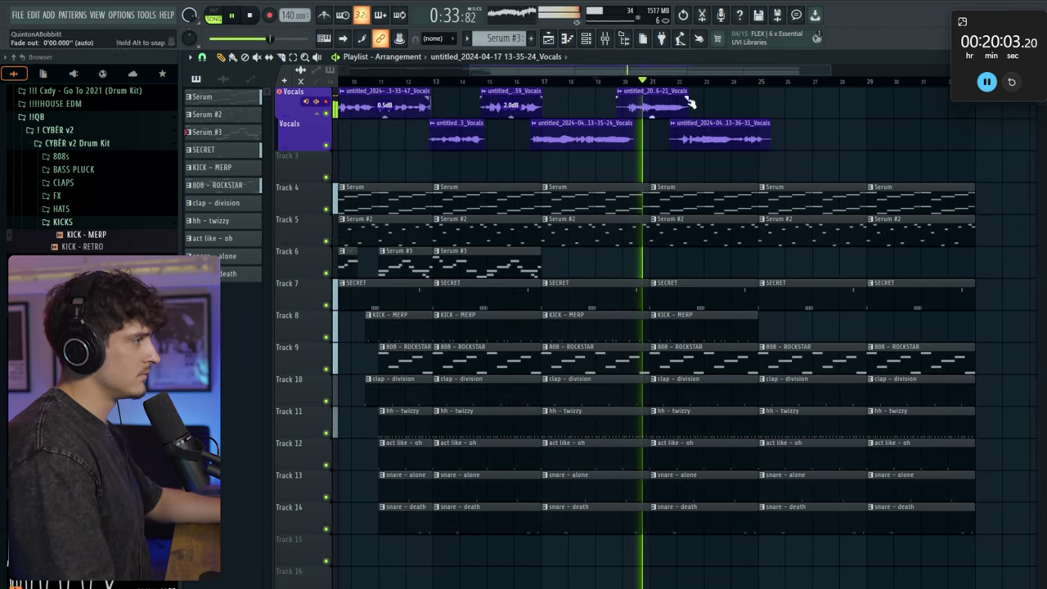
Fine-tune the DeEsser threshold on the Vocals insert to about -17.8 dB during playback, and close the plugin
{"action": "key", "text": "F9"}
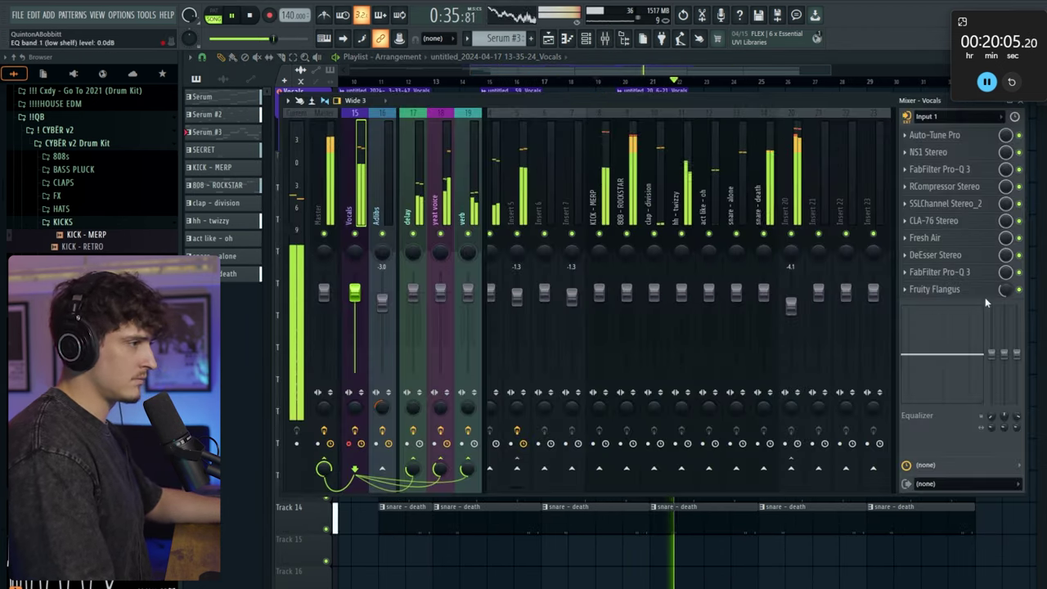
{"action": "left_click", "coordinate": [944, 257]}
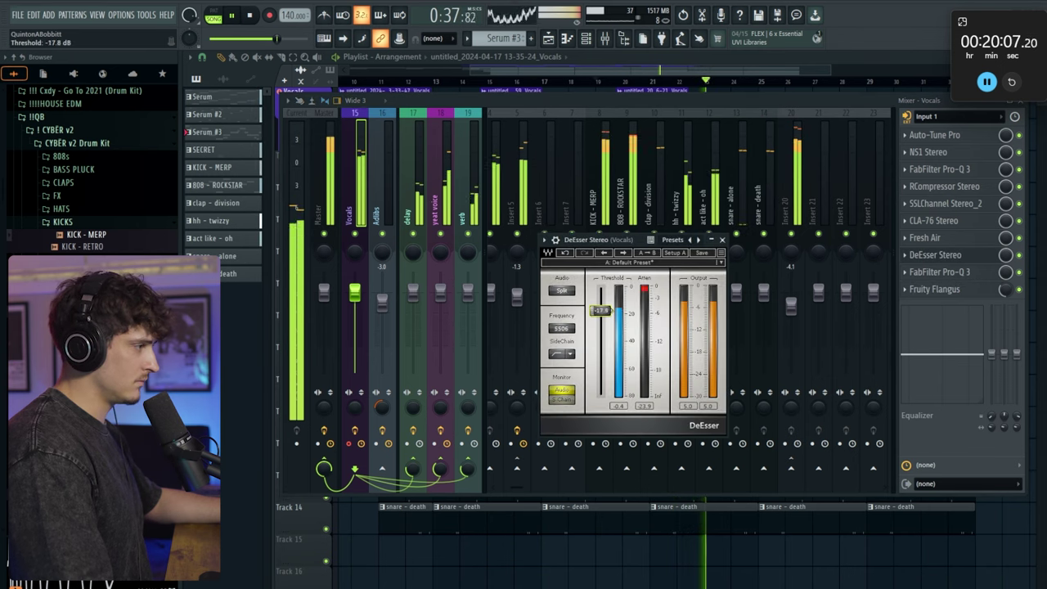
{"action": "left_click", "coordinate": [723, 240]}
Record an ad-lib take around bar 10 through the Adlibs insert and play it back from about bar 8
{"action": "left_click", "coordinate": [568, 68]}
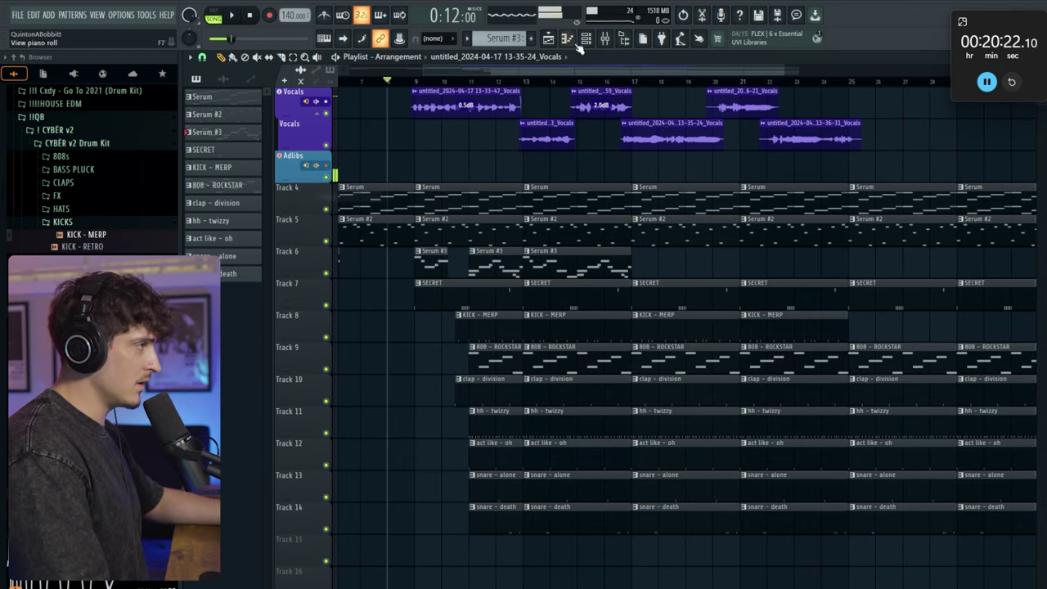
{"action": "left_click", "coordinate": [616, 36]}
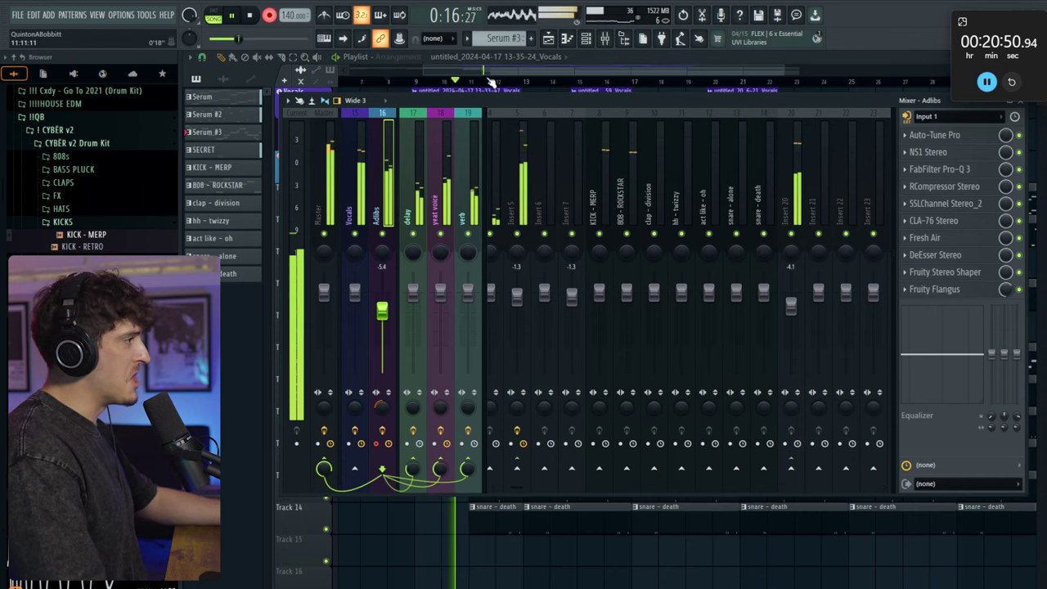
{"action": "left_click", "coordinate": [389, 80]}
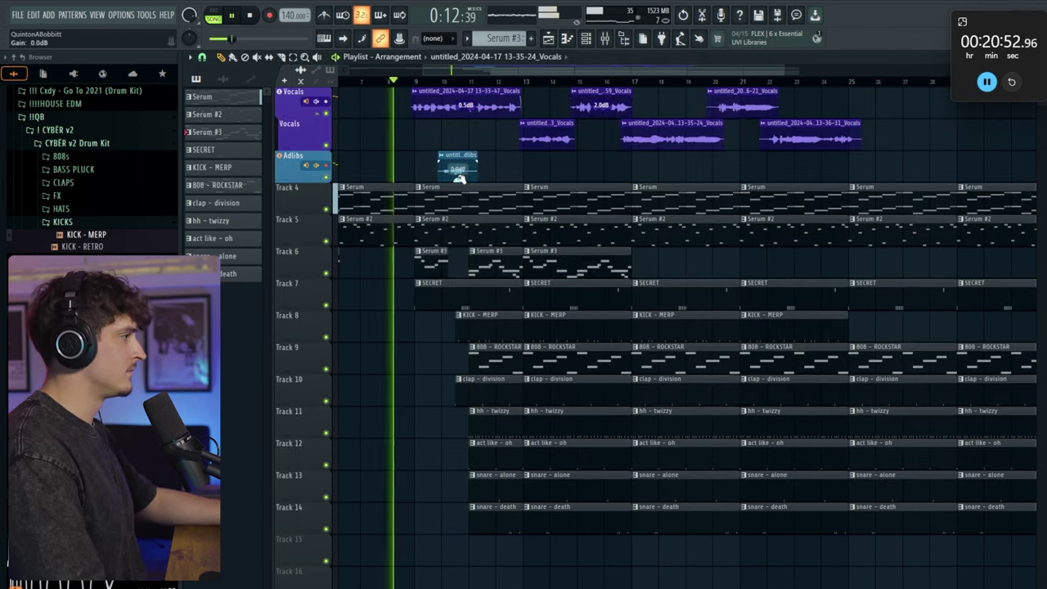
Lower the first ad-lib clip's gain to -1.0 dB and the Adlibs insert's level to -6.4 dB
{"action": "key", "text": "F9"}
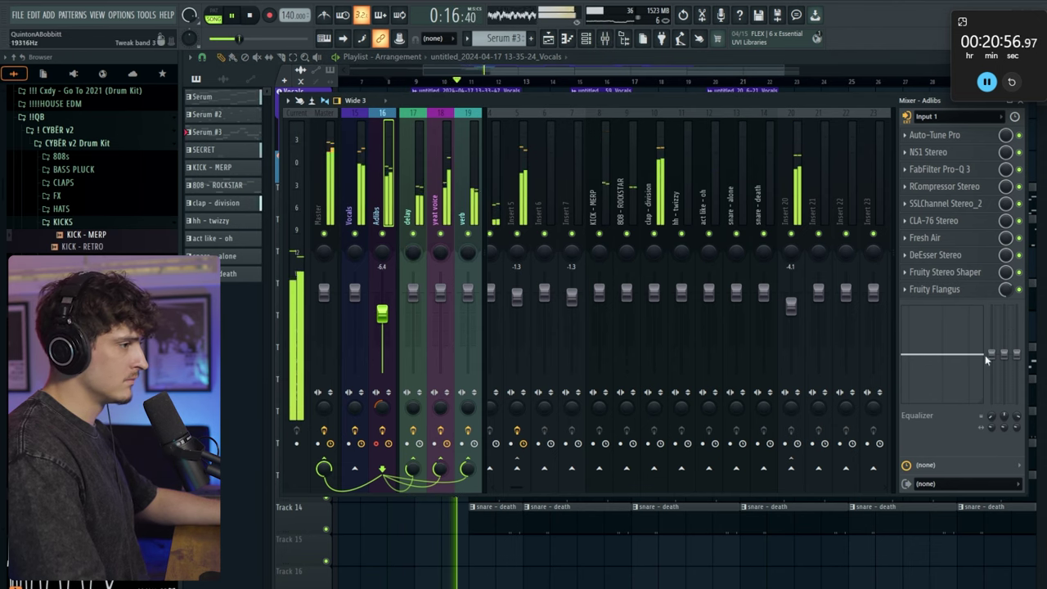
{"action": "left_click_drag", "start_coordinate": [982, 356], "coordinate": [990, 399]}
{"action": "key", "text": "F9"}
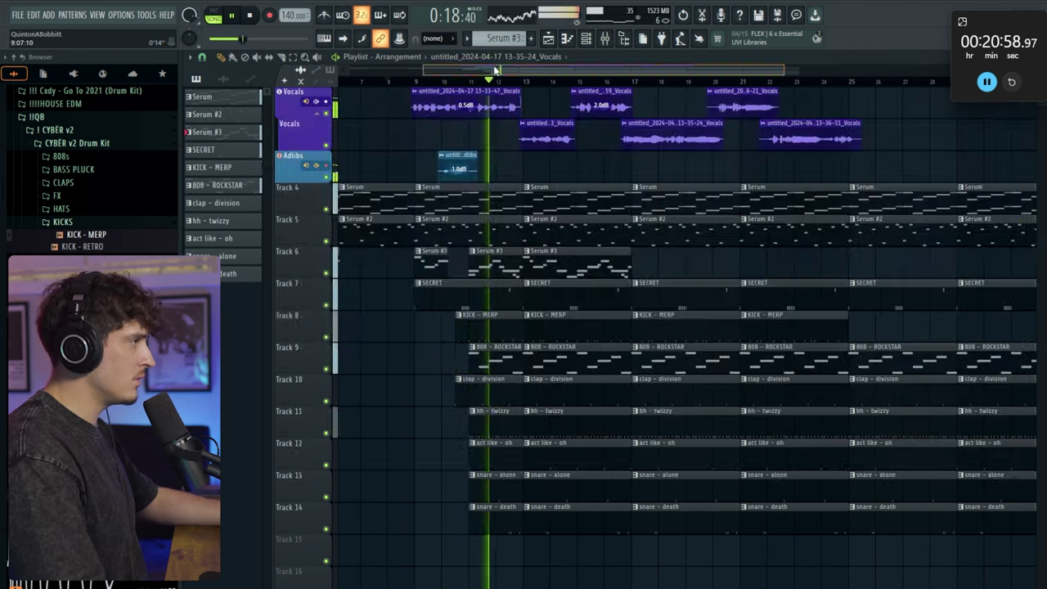
Record a second ad-lib take from about bar 10, and record the closing vocal takes up to bar 33
{"action": "left_click", "coordinate": [444, 81]}
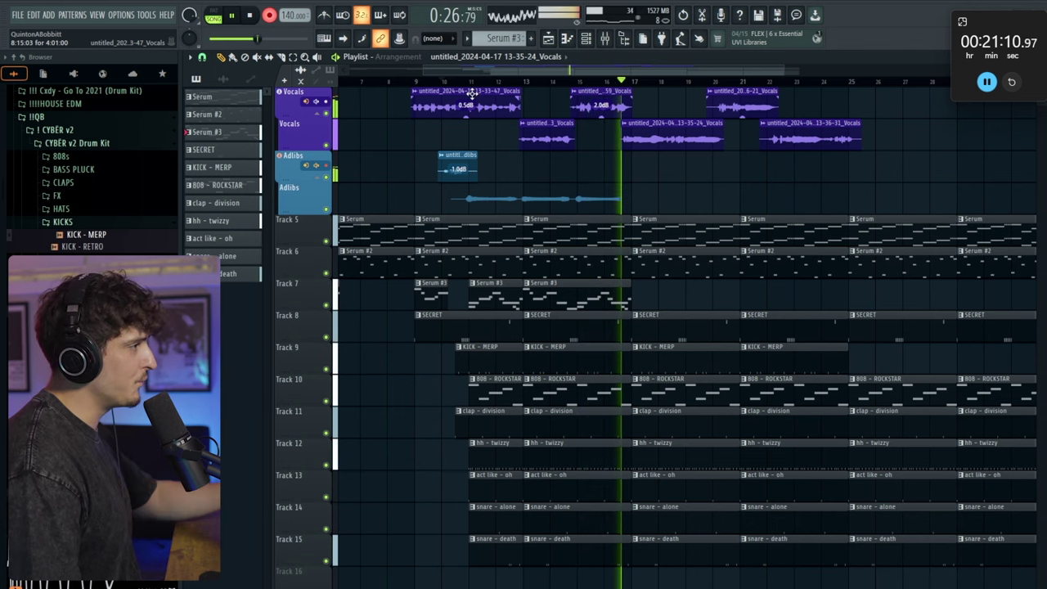
{"action": "key", "text": "space"}
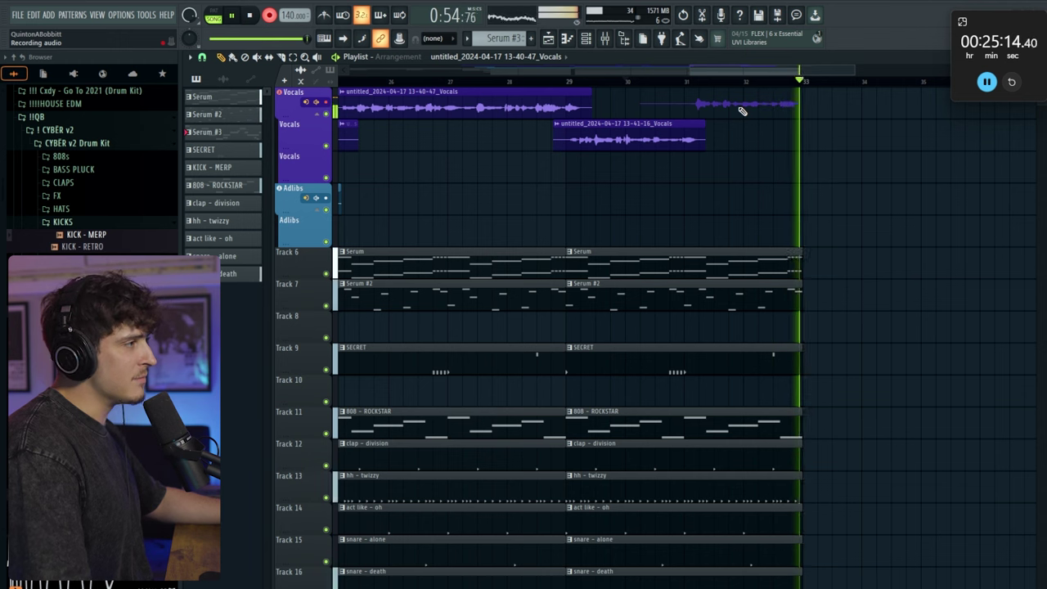
{"action": "key", "text": "space"}
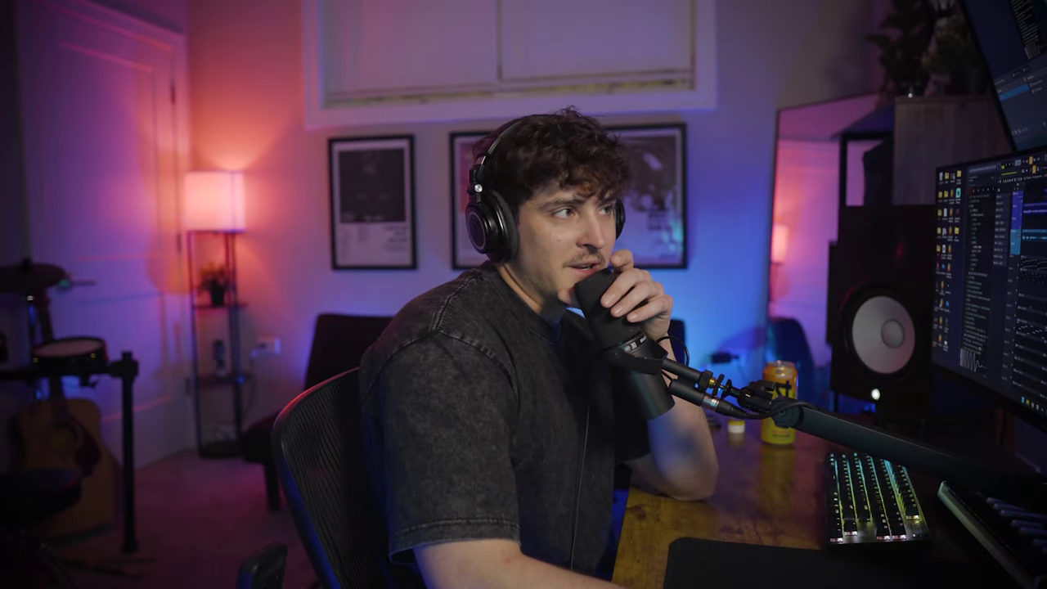